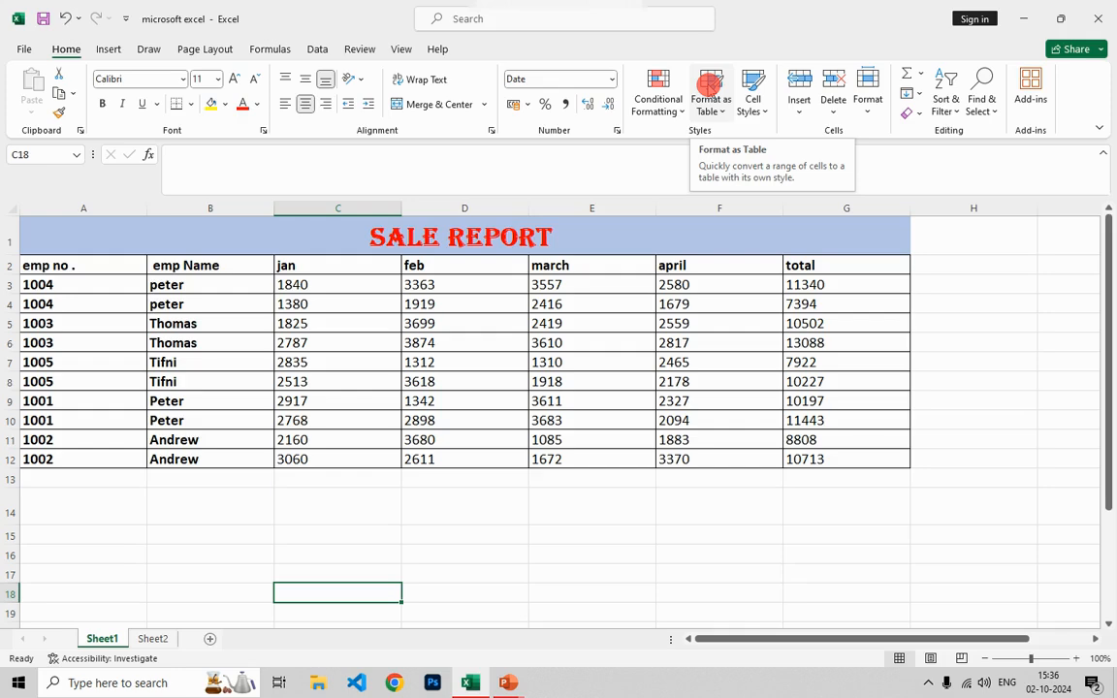
- Format the range A2:G12 as a table with headers in an orange Light style, and undo the table formatting
click(91, 266)
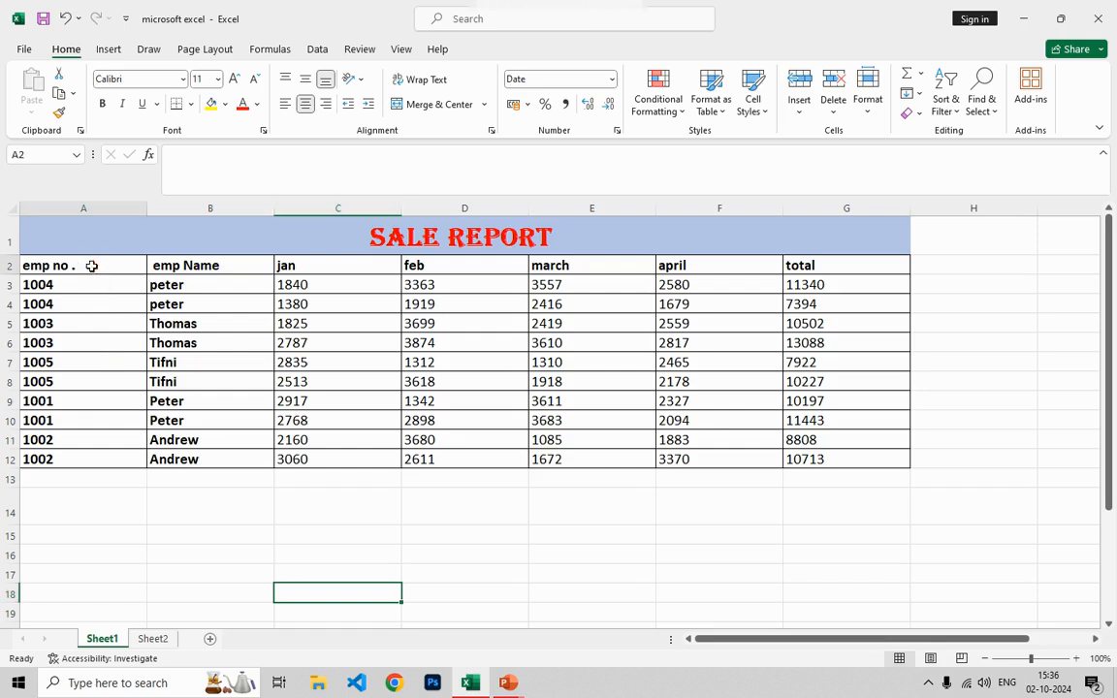
drag(91, 266, 821, 460)
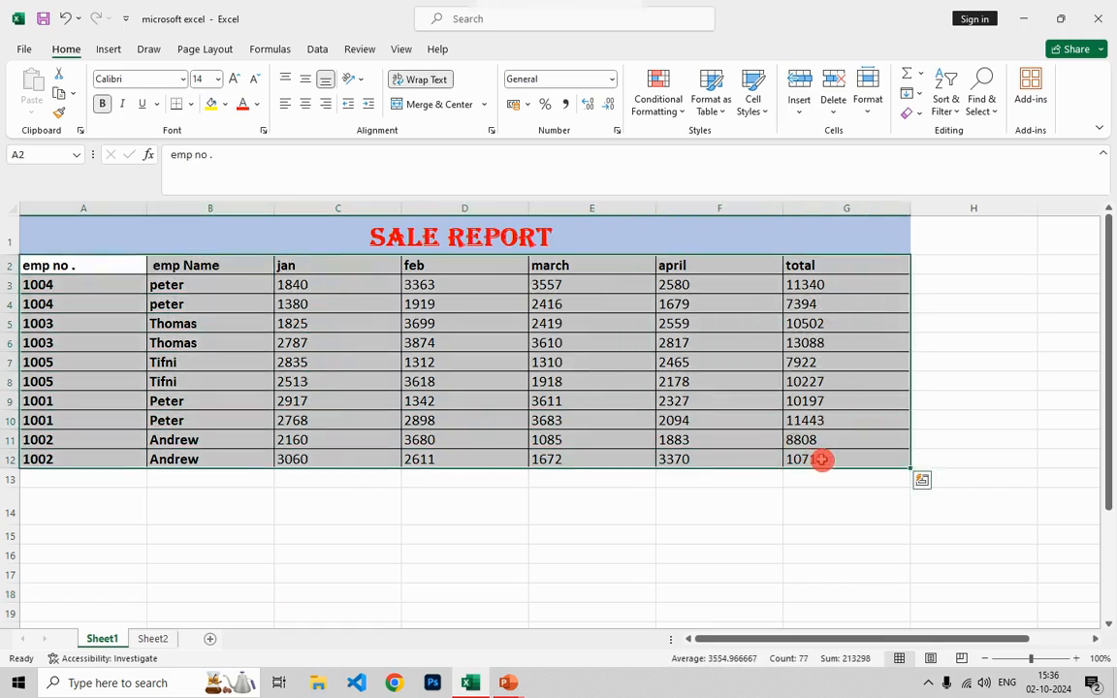
click(714, 106)
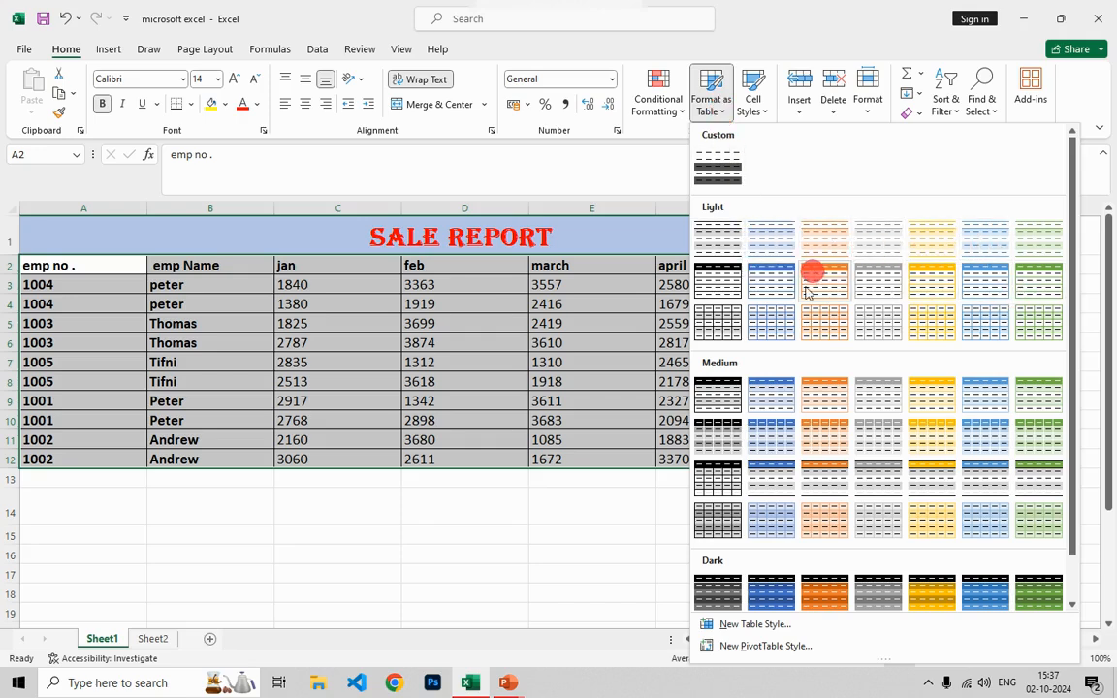
scroll(788, 588, down, 1)
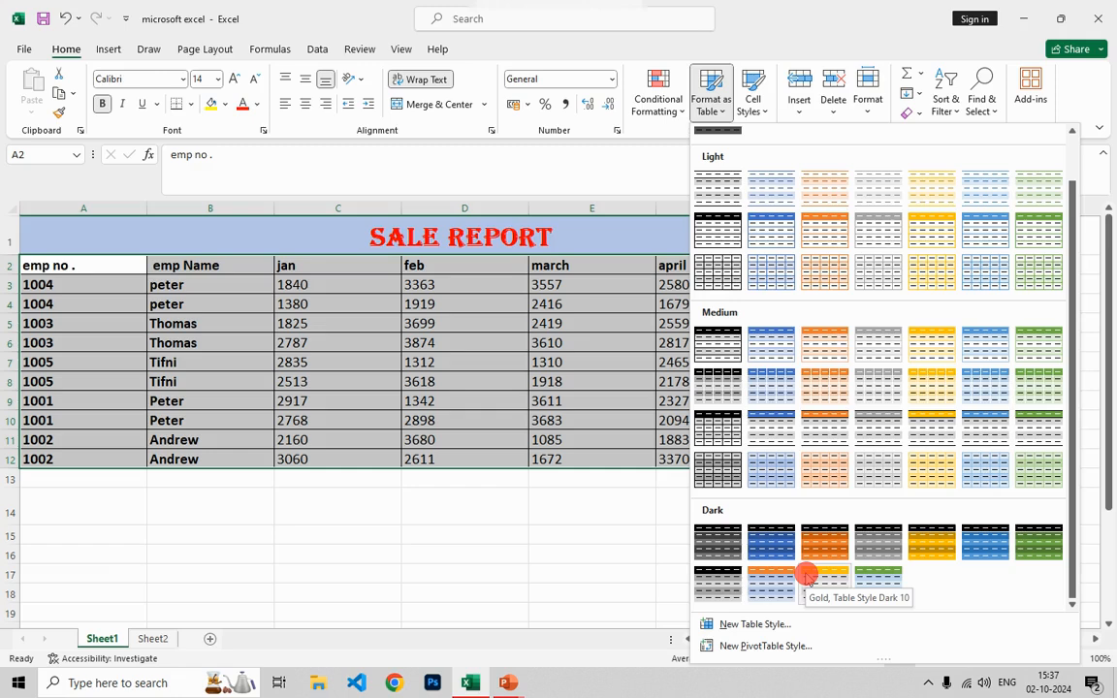
scroll(844, 464, up, 1)
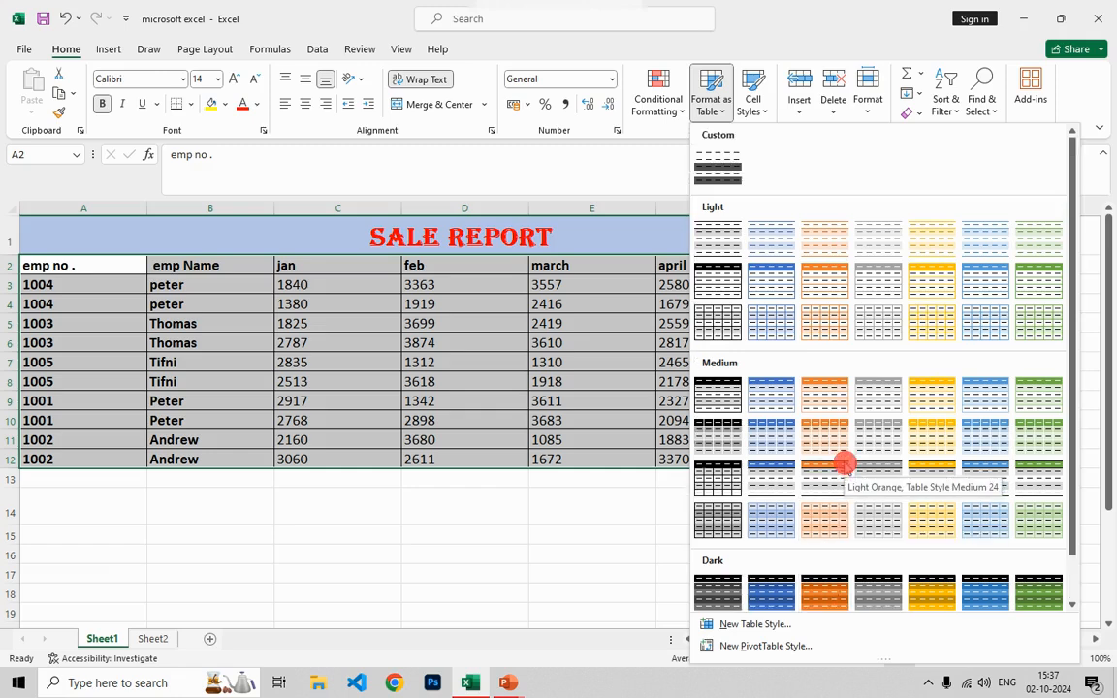
click(807, 281)
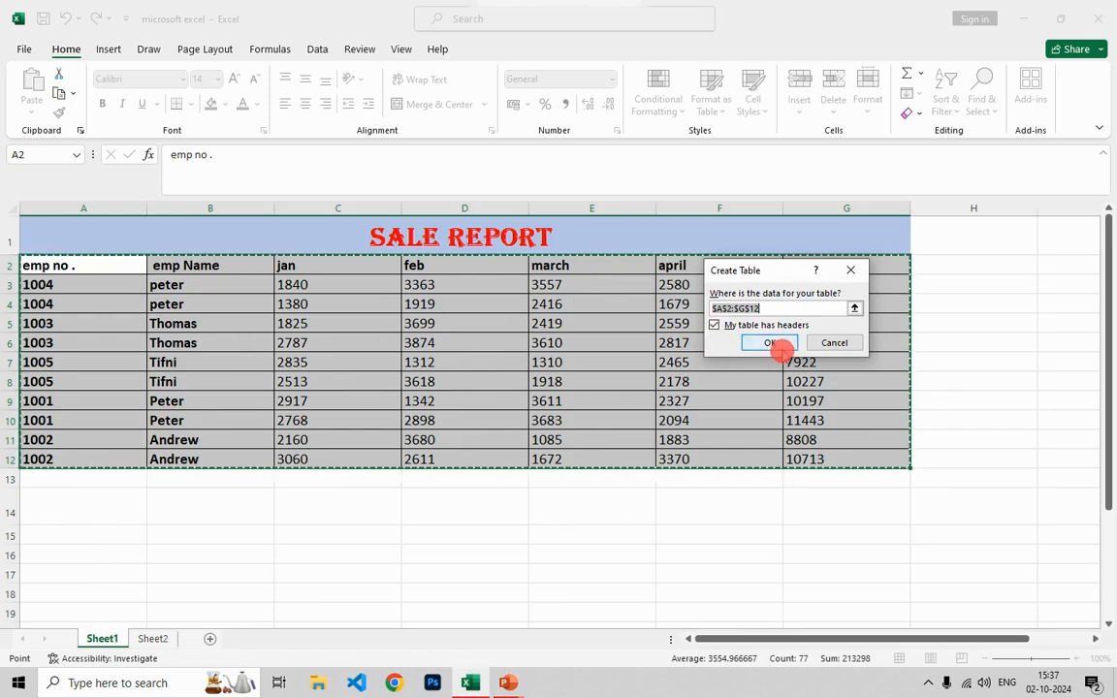
click(780, 347)
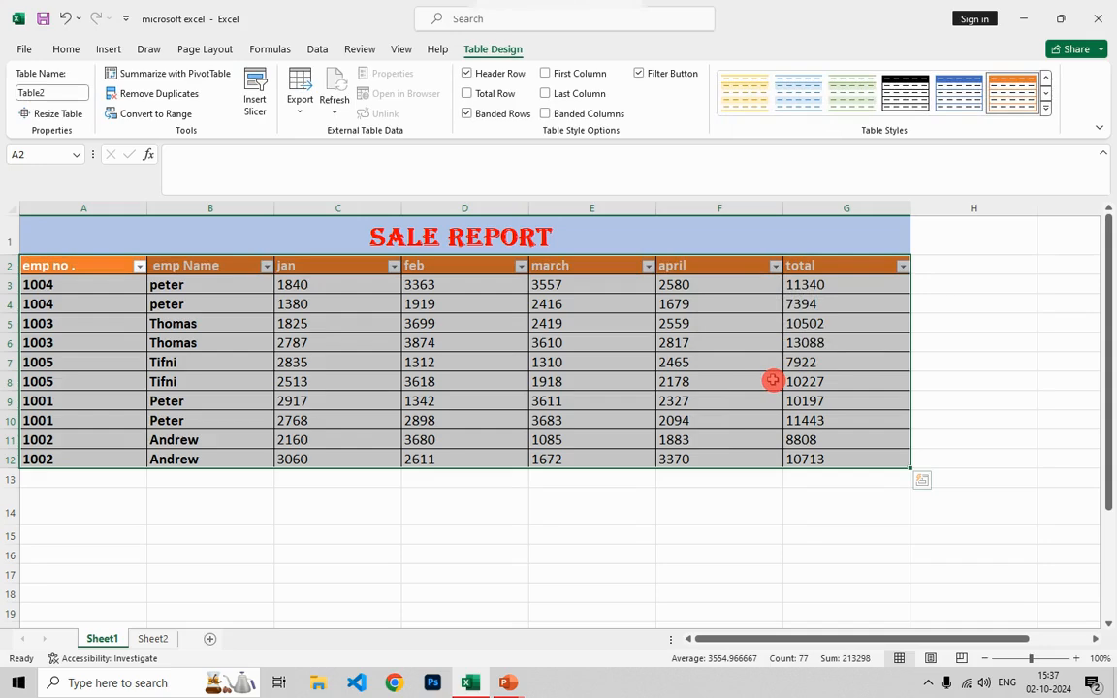
key(ctrl+z)
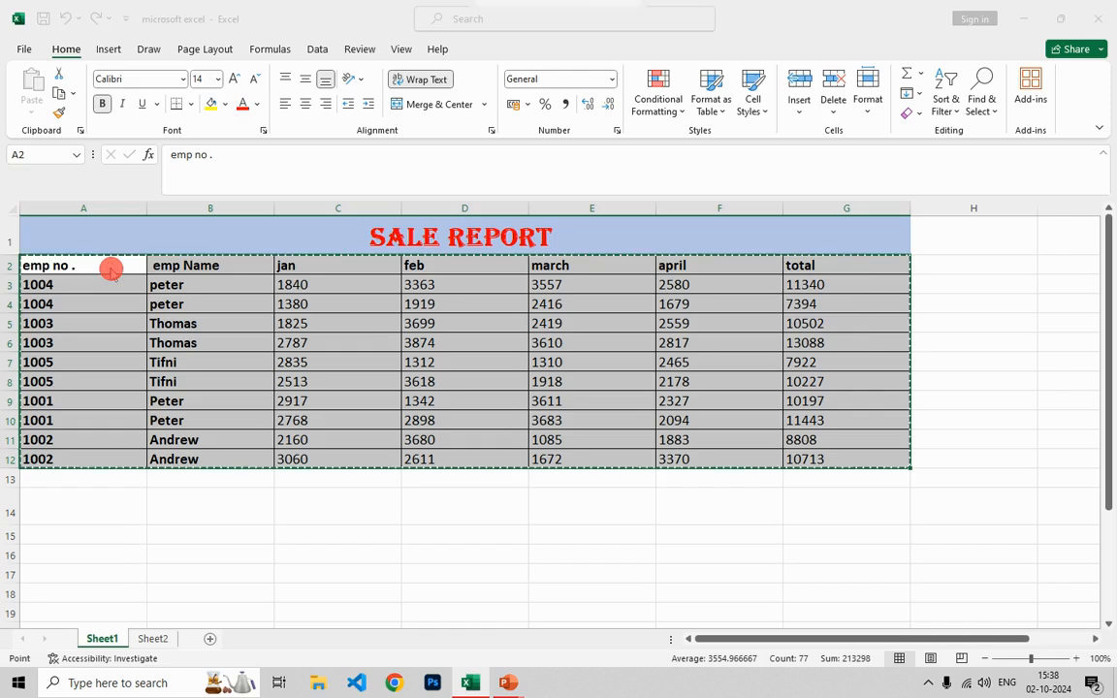
- Create a table with headers from the selected range A2:G12 in the default style
key(ctrl+t)
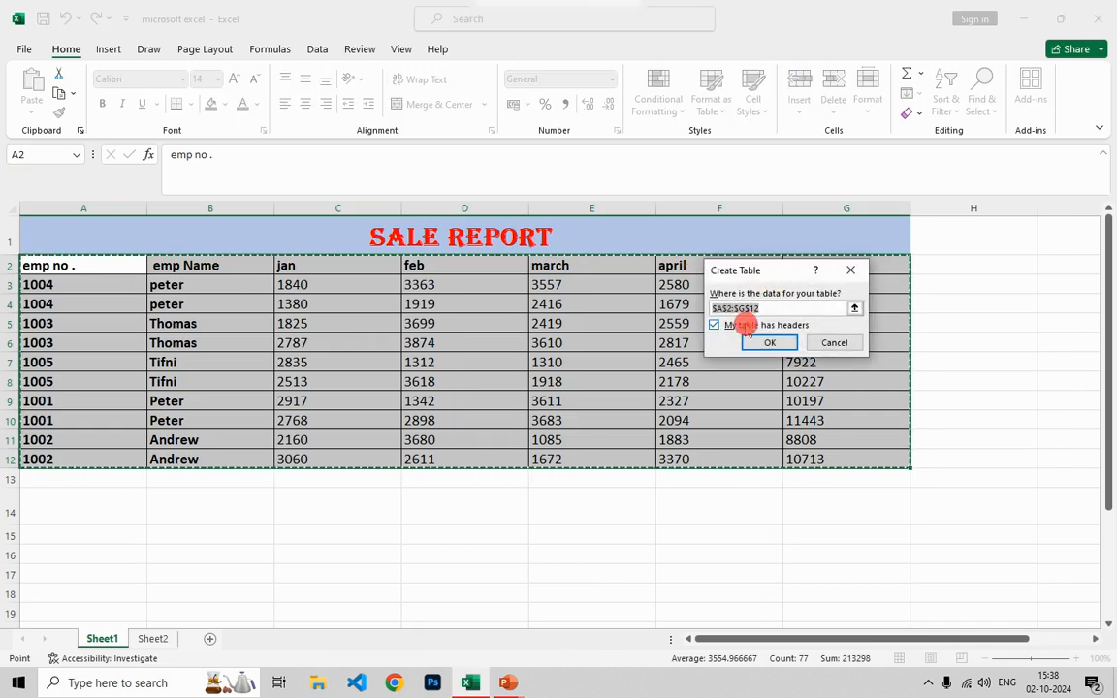
click(770, 343)
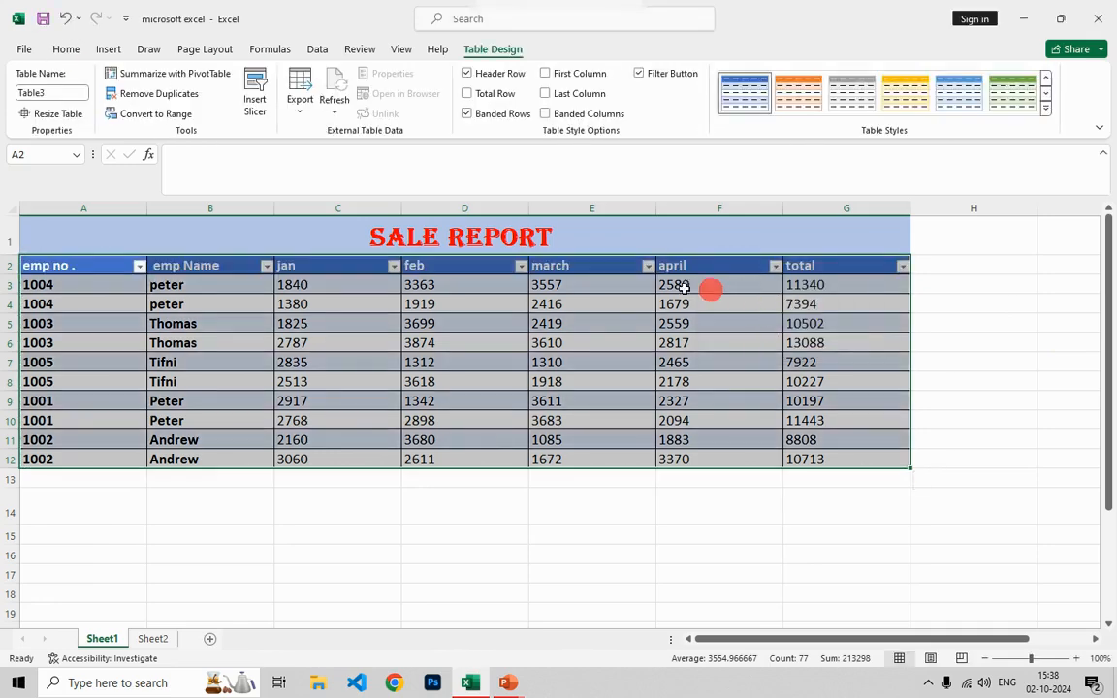
click(736, 374)
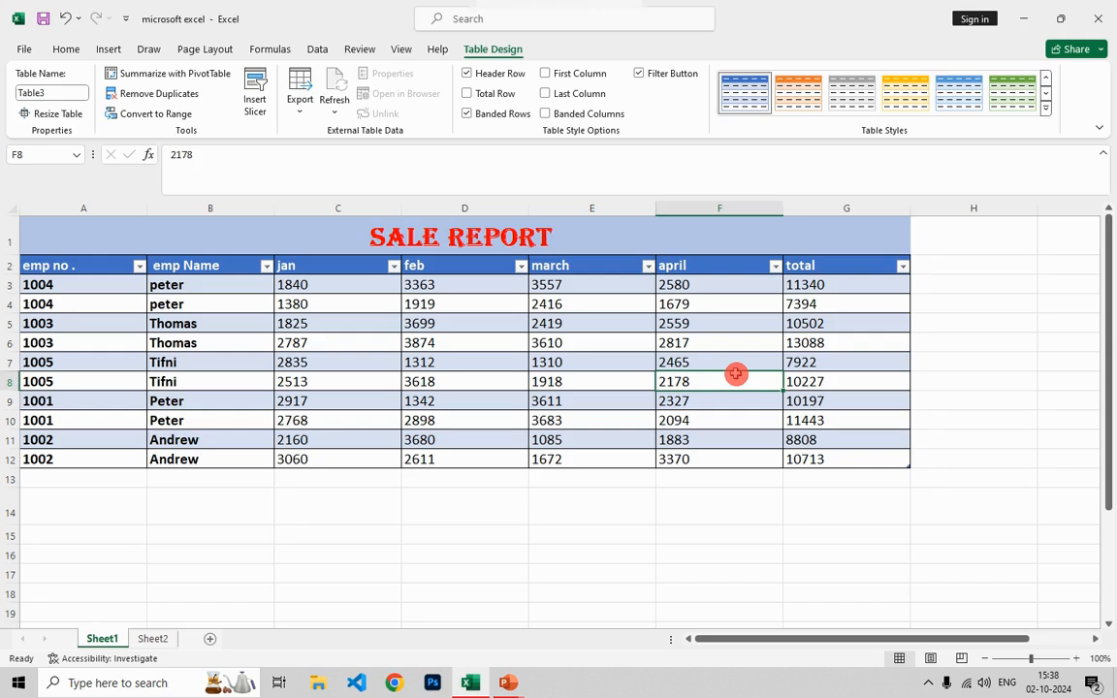
click(738, 481)
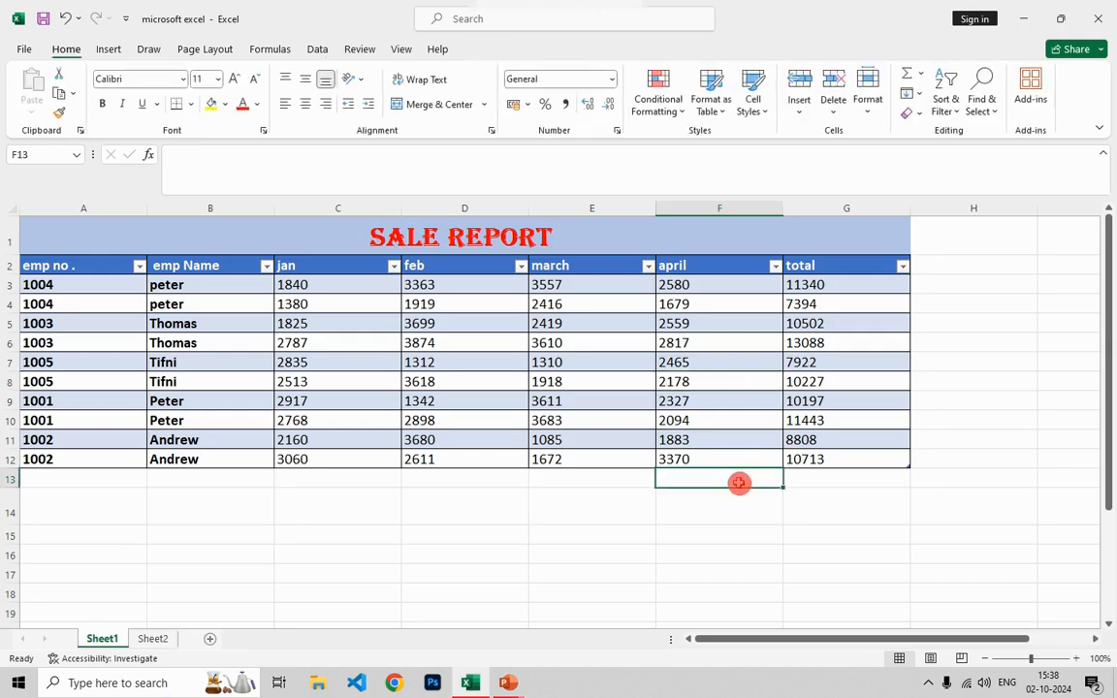
- Apply a green Light table style with a solid header, and turn the header filter buttons off and back on
click(748, 415)
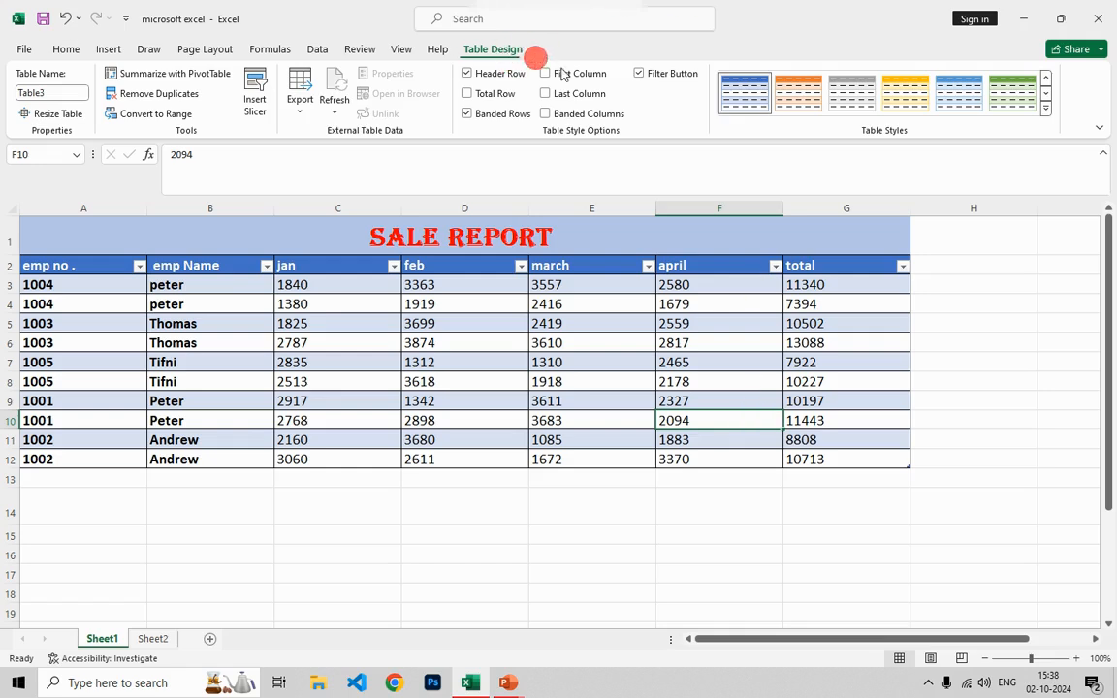
click(1046, 108)
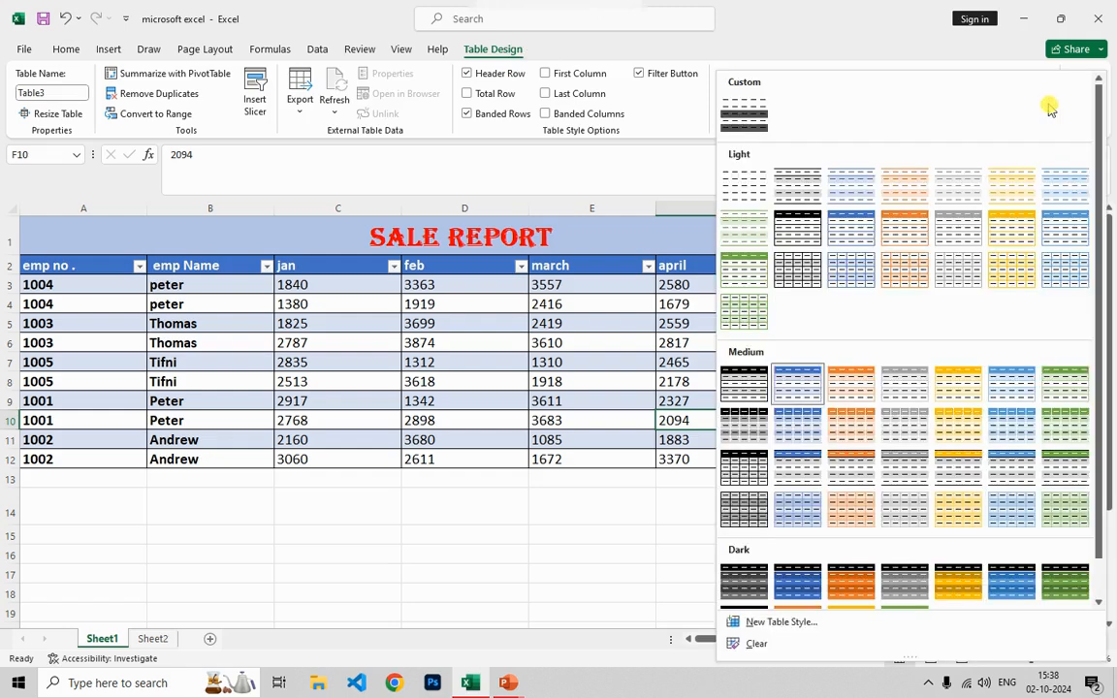
click(1049, 108)
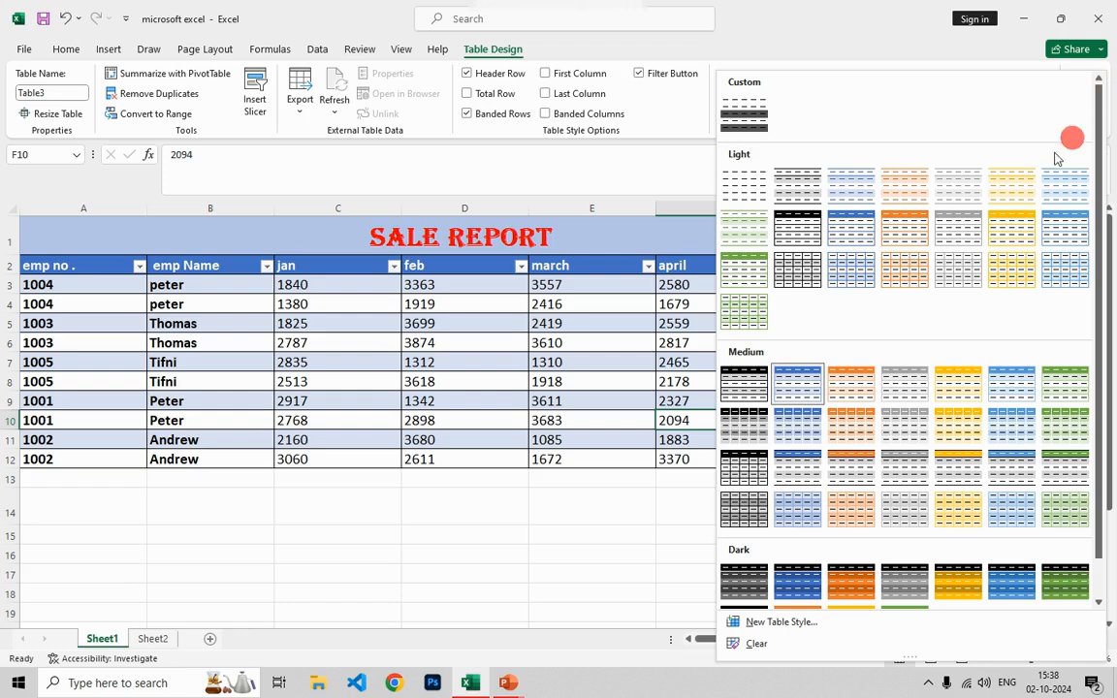
click(775, 312)
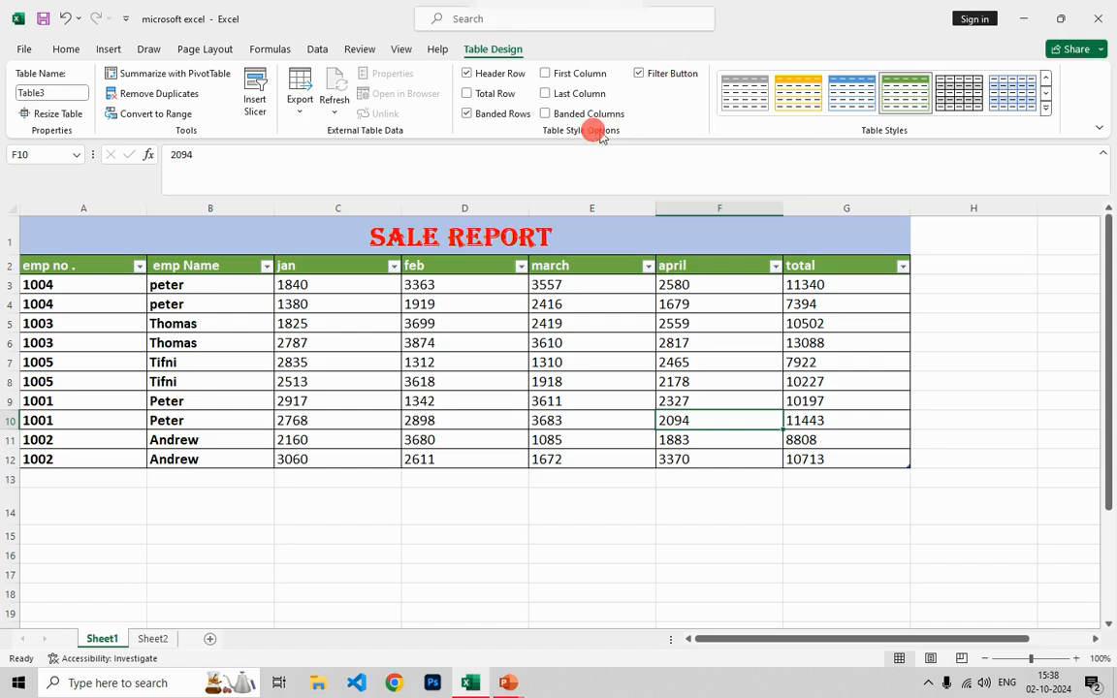
click(657, 76)
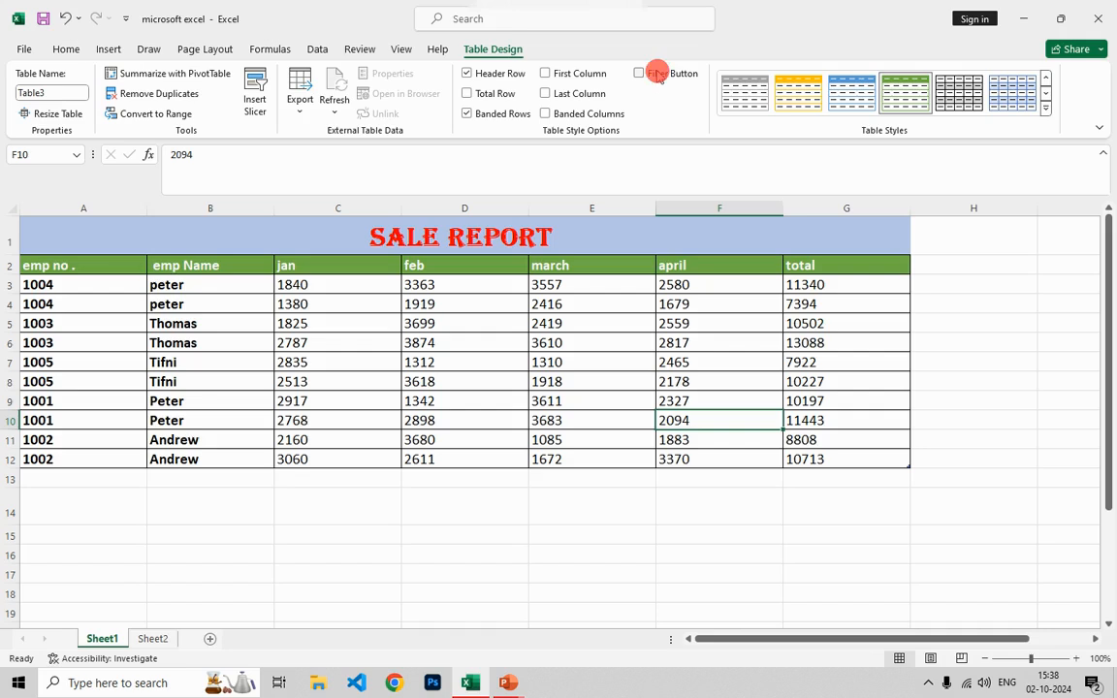
click(657, 75)
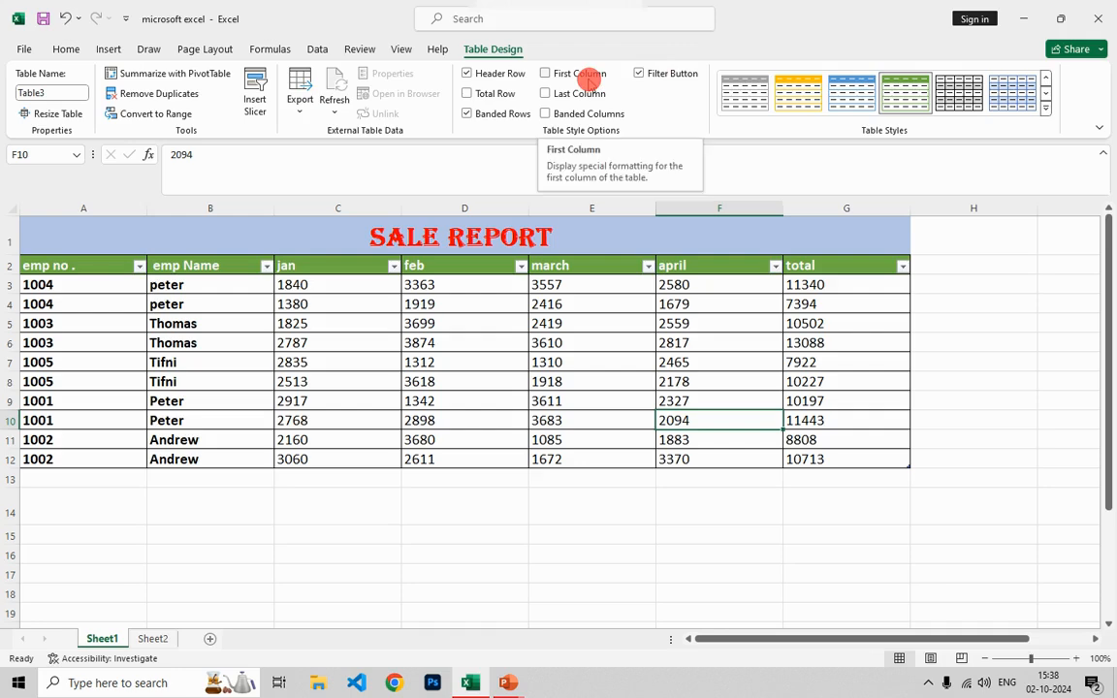
- Enable First Column and Last Column formatting for the table and apply a blue Medium table style with shaded bands
click(562, 74)
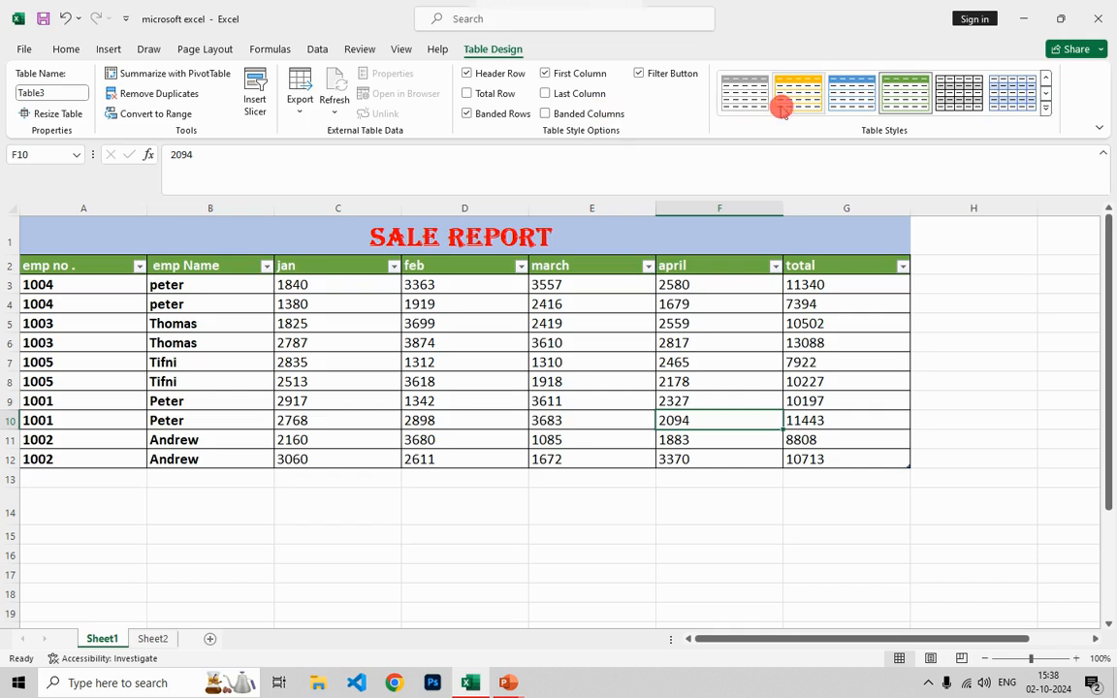
click(576, 97)
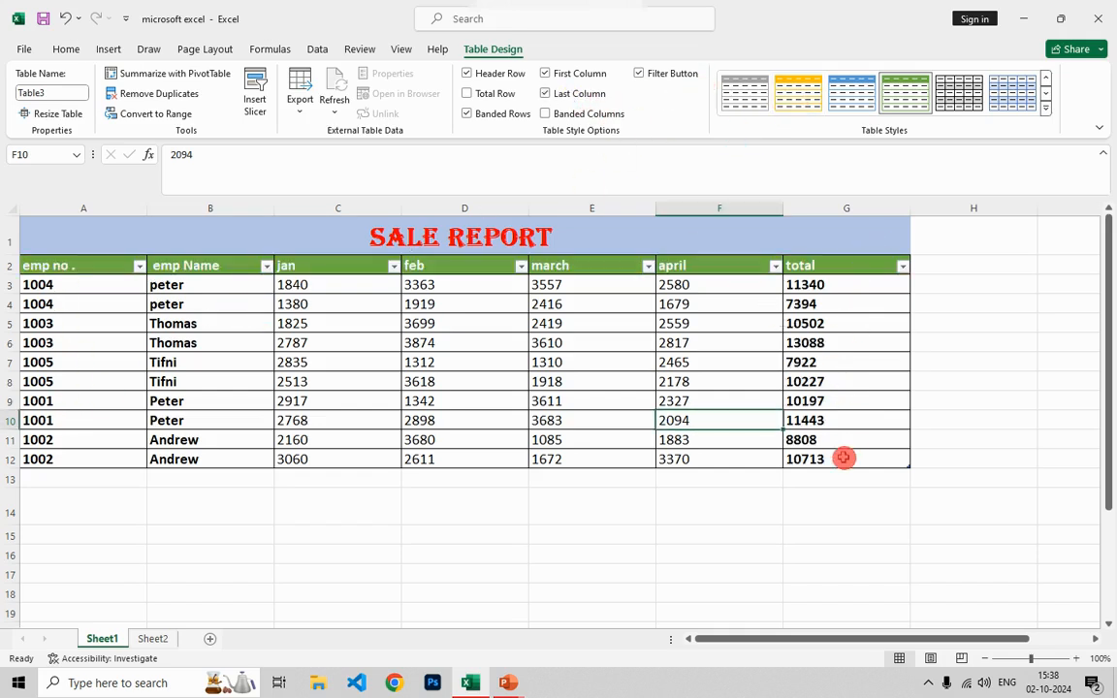
click(1044, 115)
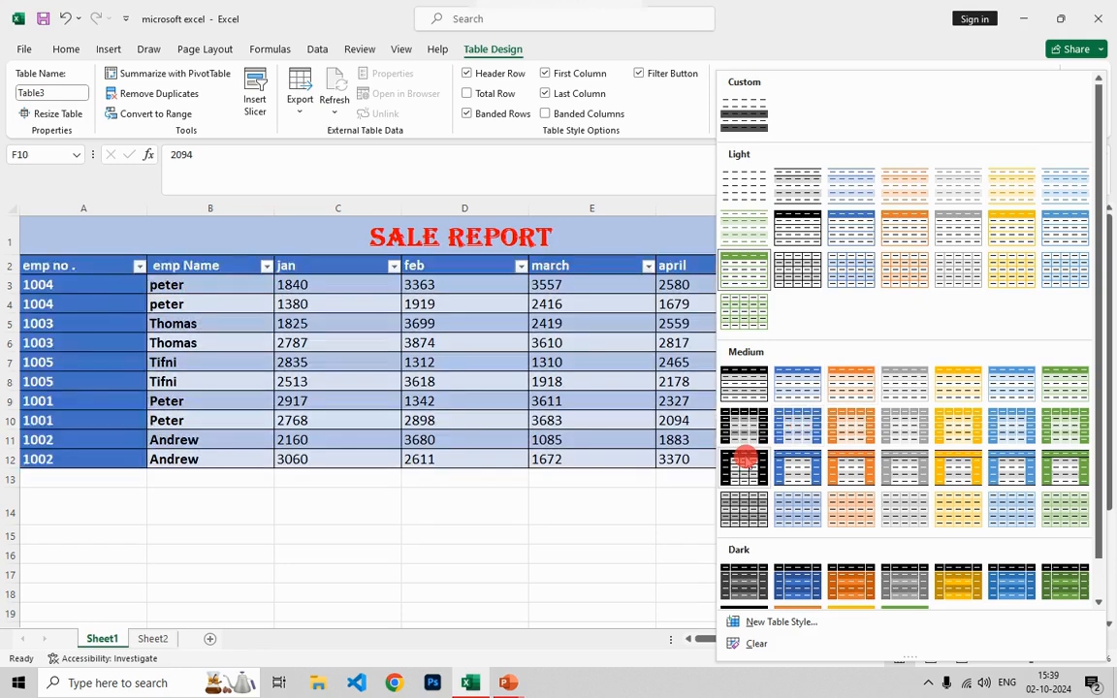
click(797, 427)
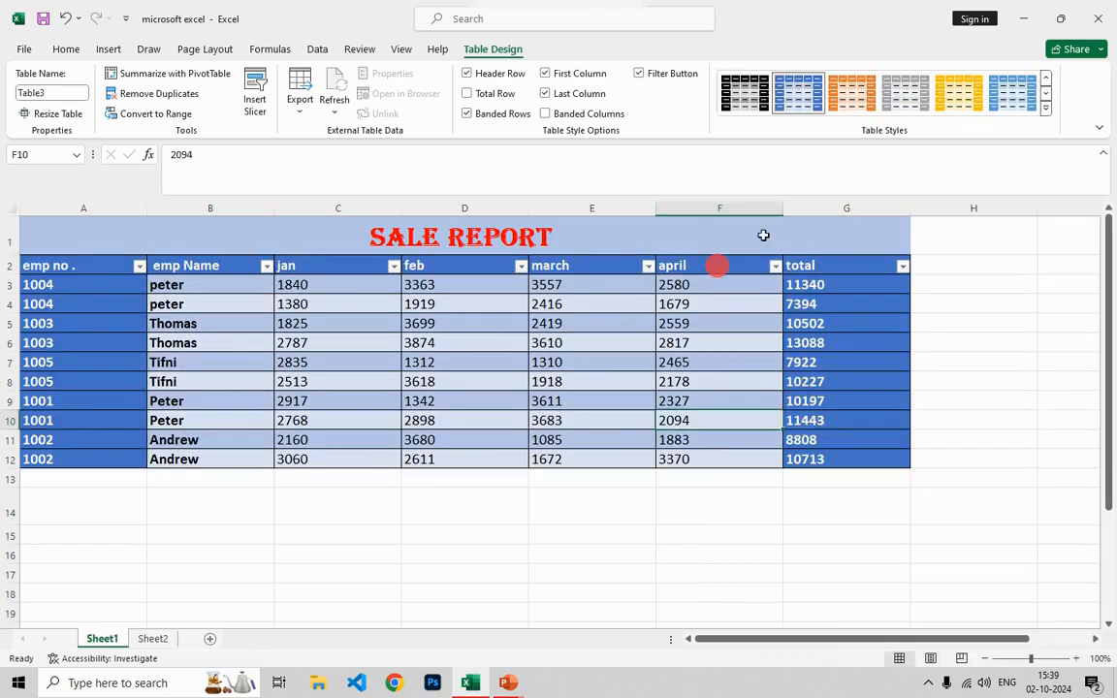
- Toggle the First Column and Last Column formatting off and back on, and enable Banded Columns and the Total Row
click(576, 94)
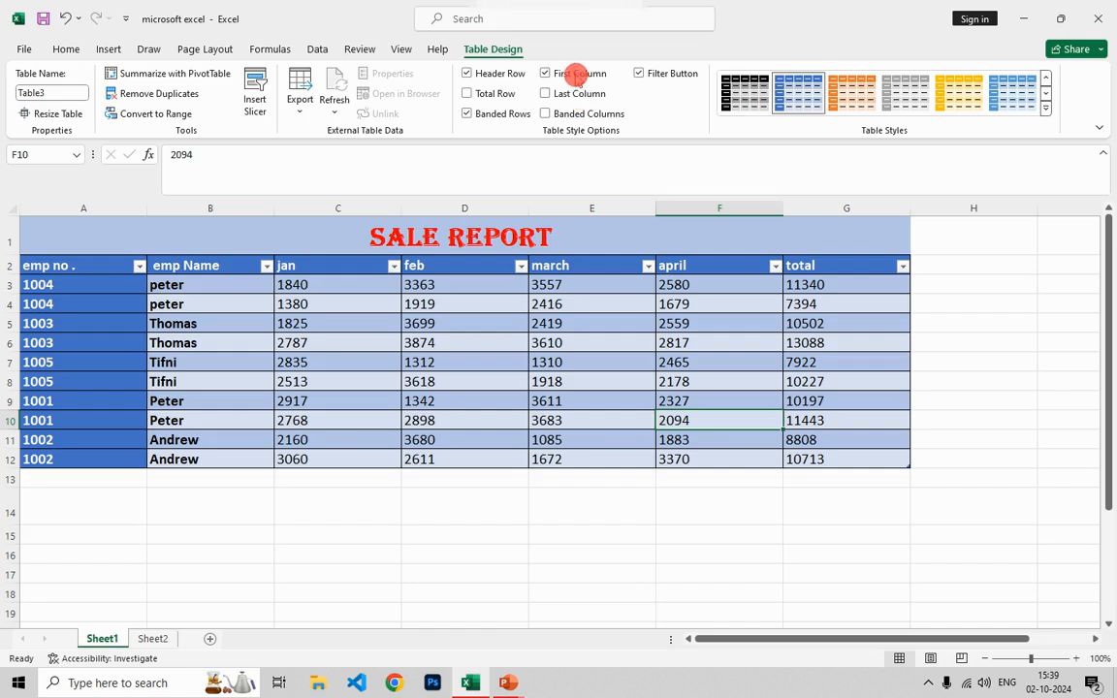
click(578, 75)
click(578, 94)
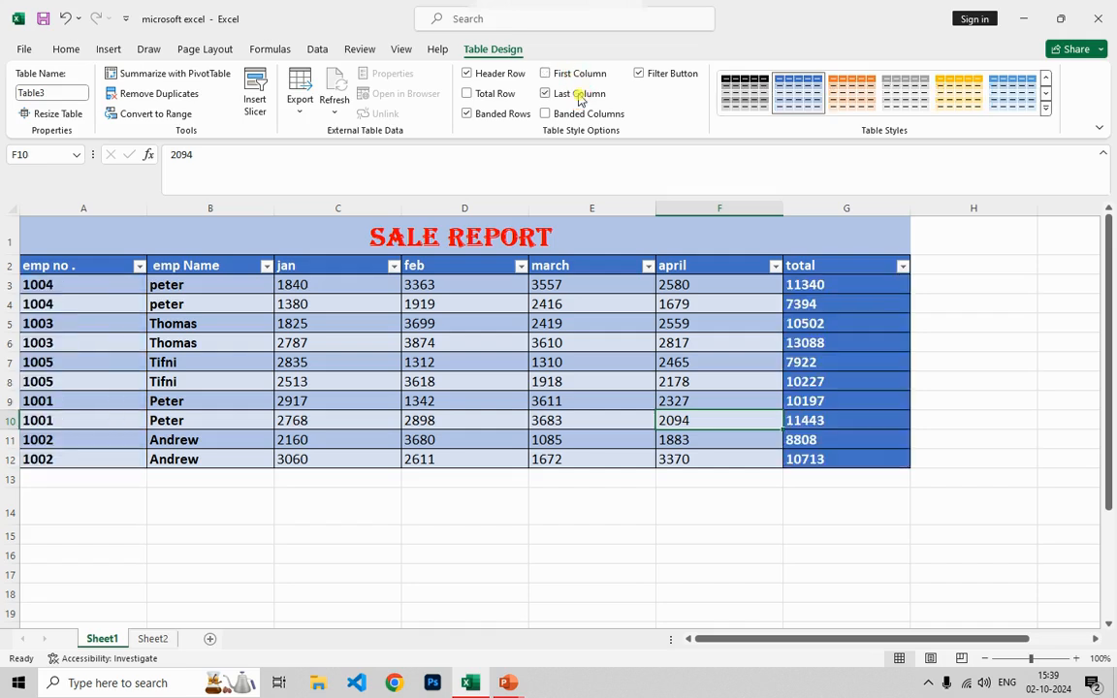
click(580, 74)
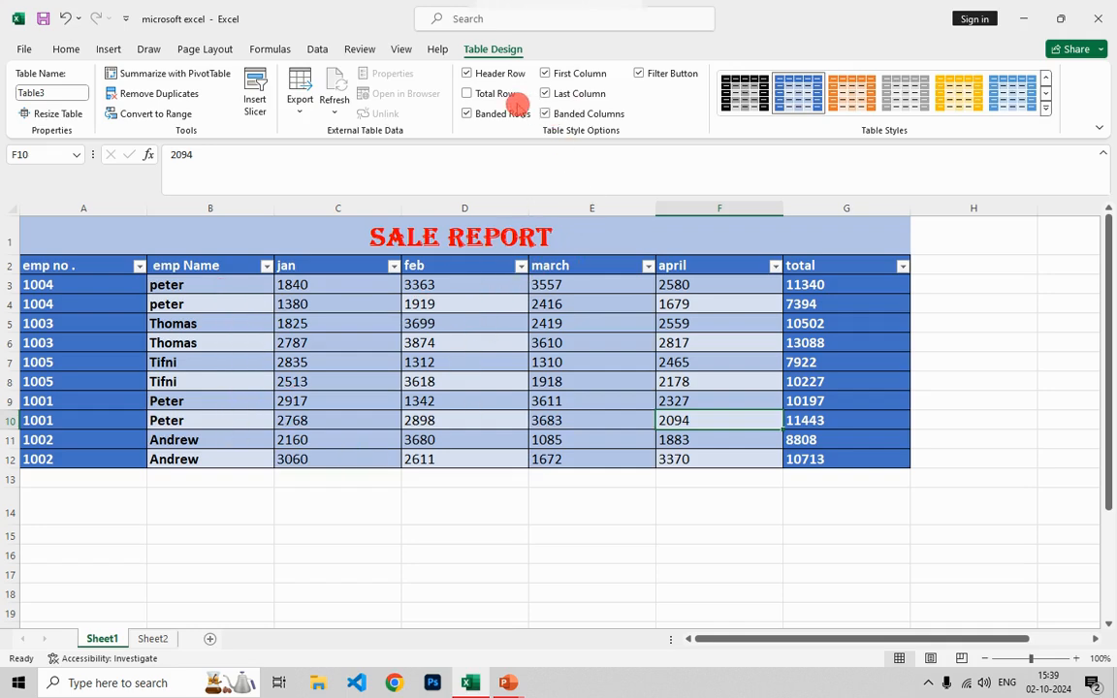
click(511, 99)
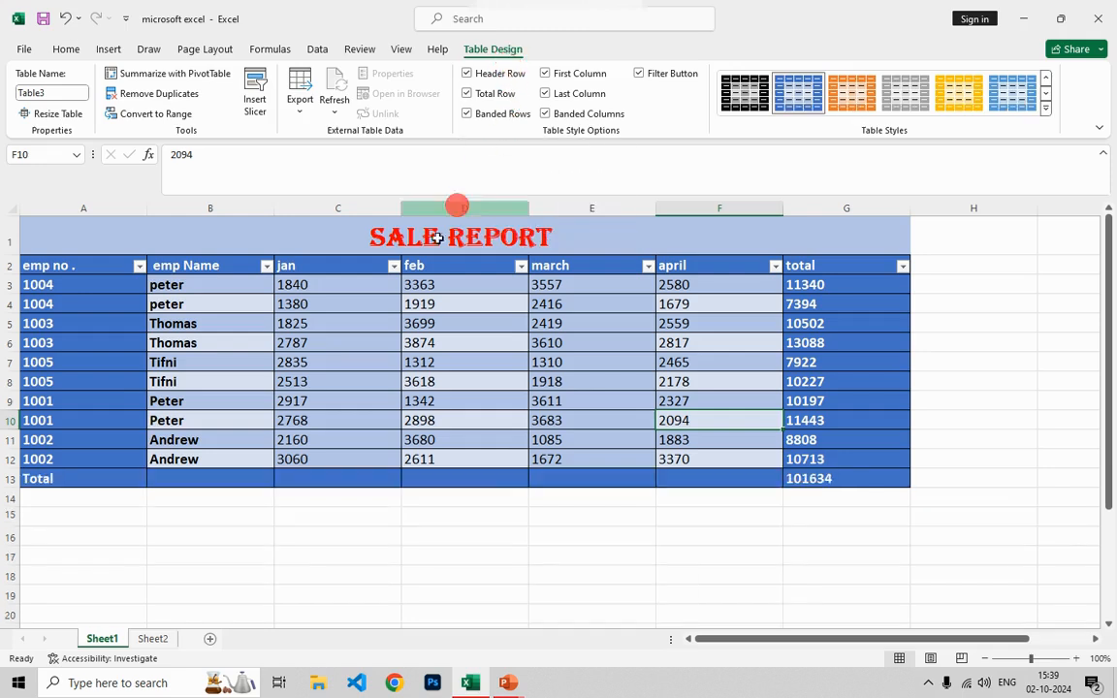
- Turn the table's Header Row off and back on, and do the same with Banded Rows
click(492, 76)
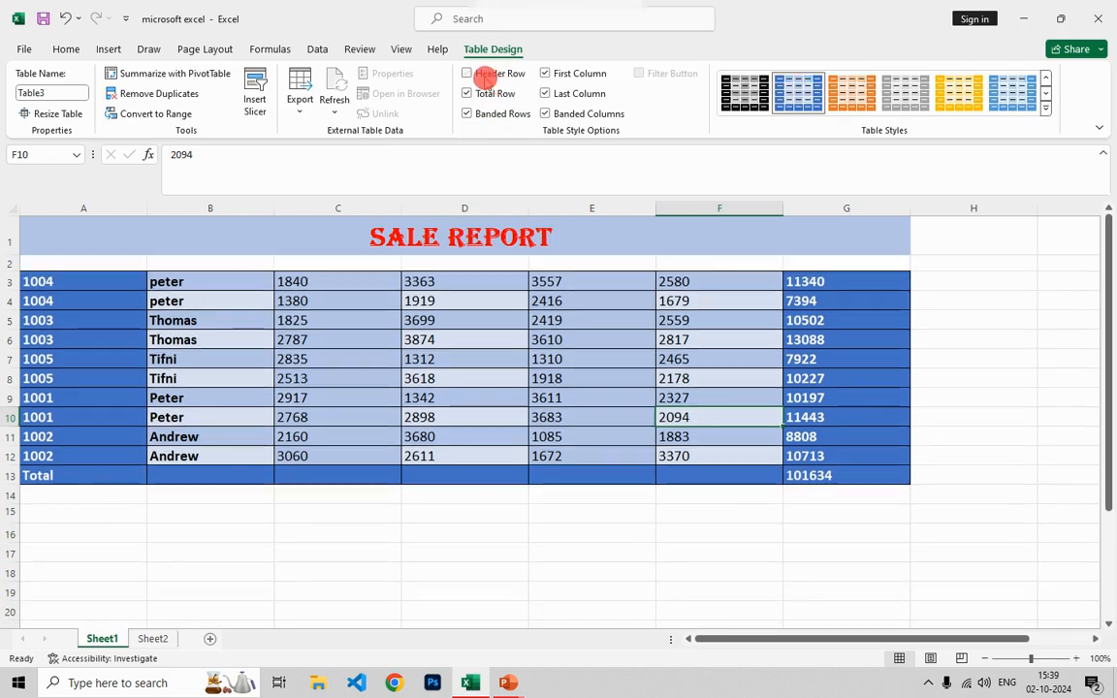
click(485, 75)
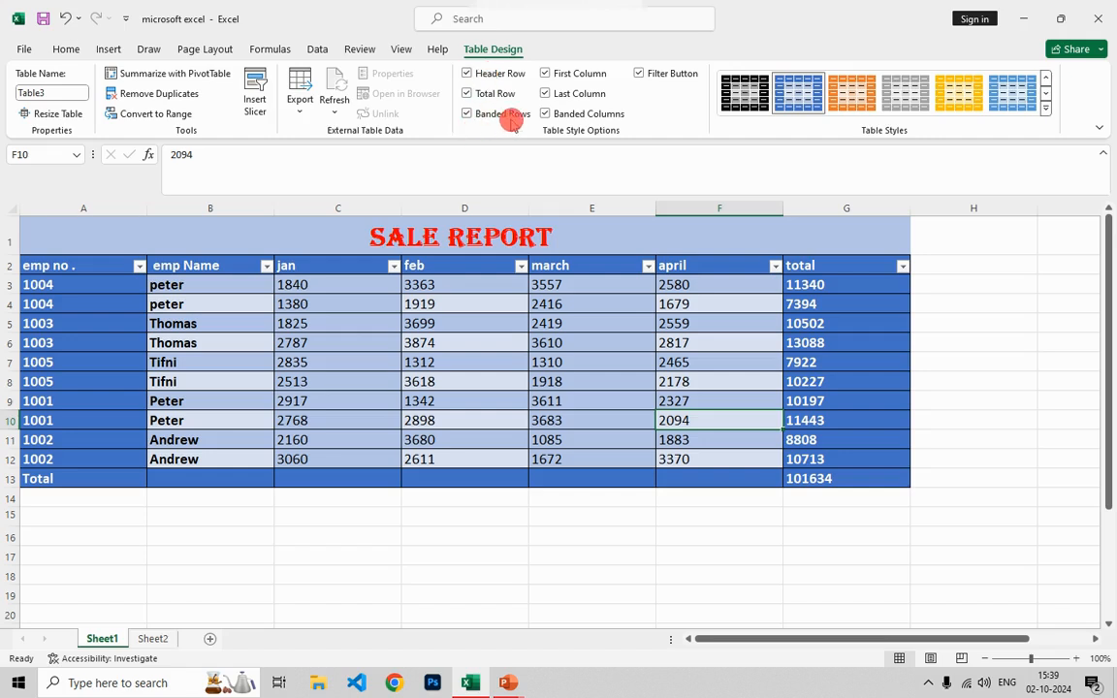
click(512, 116)
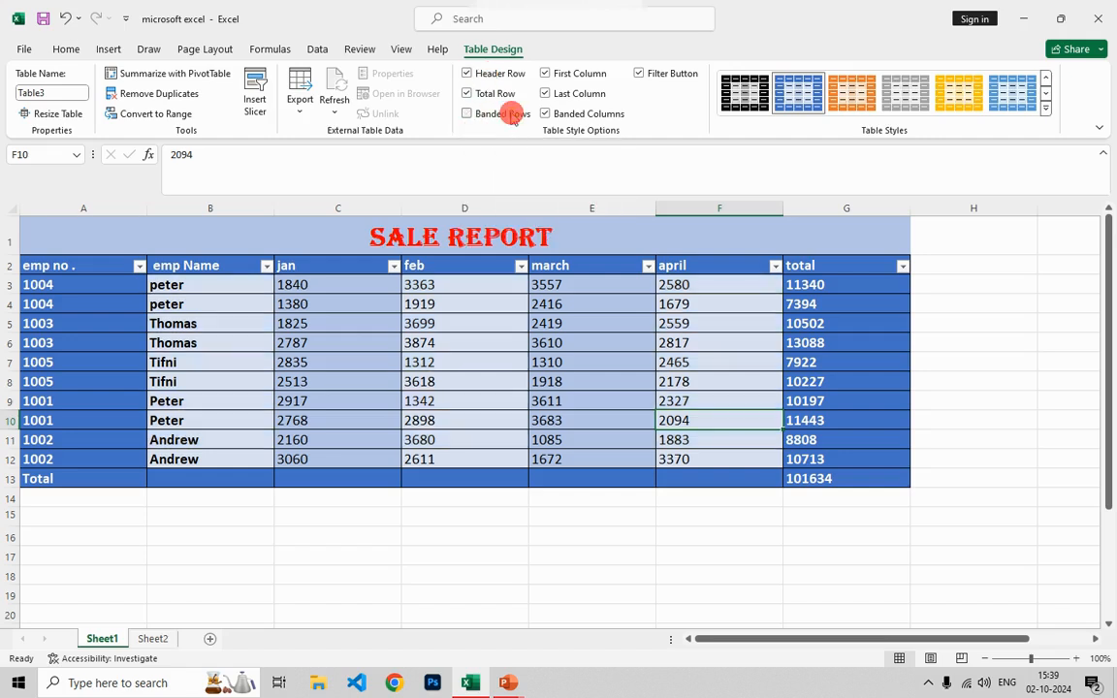
click(514, 117)
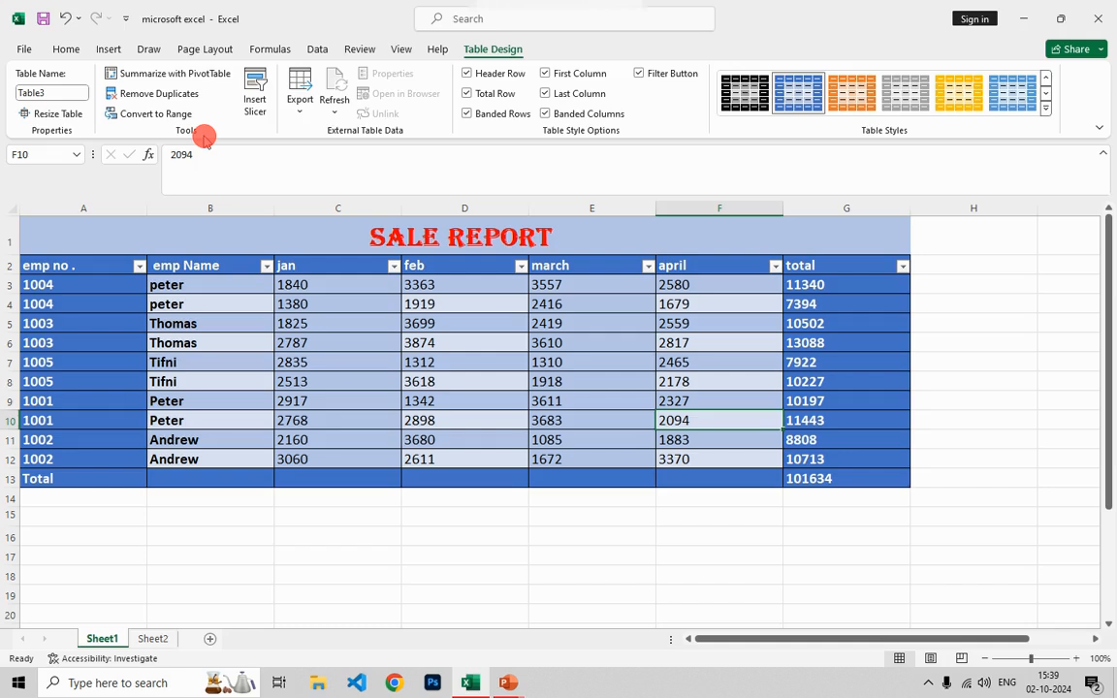
- Try to remove duplicate rows from the table with all columns, from emp no. to total, selected for comparison
click(157, 93)
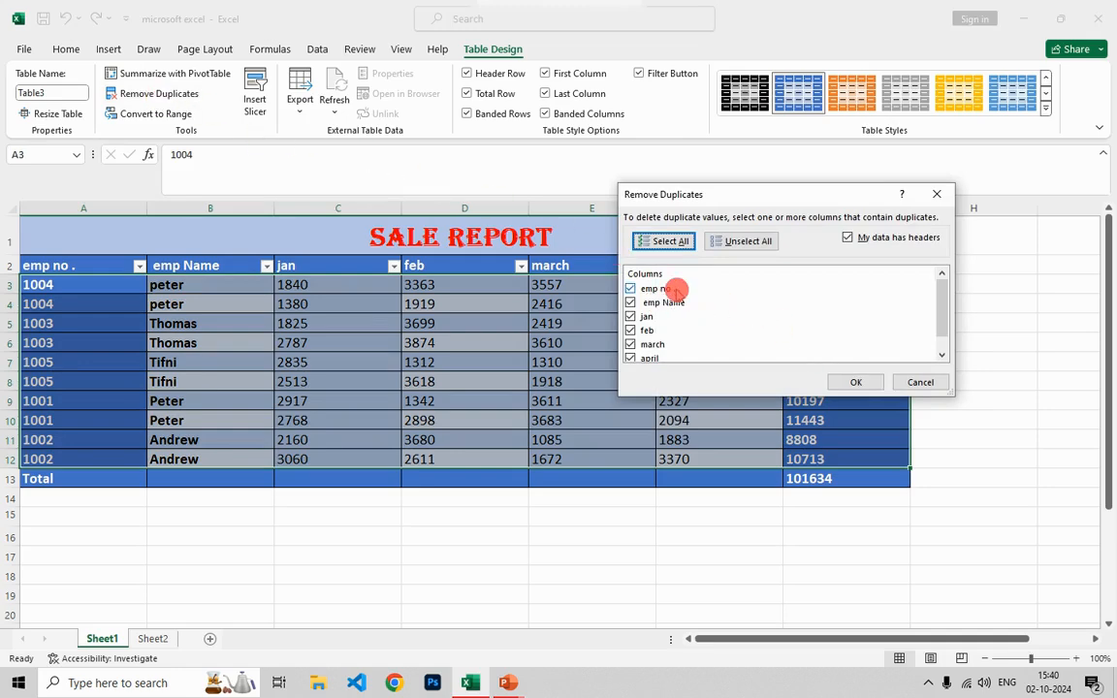
scroll(677, 290, down, 1)
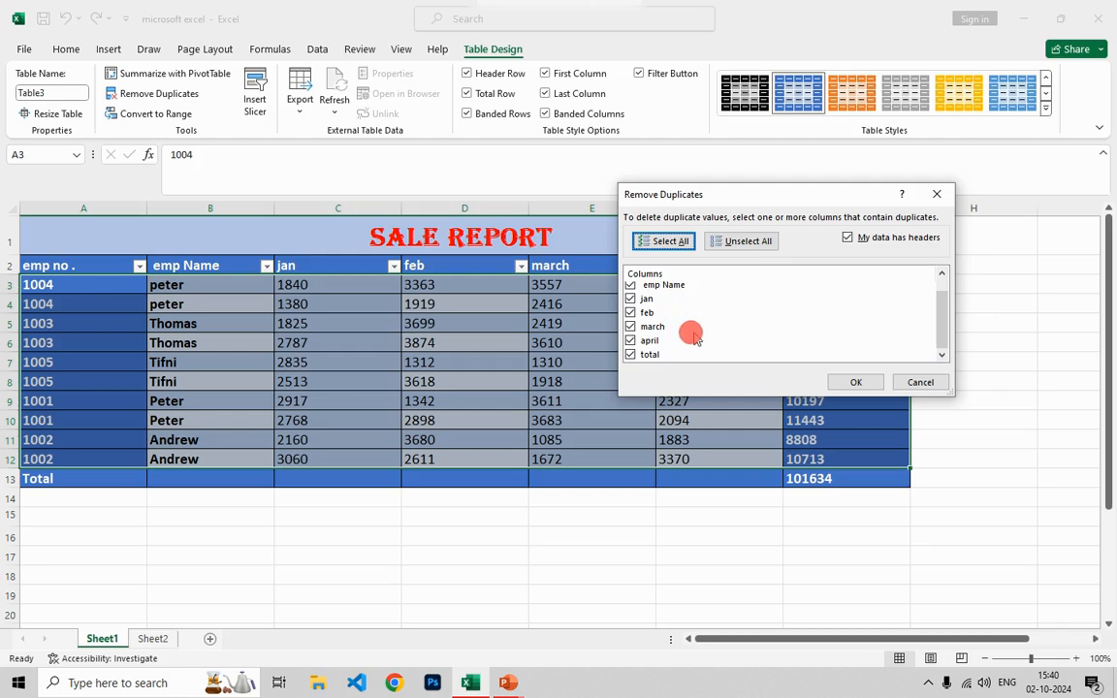
click(850, 383)
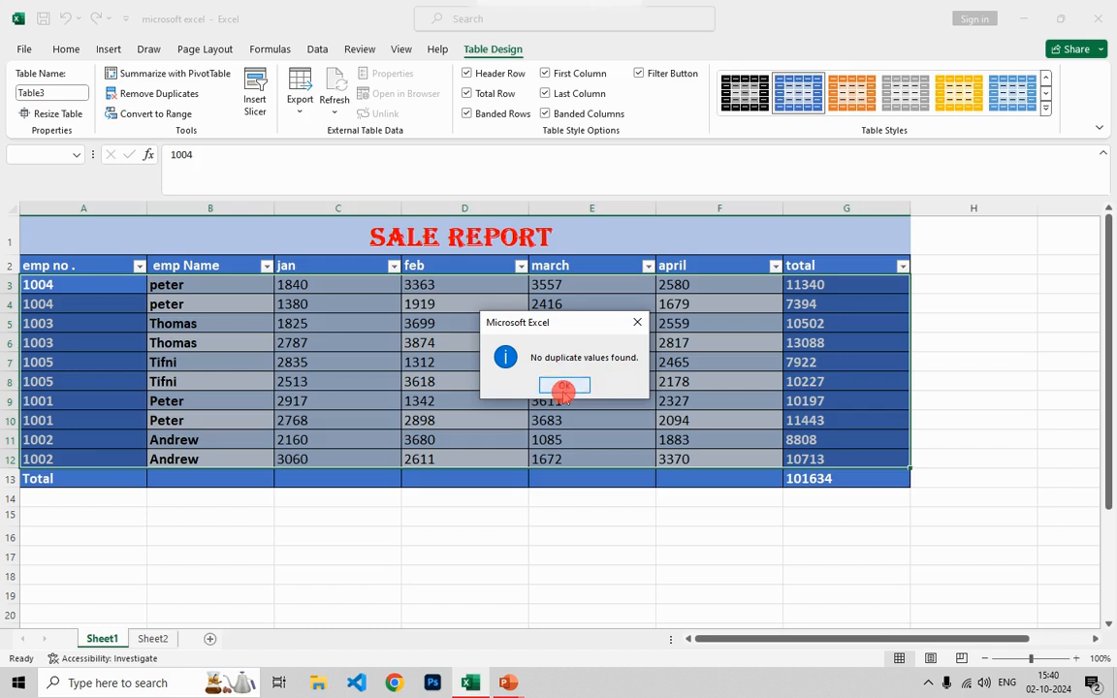
click(563, 385)
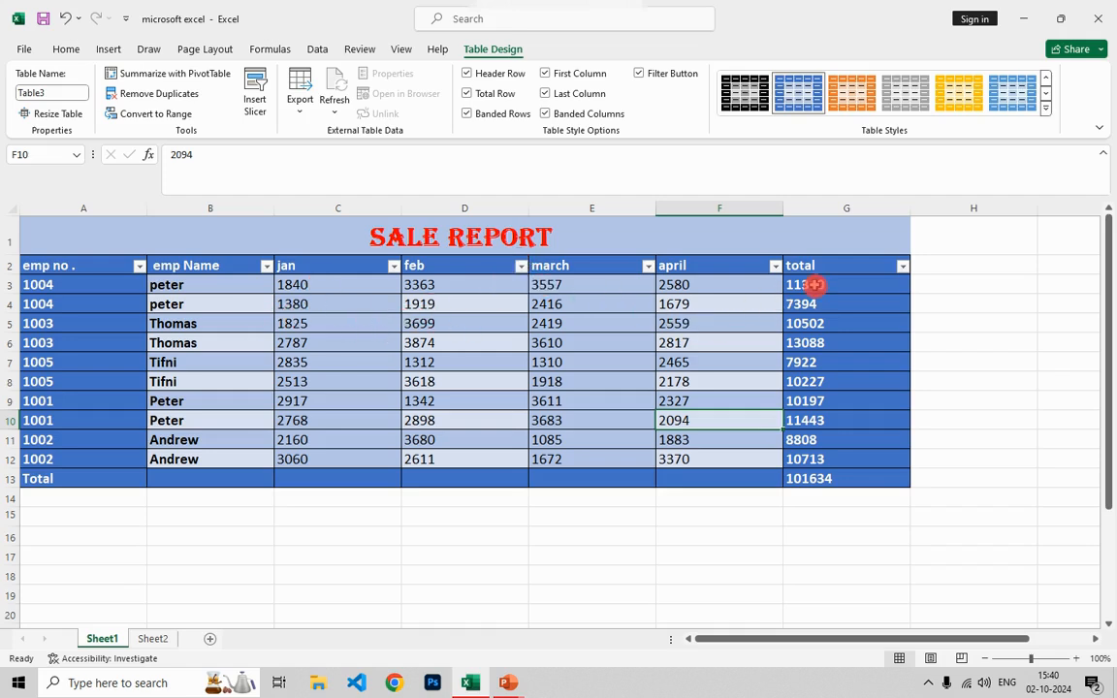
- Start removing duplicates from the table, toggle the comparison columns between all and none, and leave every column deselected
click(162, 94)
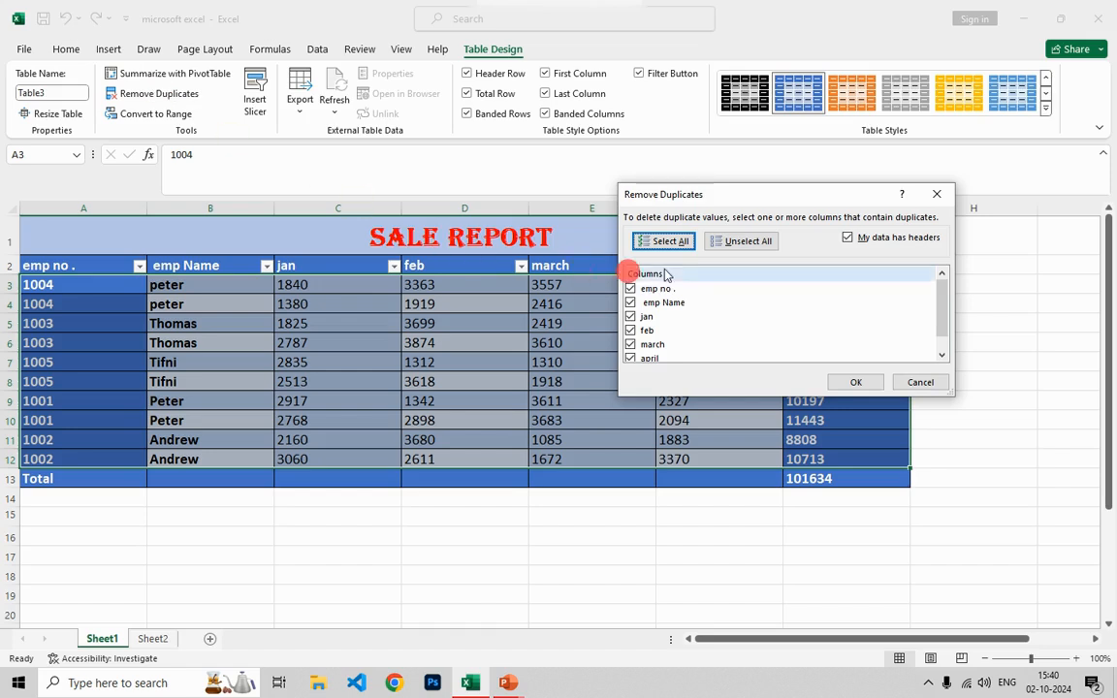
click(751, 251)
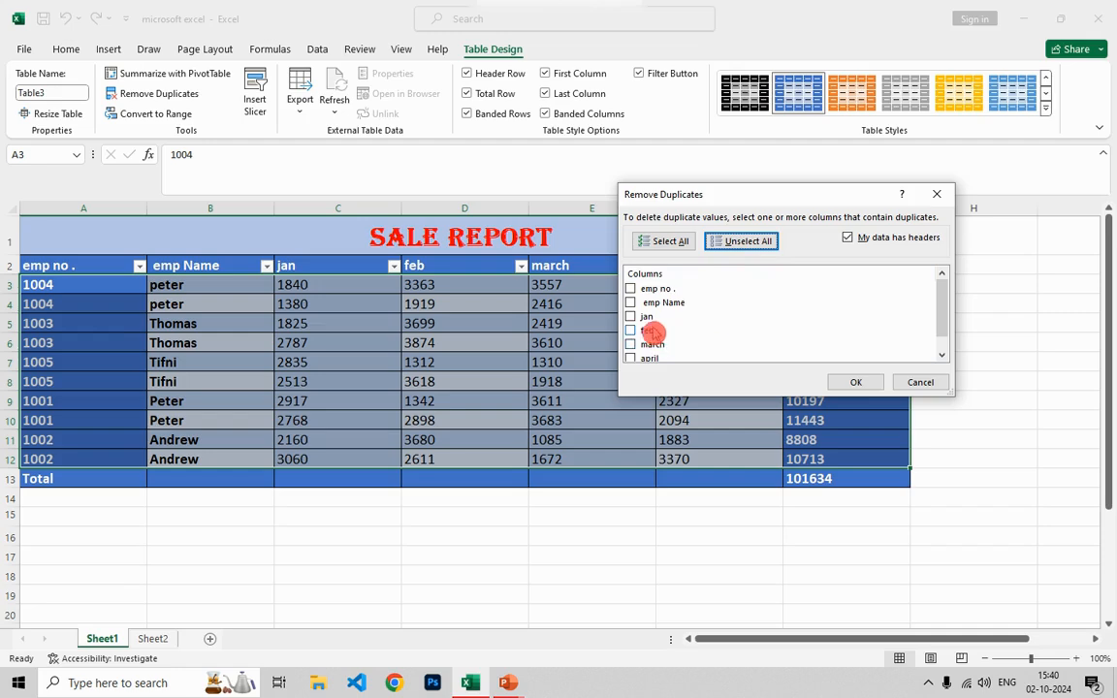
click(635, 289)
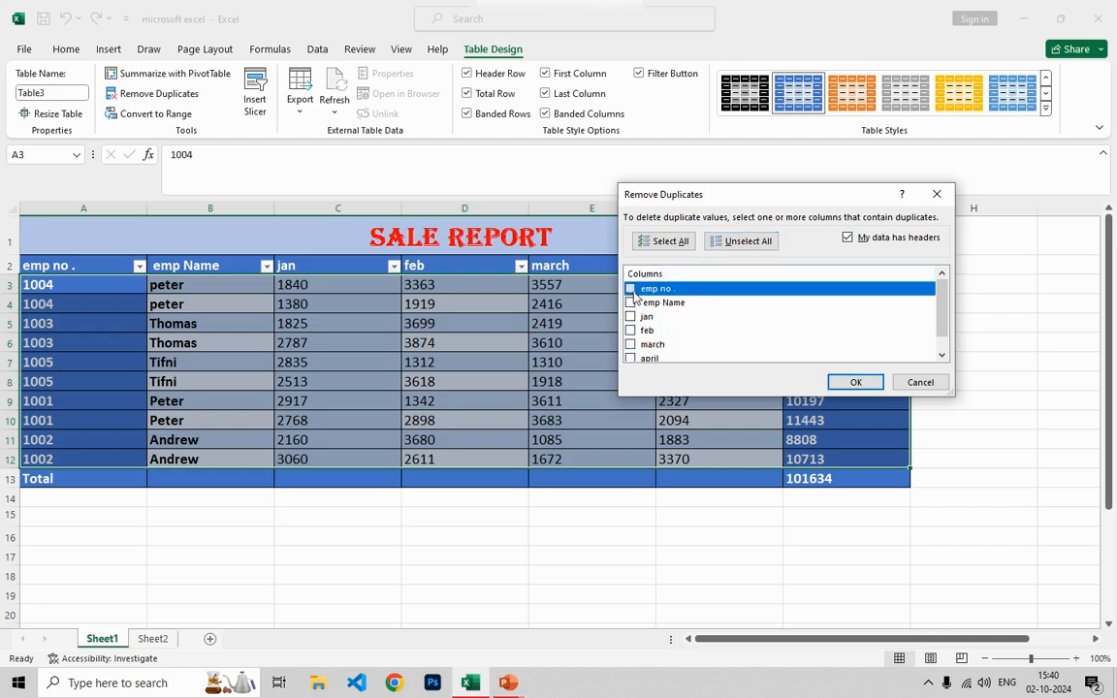
click(630, 289)
click(677, 240)
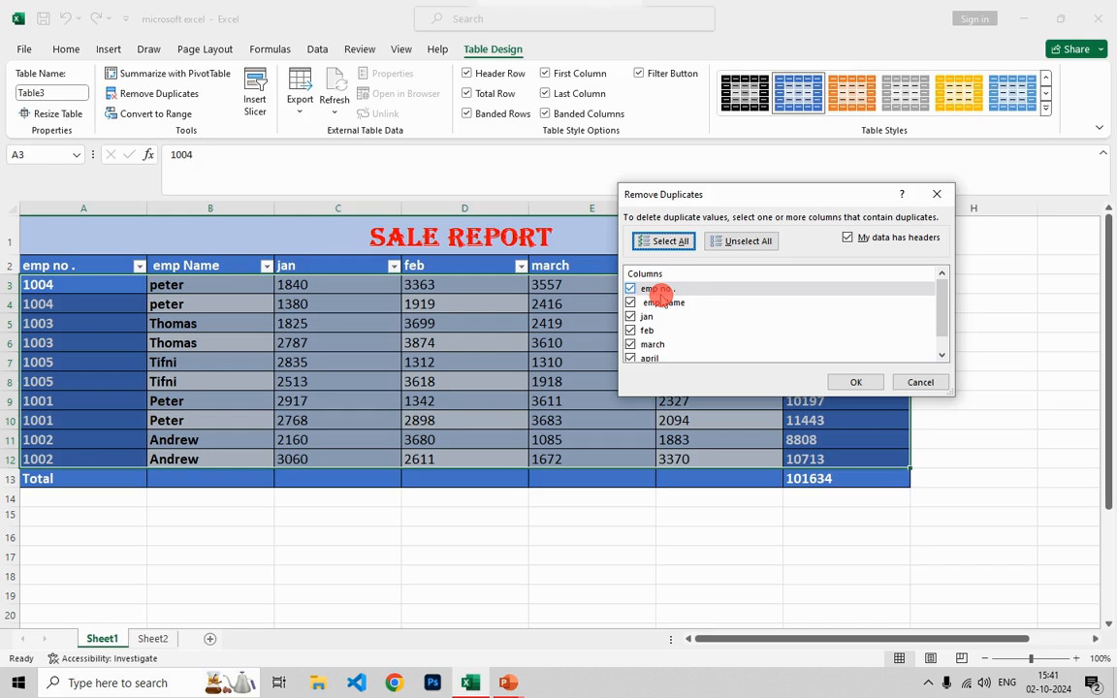
click(717, 247)
click(717, 250)
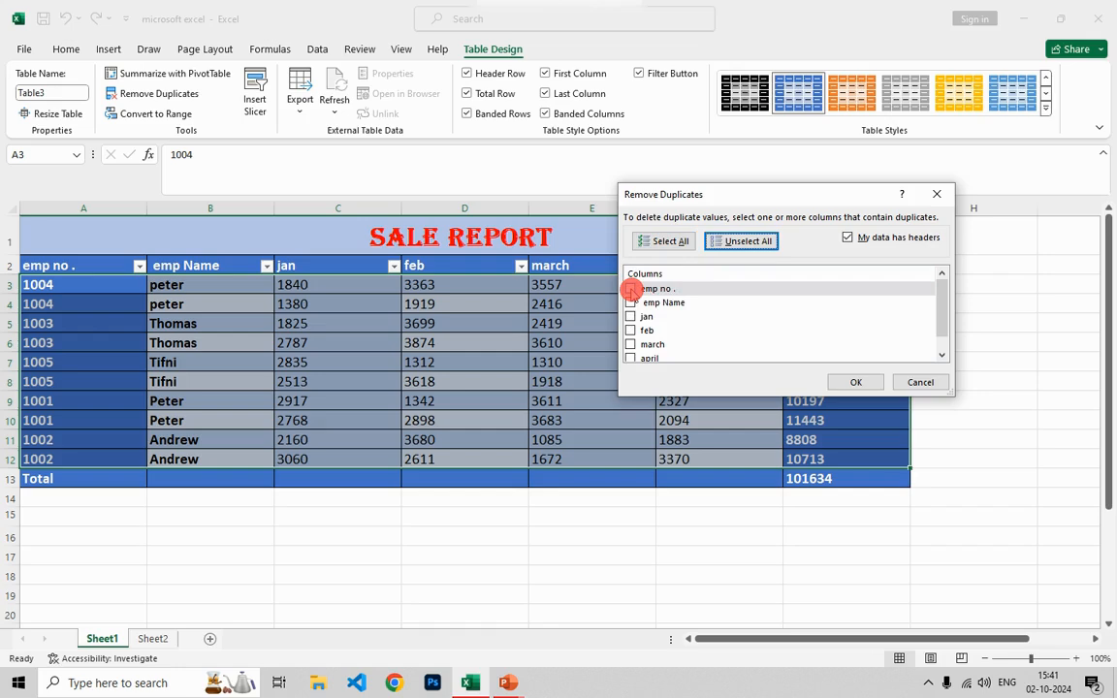
- Remove the table's duplicate rows by comparing only the emp no. column, and undo the removal
click(632, 289)
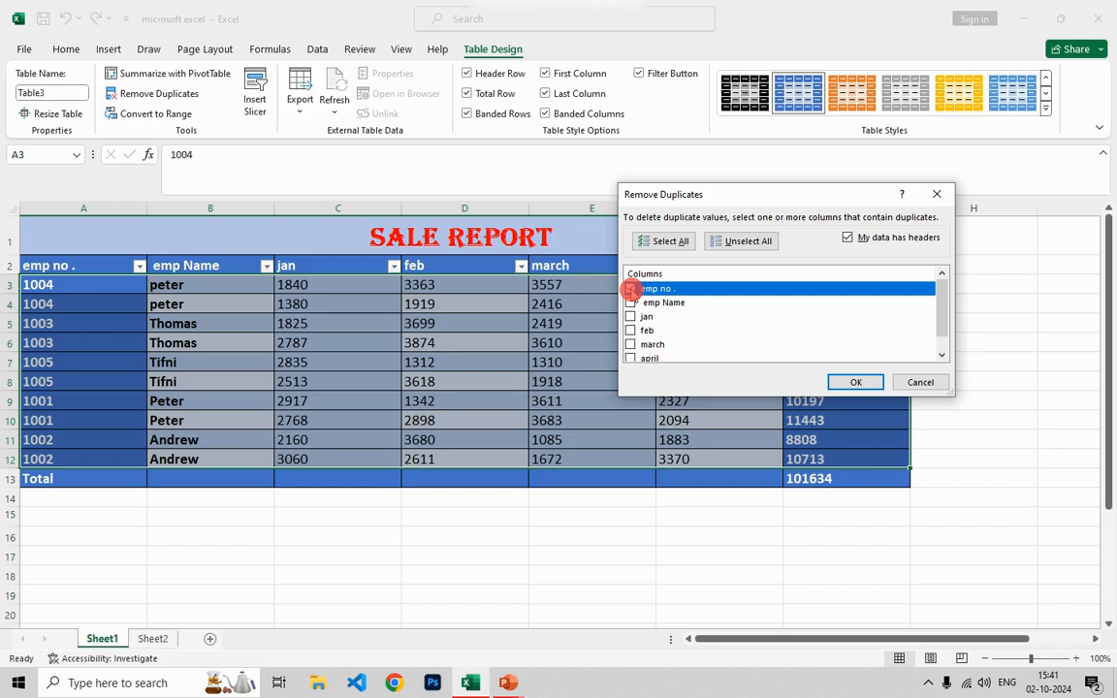
click(630, 289)
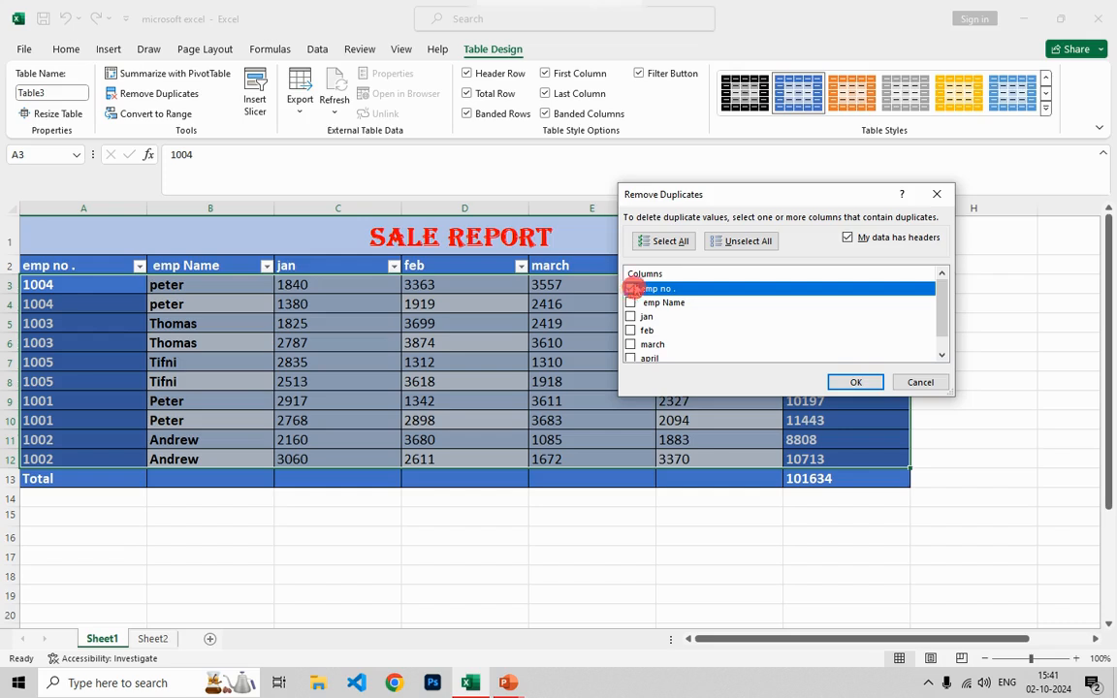
click(844, 383)
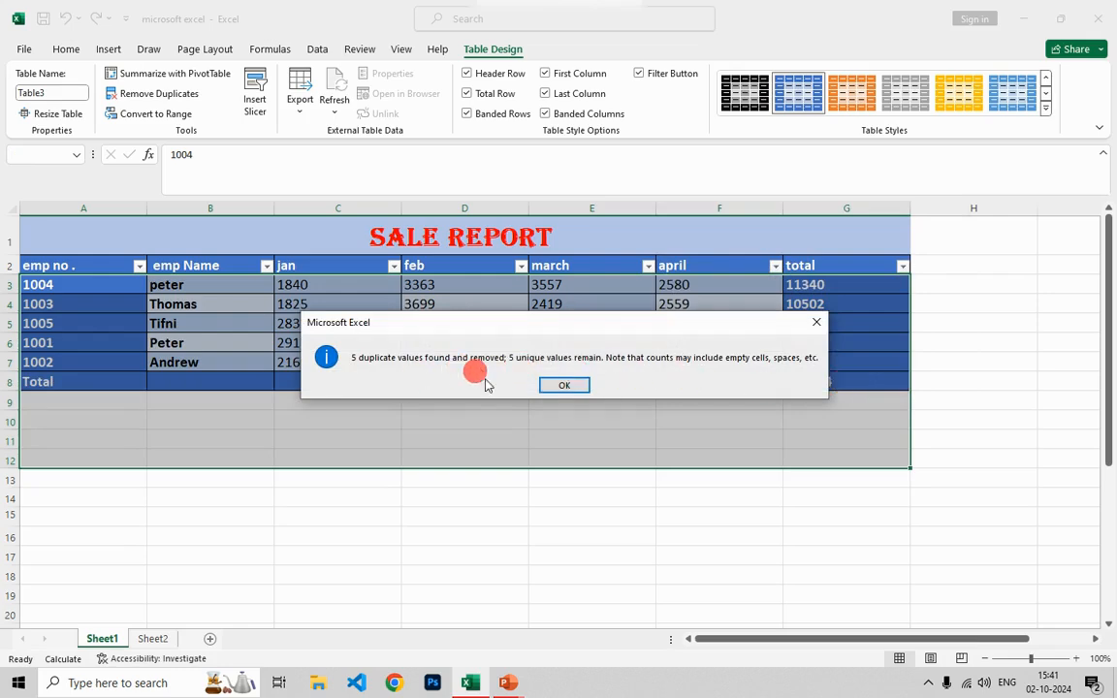
click(572, 384)
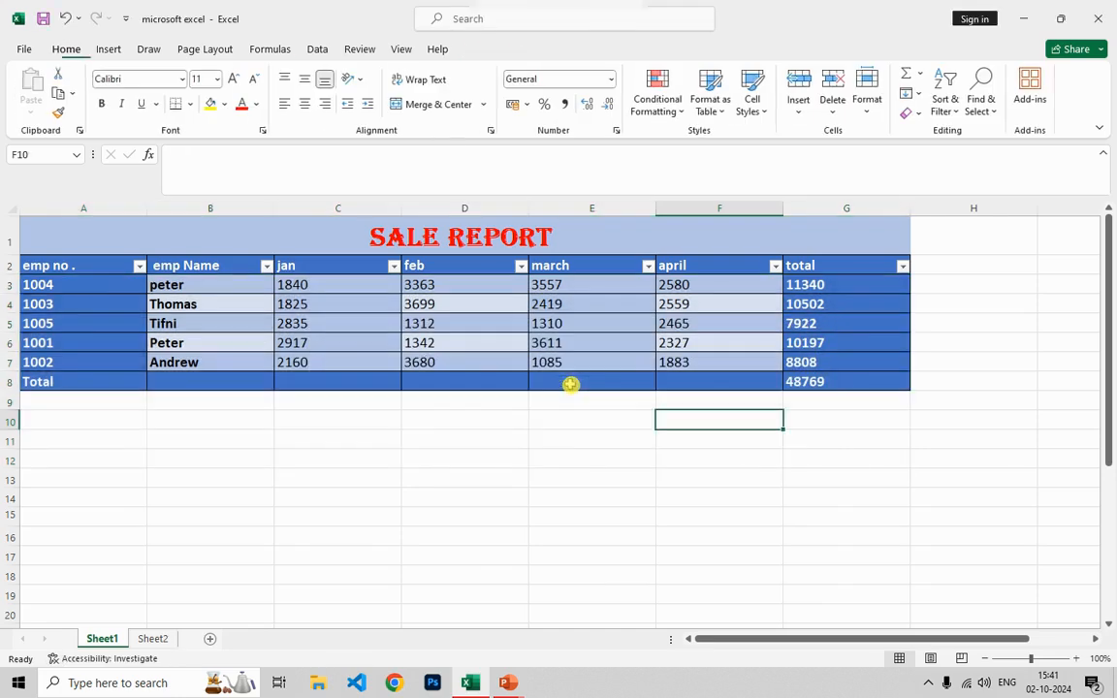
key(ctrl+z)
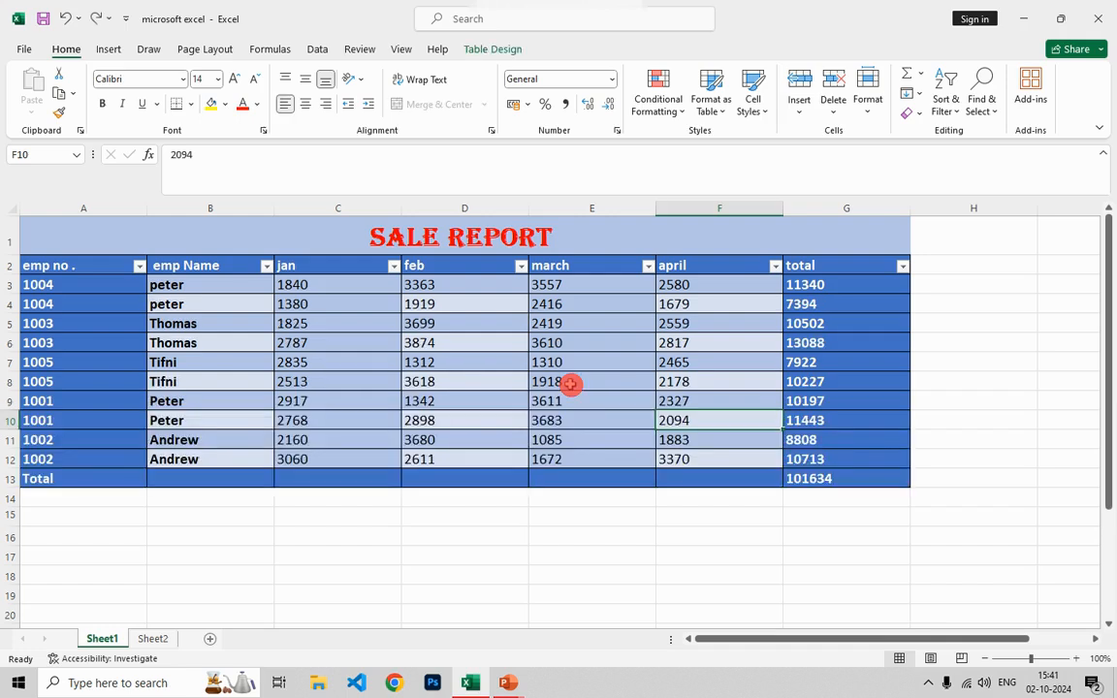
- Insert a slicer for the emp Name column of the table and move it beside the total column
click(570, 384)
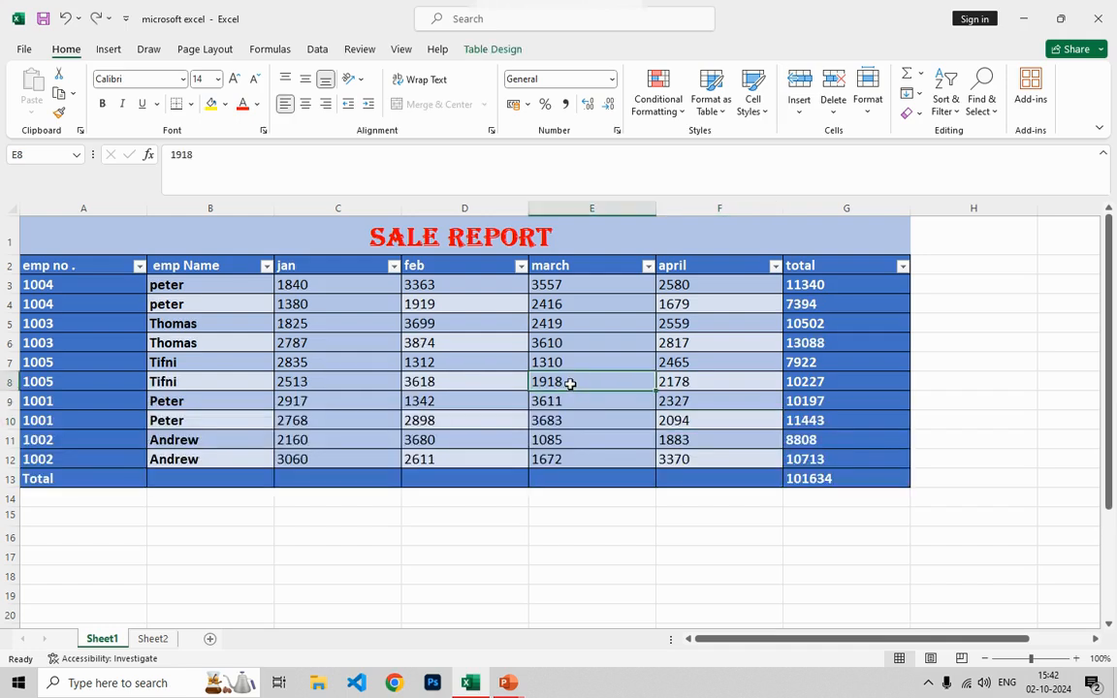
click(494, 56)
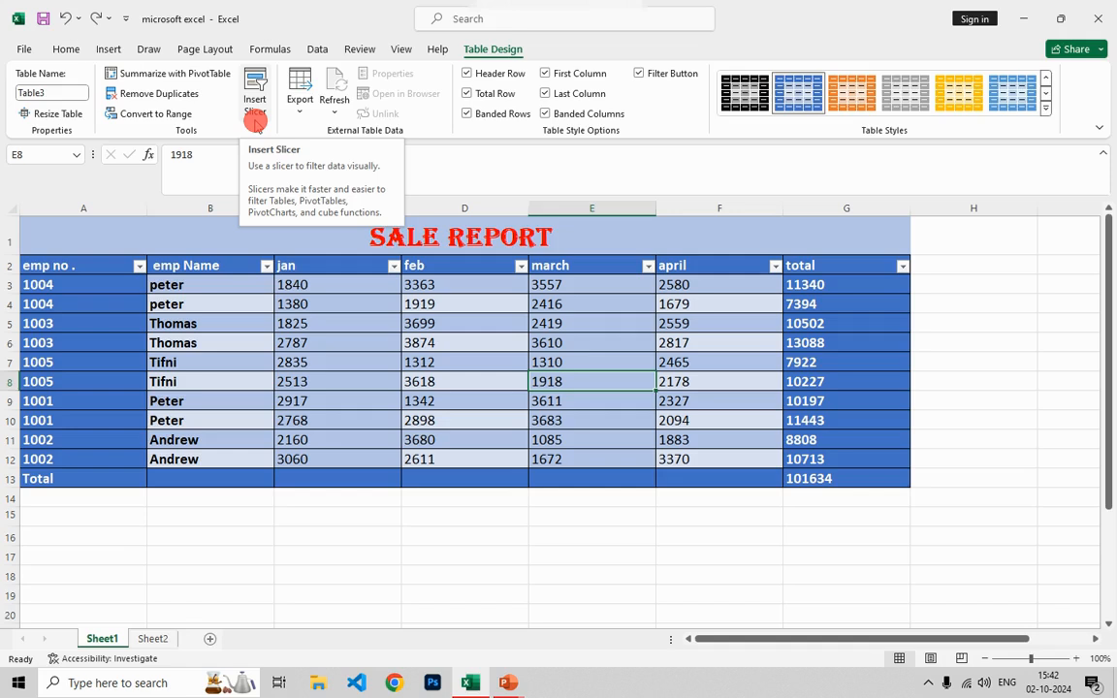
click(255, 107)
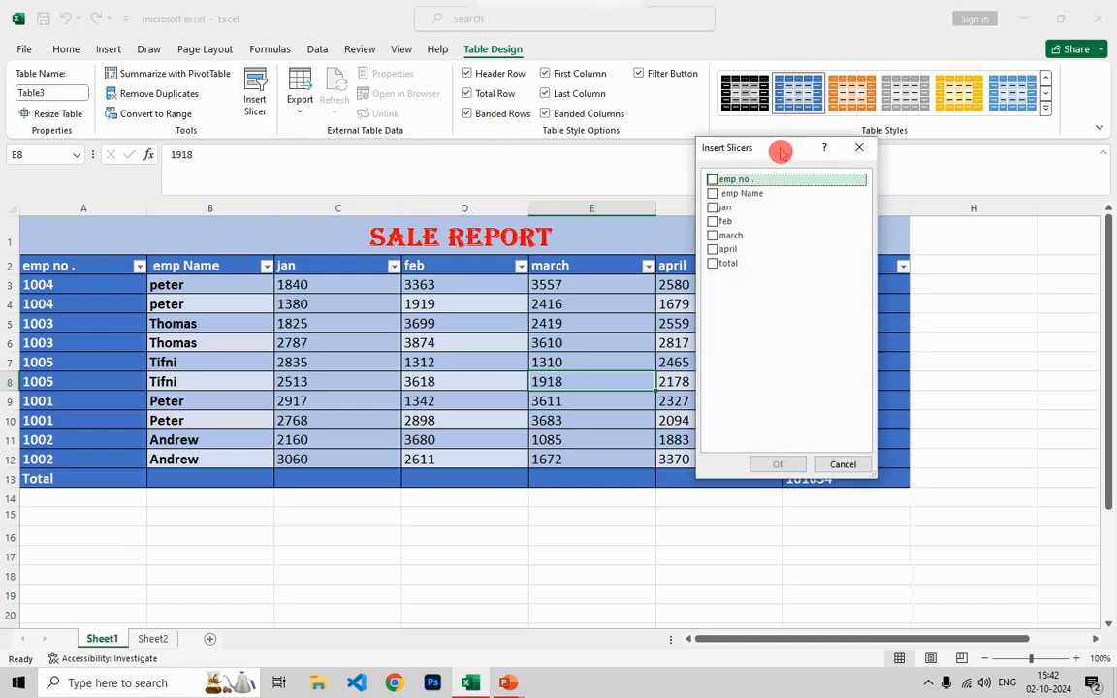
drag(785, 148, 886, 248)
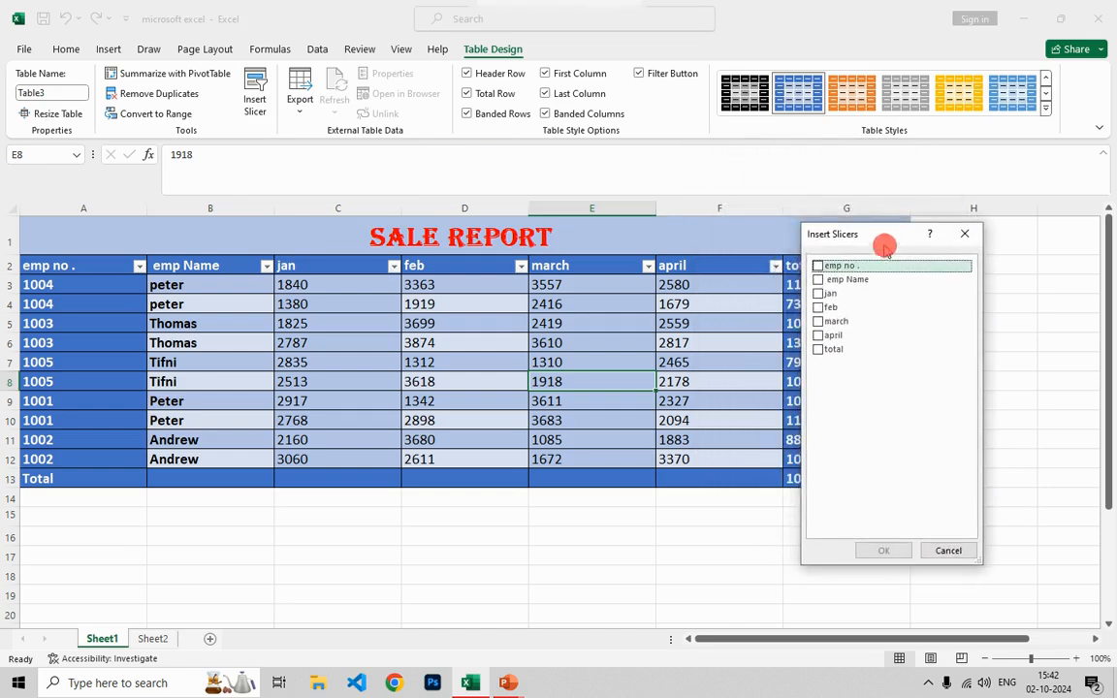
click(819, 280)
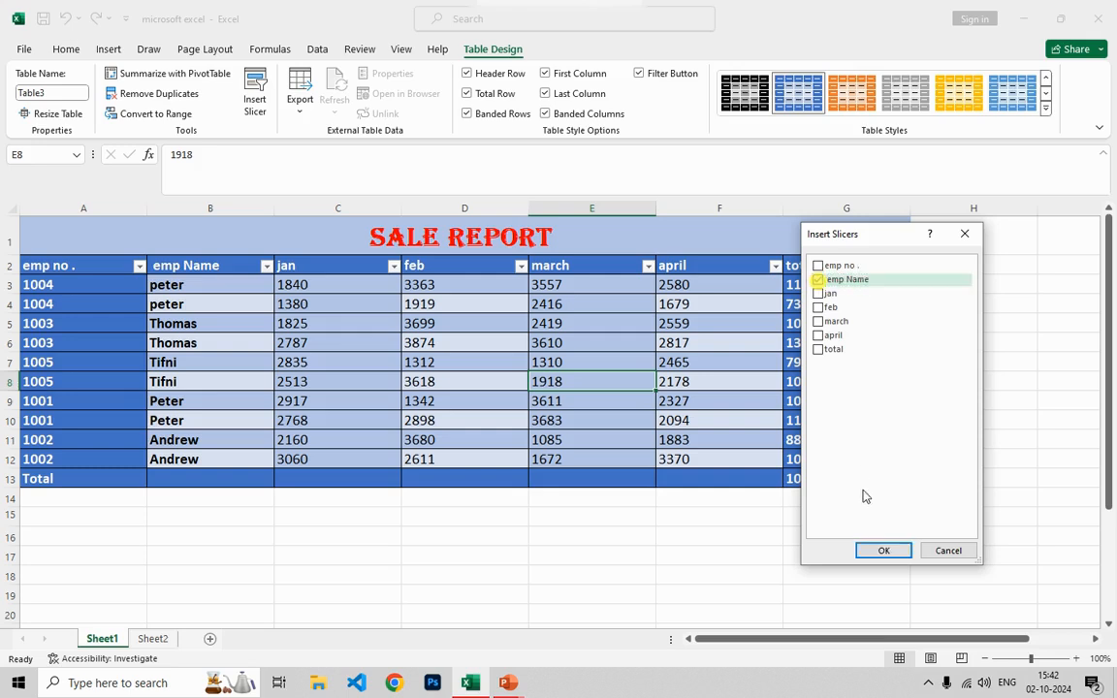
click(902, 552)
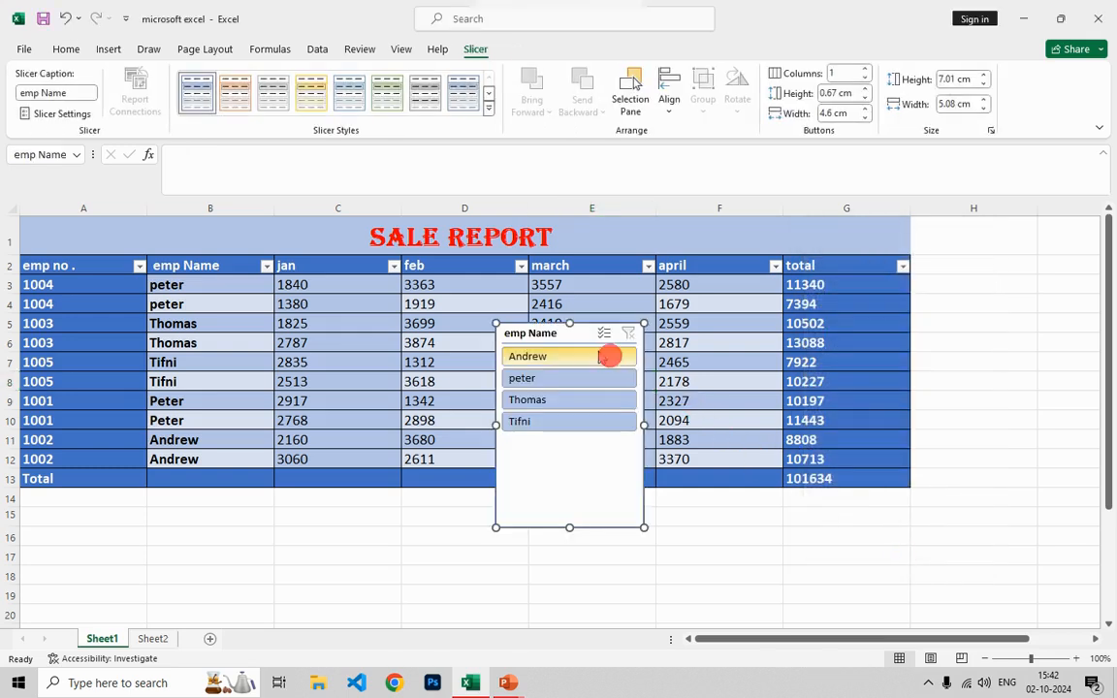
drag(589, 336, 978, 304)
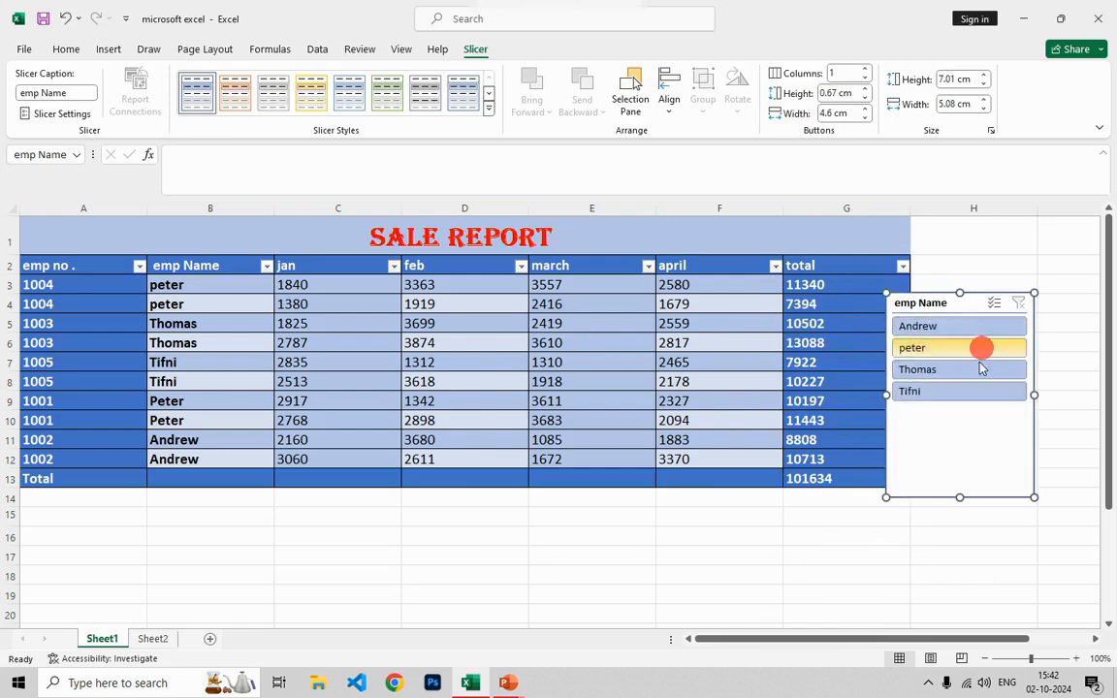
click(834, 520)
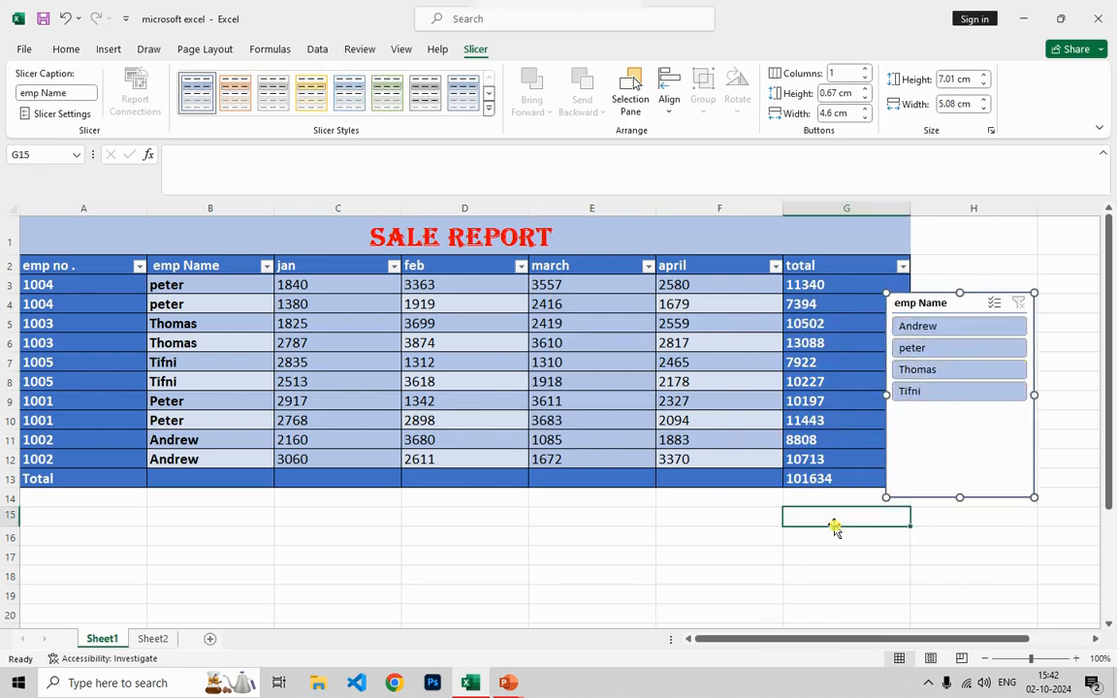
- Filter the table by different employees in turn using the emp Name slicer, and clear the slicer's filter
click(935, 378)
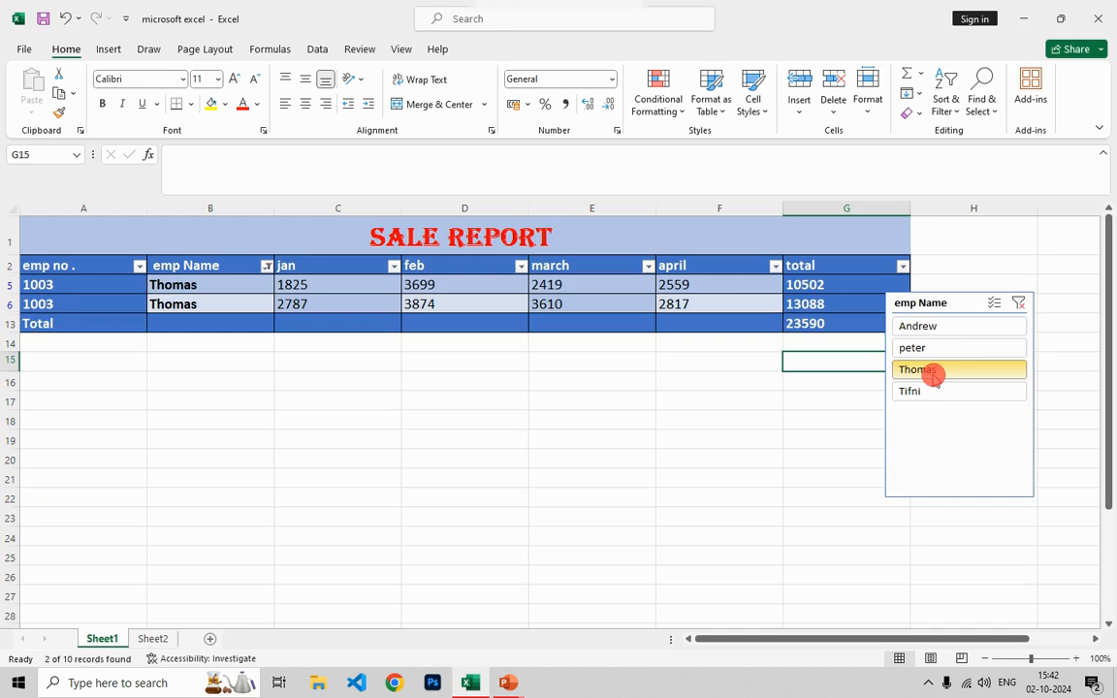
click(933, 351)
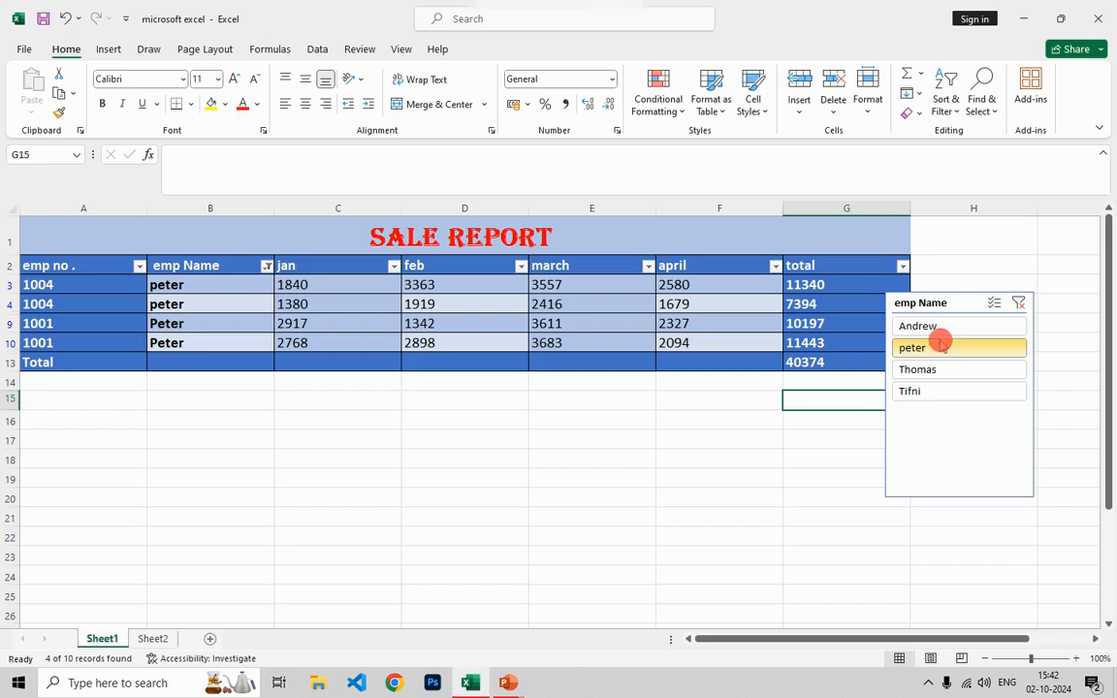
click(932, 326)
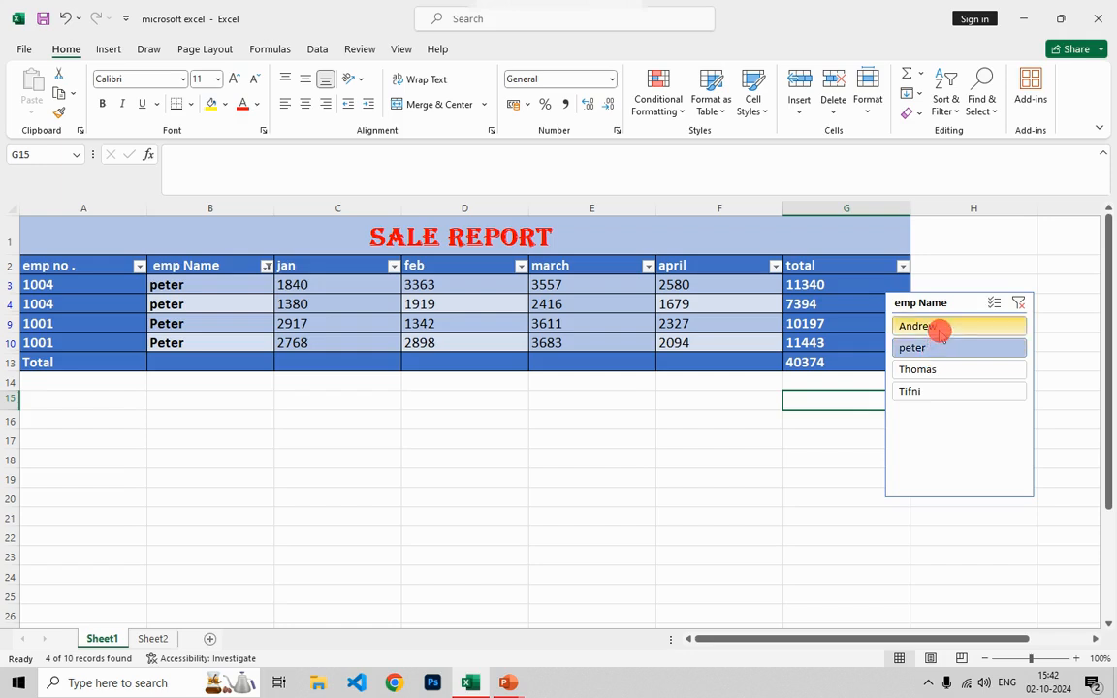
click(932, 392)
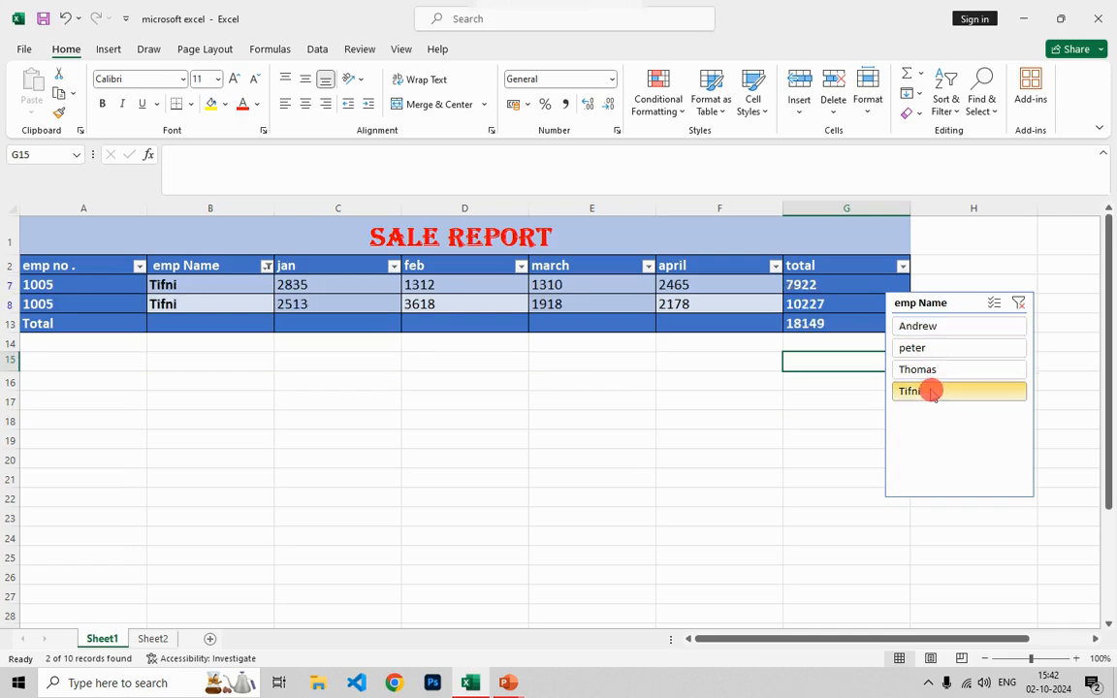
click(1019, 305)
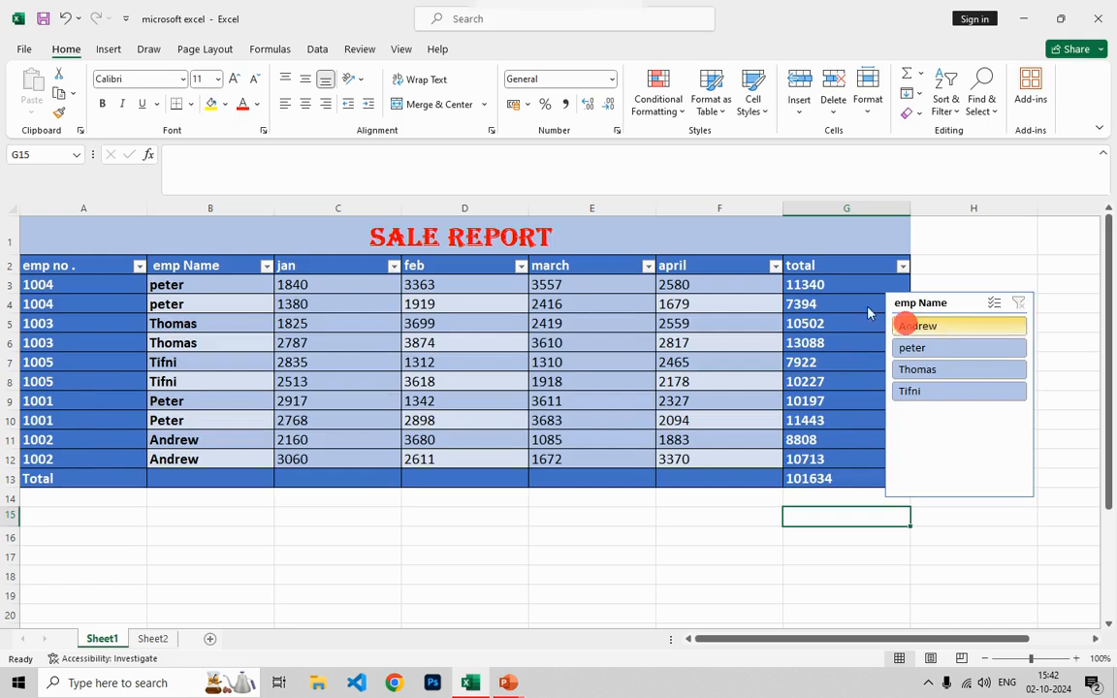
- Select the emp Name slicer and examine its style, button and size options
click(732, 521)
click(741, 441)
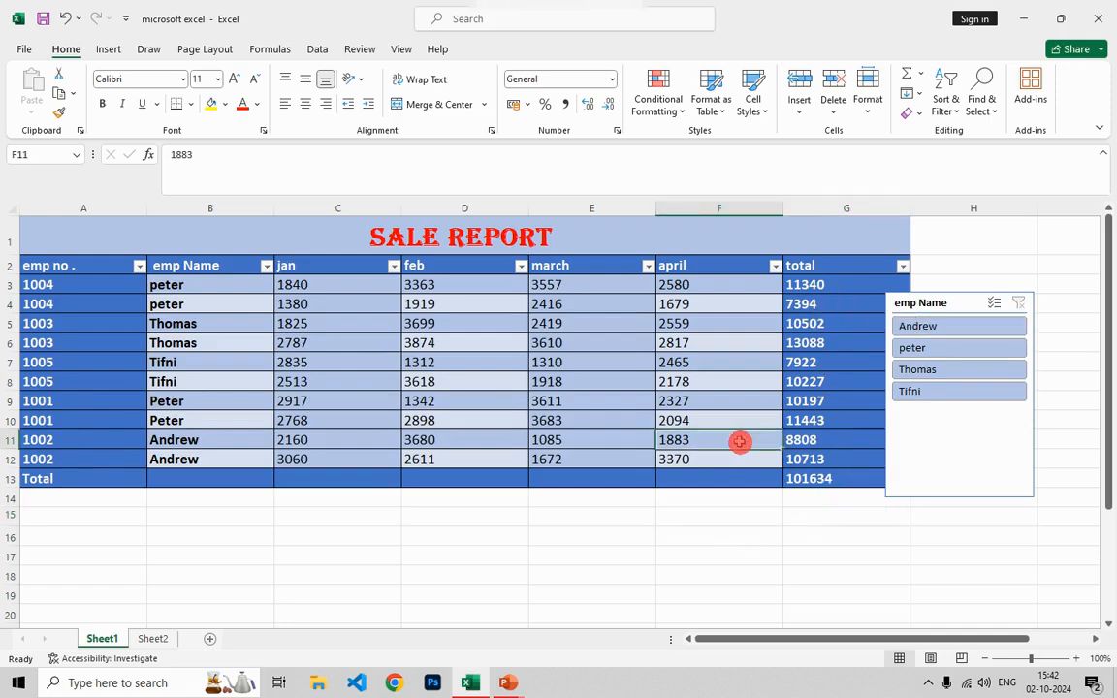
click(921, 306)
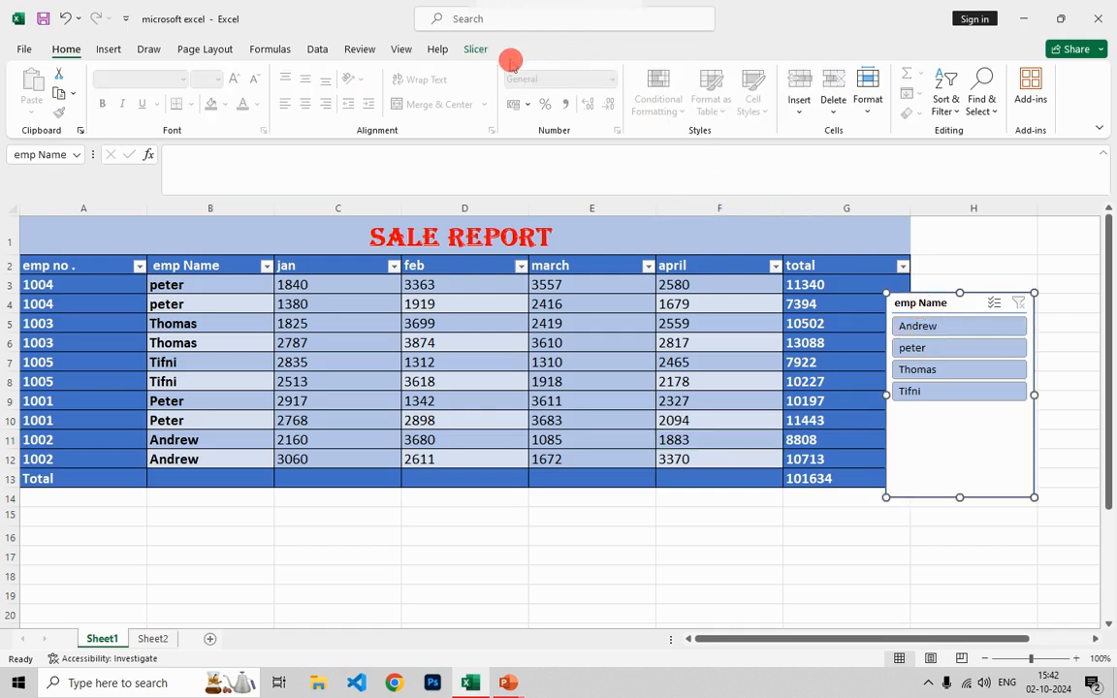
click(477, 50)
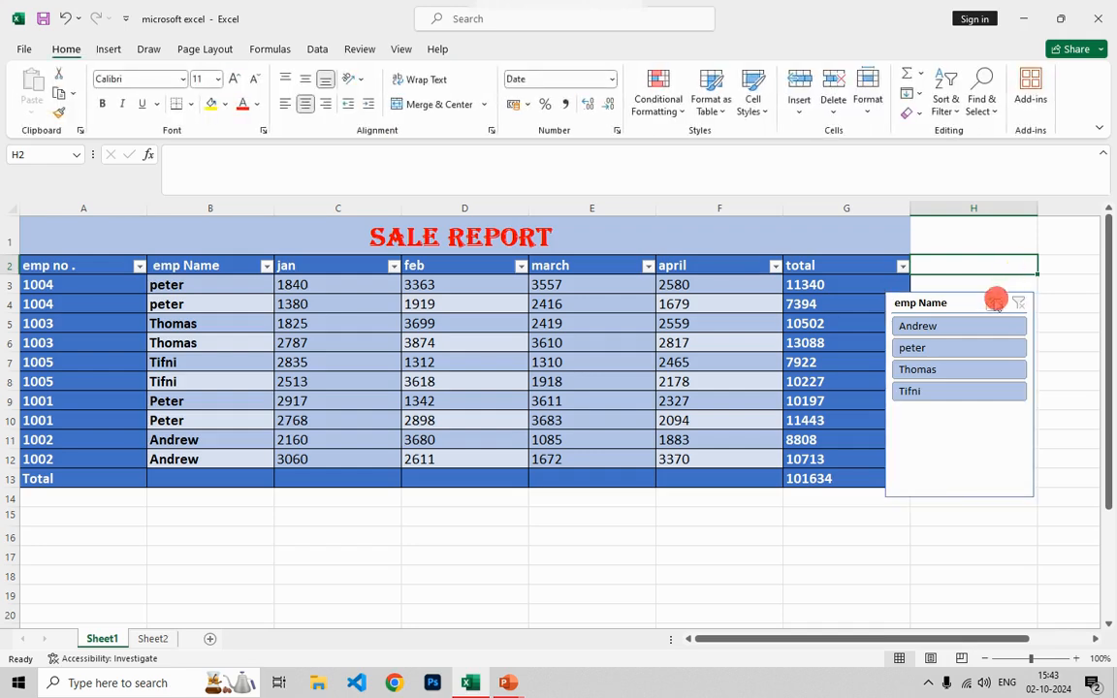
click(963, 301)
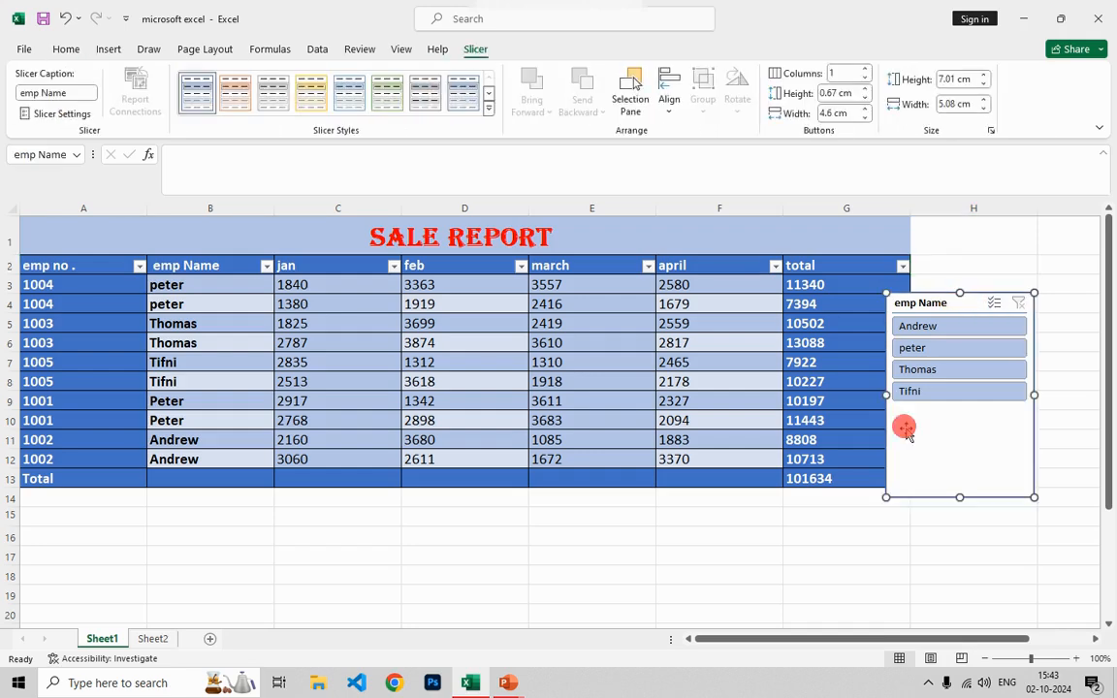
- Show the table's design options and cut the emp Name slicer from the sheet
click(390, 324)
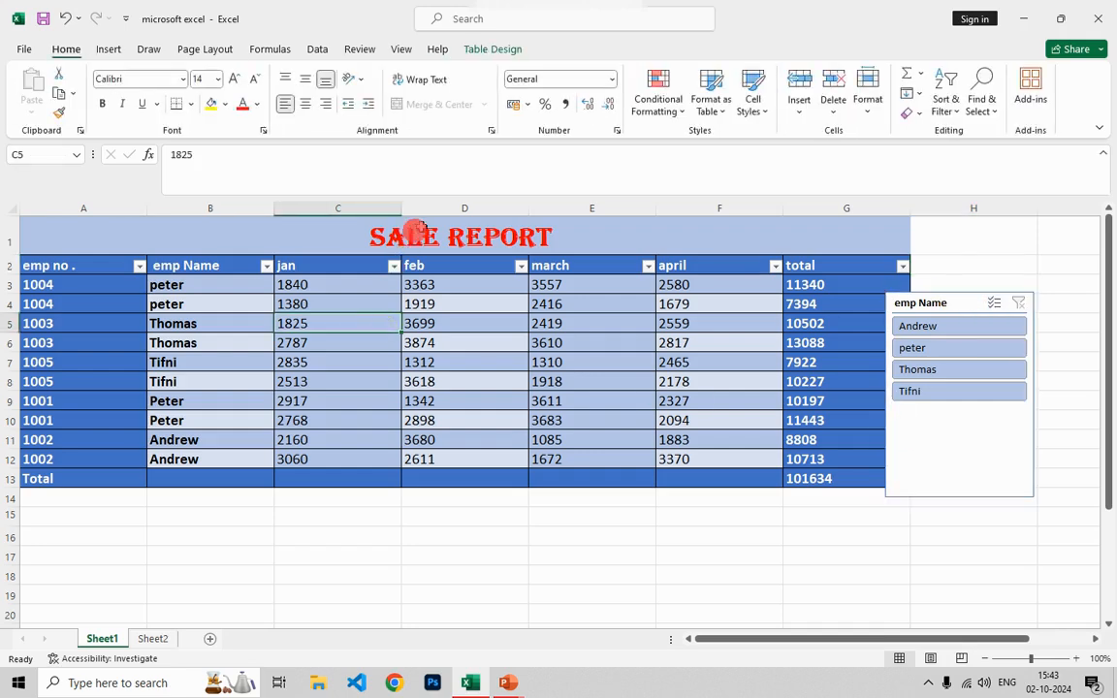
click(506, 52)
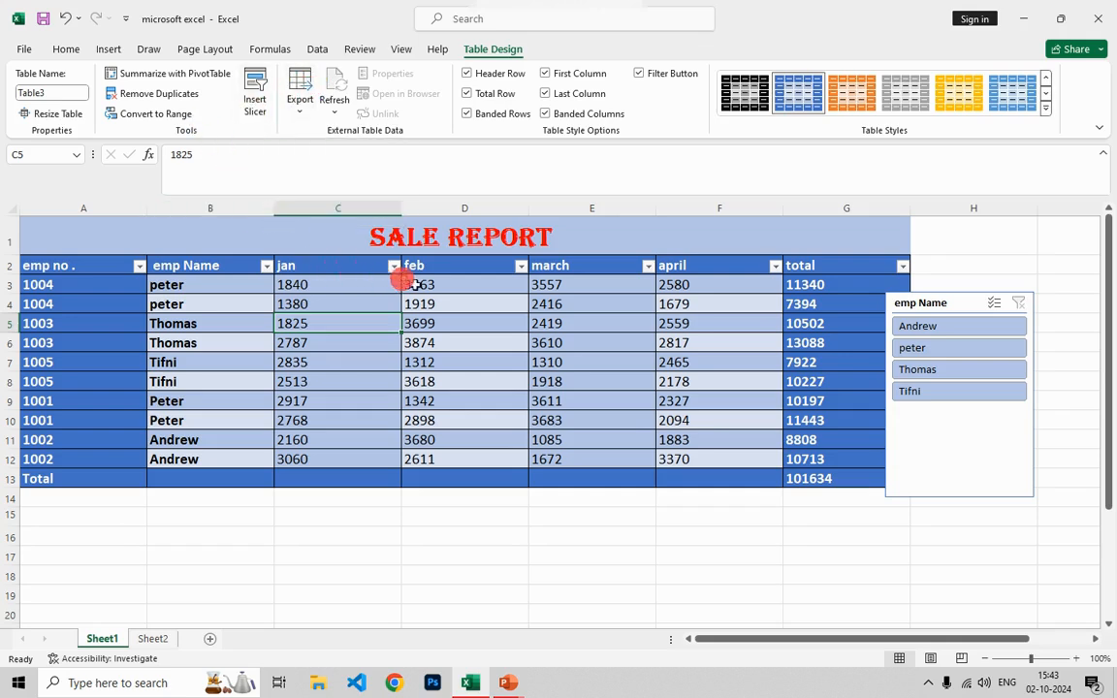
right_click(938, 302)
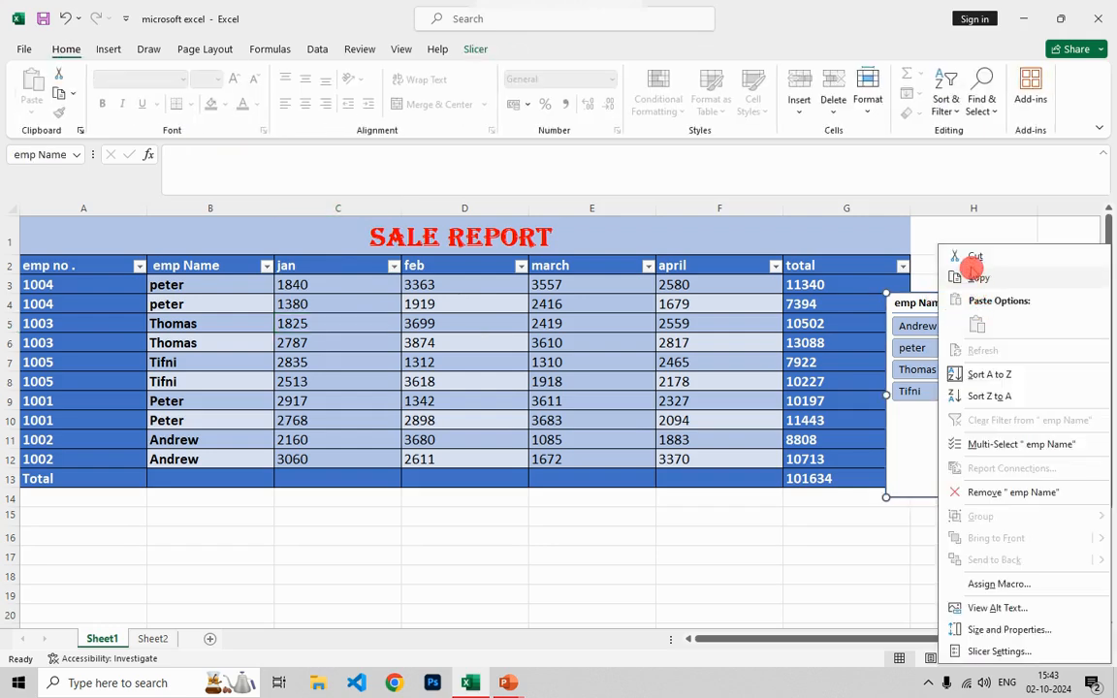
click(973, 257)
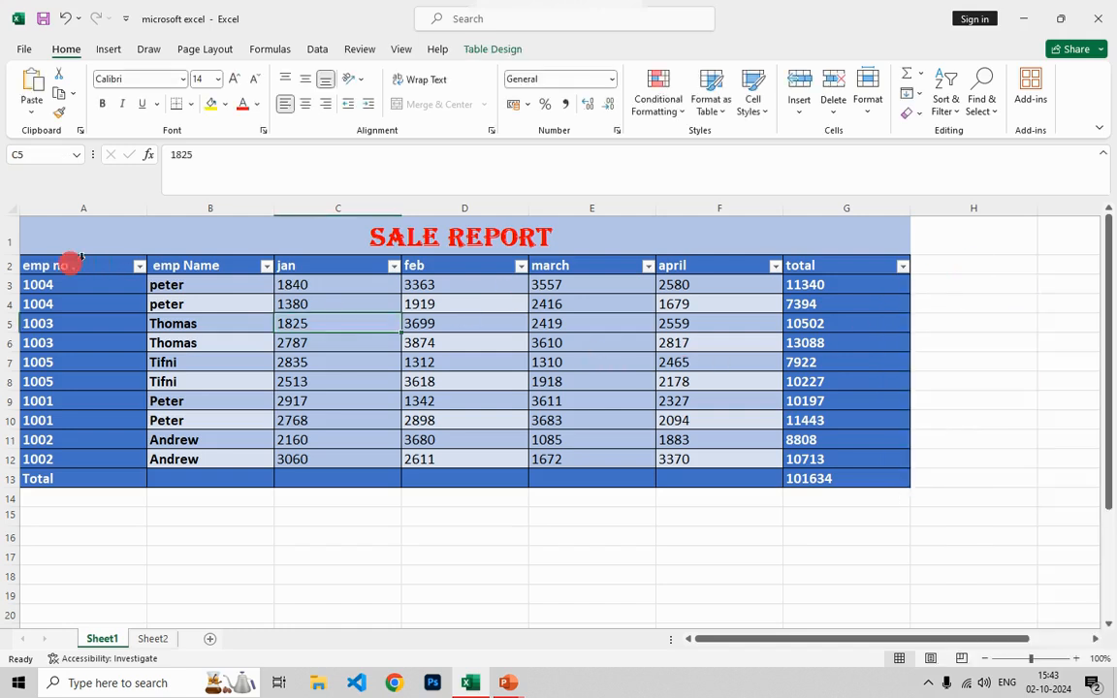
- Filter the emp Name column with its header filter to show only the second employee in the list
click(266, 269)
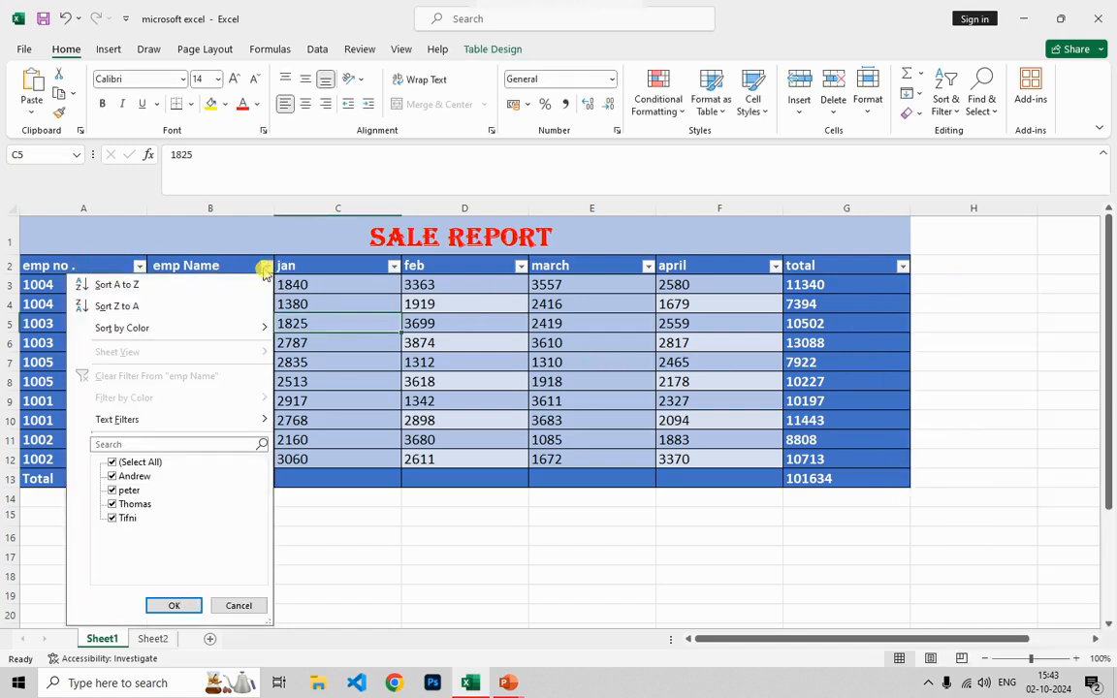
click(160, 461)
click(126, 489)
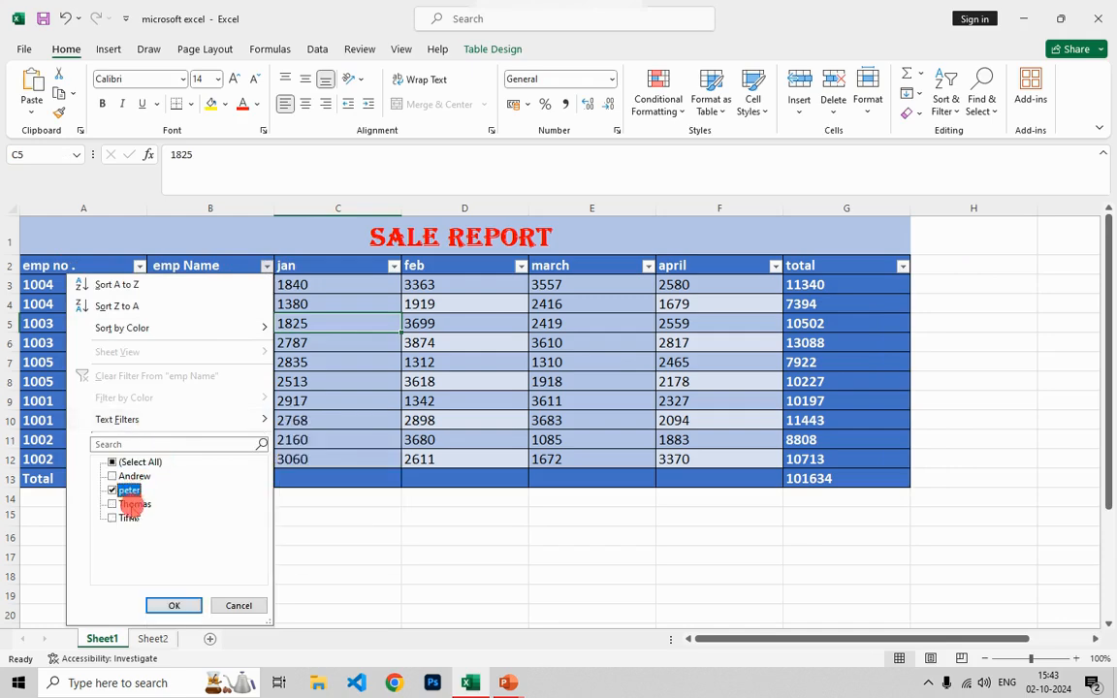
click(173, 605)
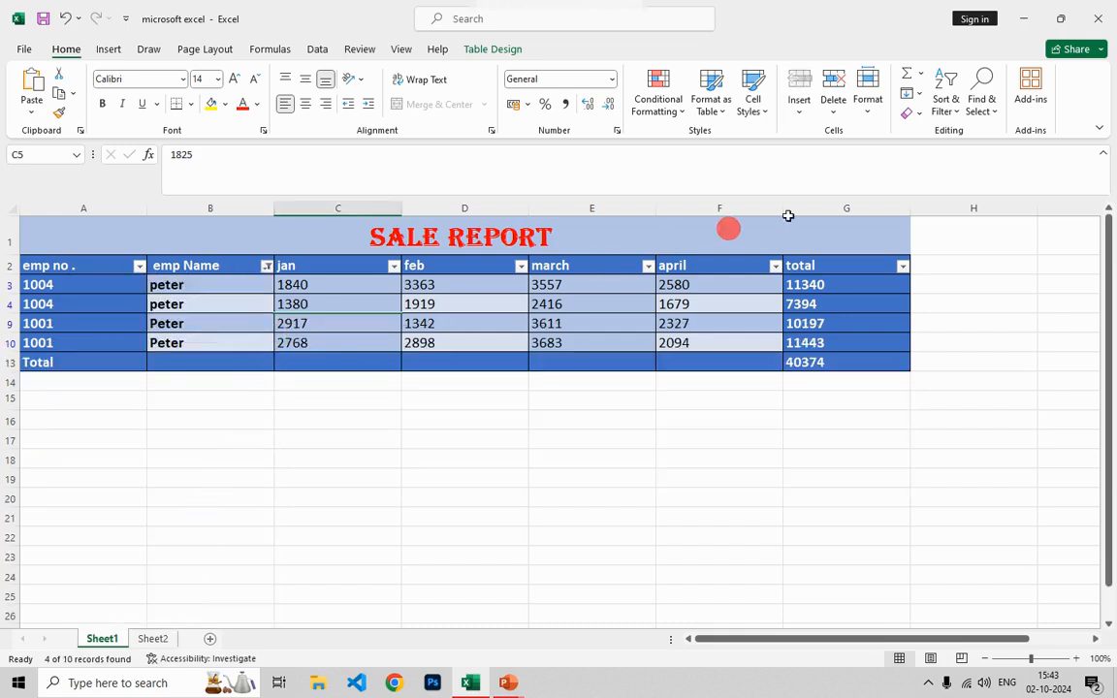
- Filter the total column to show only 10197 and 11443, and undo that filter
click(903, 270)
click(751, 463)
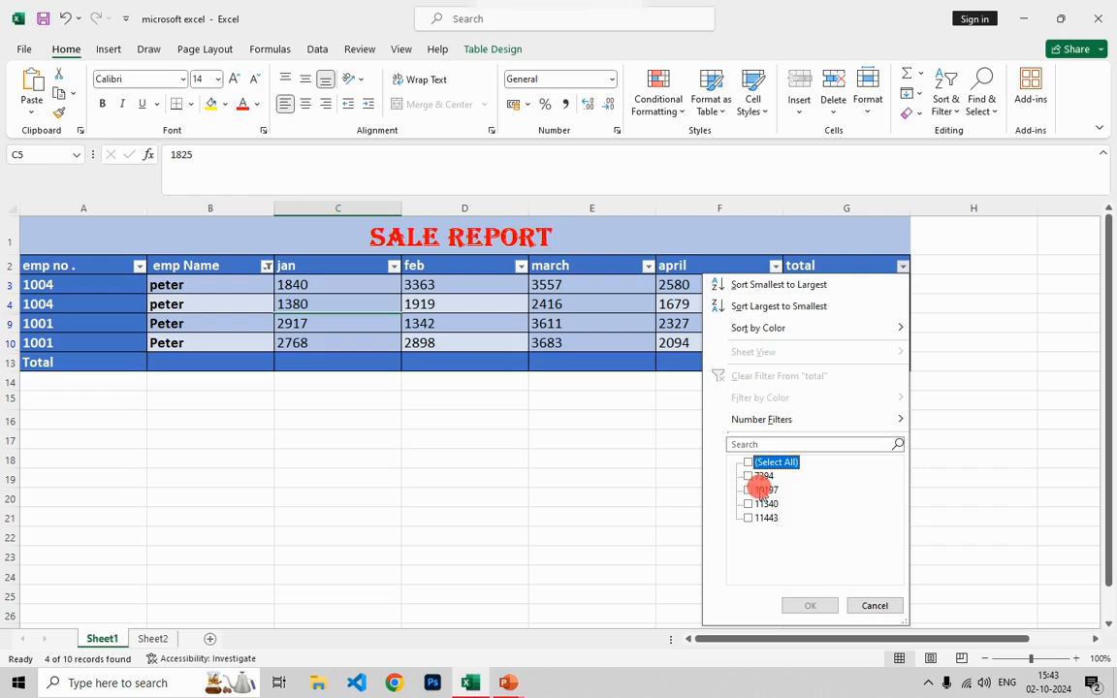
click(748, 490)
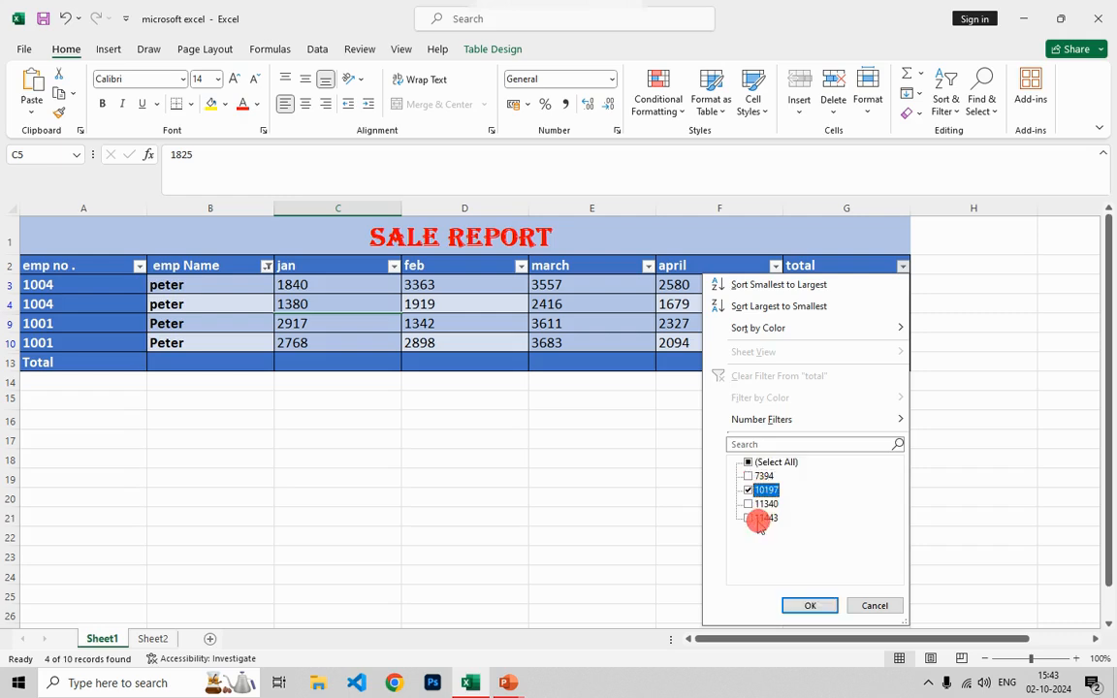
click(760, 522)
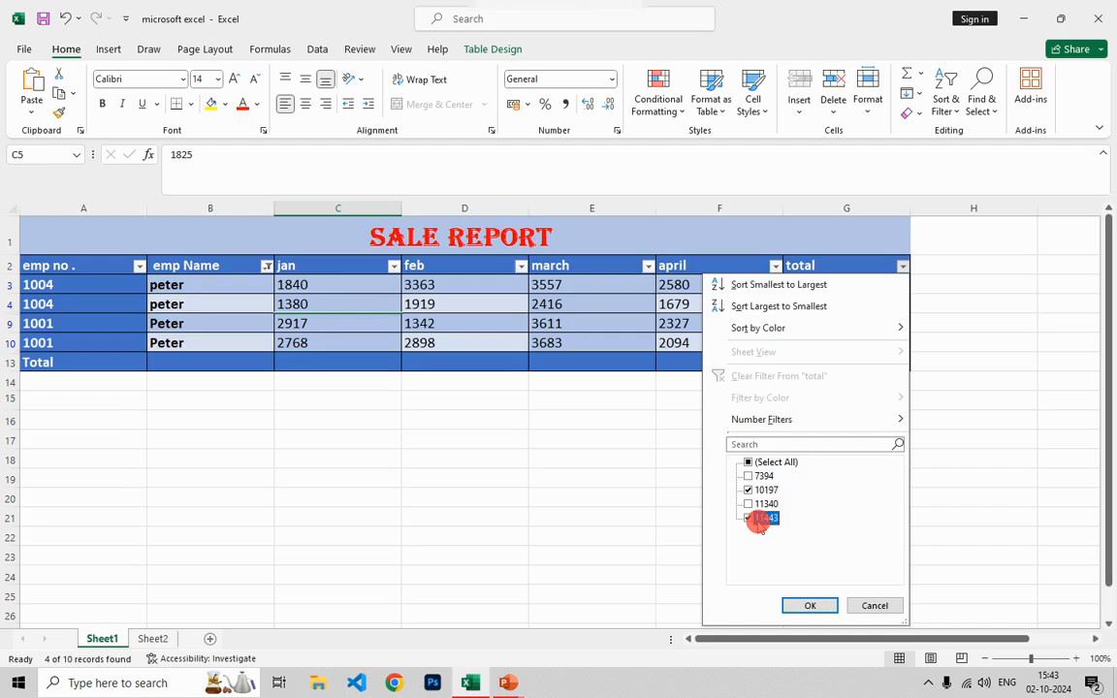
click(807, 611)
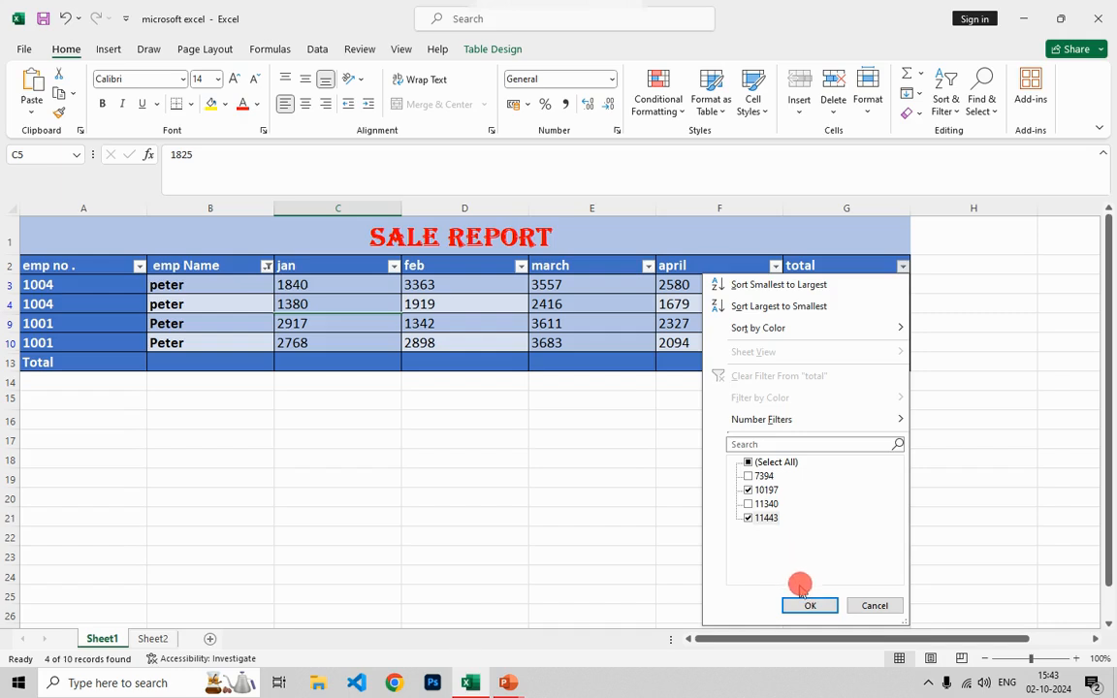
click(809, 606)
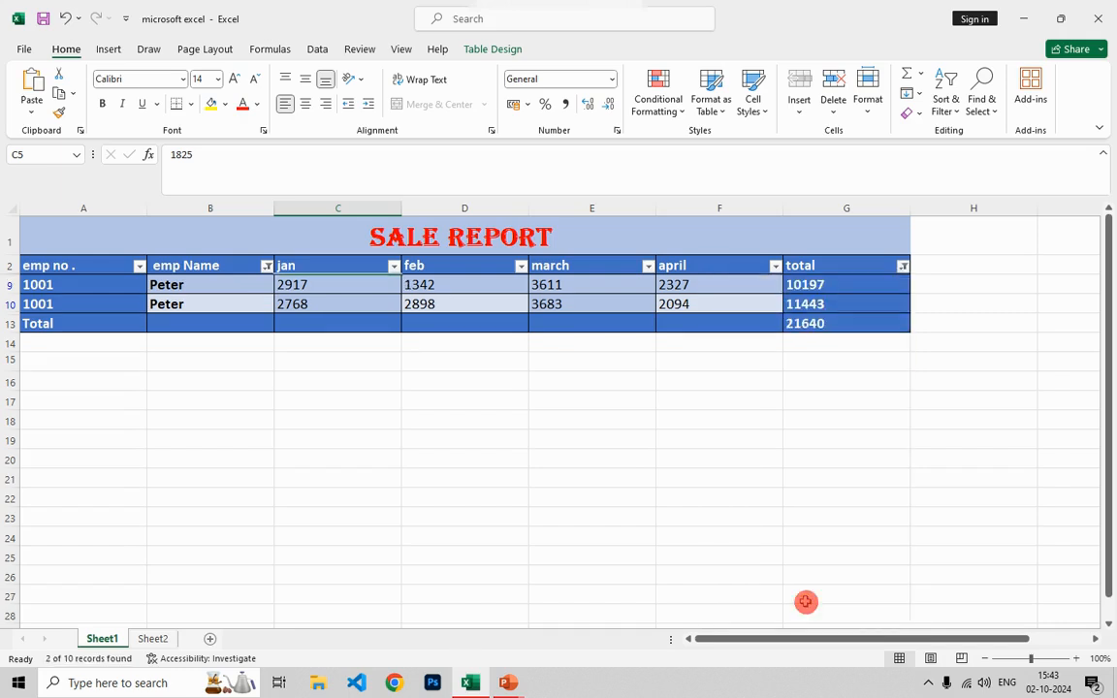
key(ctrl+z)
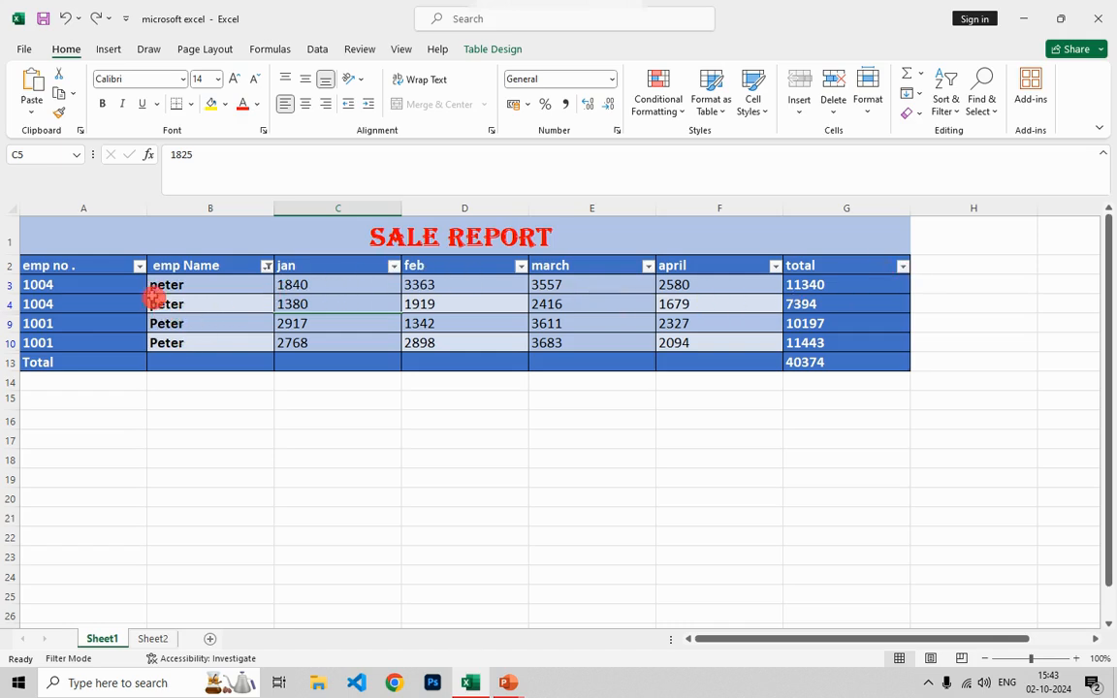
- Filter the emp no. column to show only the first employee number in the list, and restore all its values
click(140, 265)
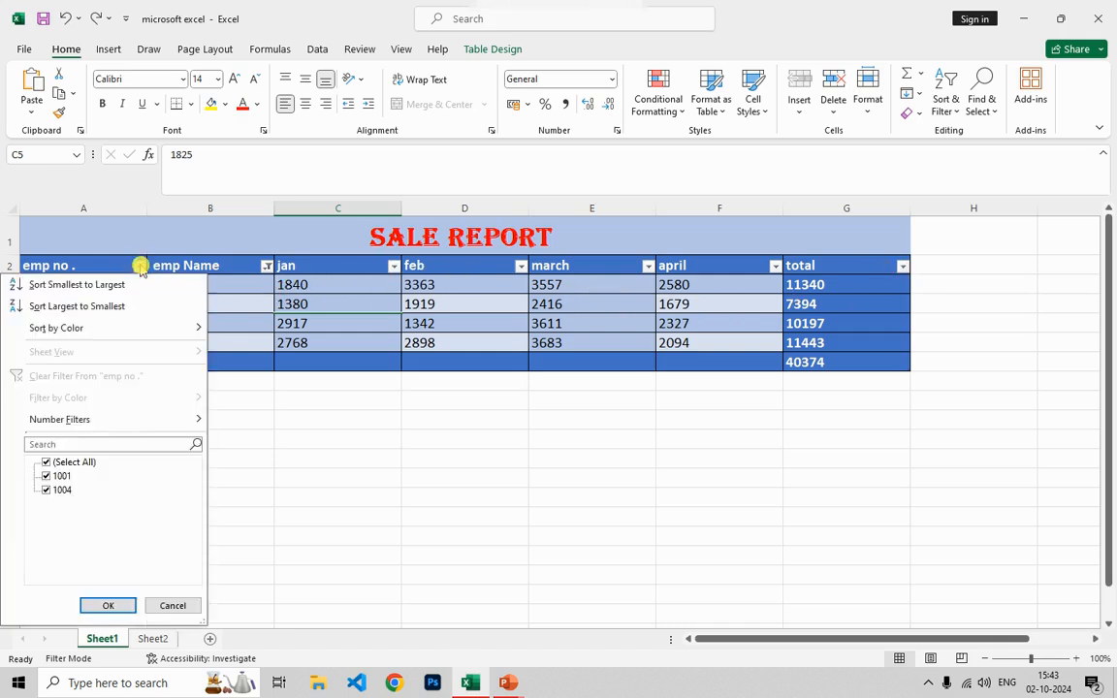
click(94, 464)
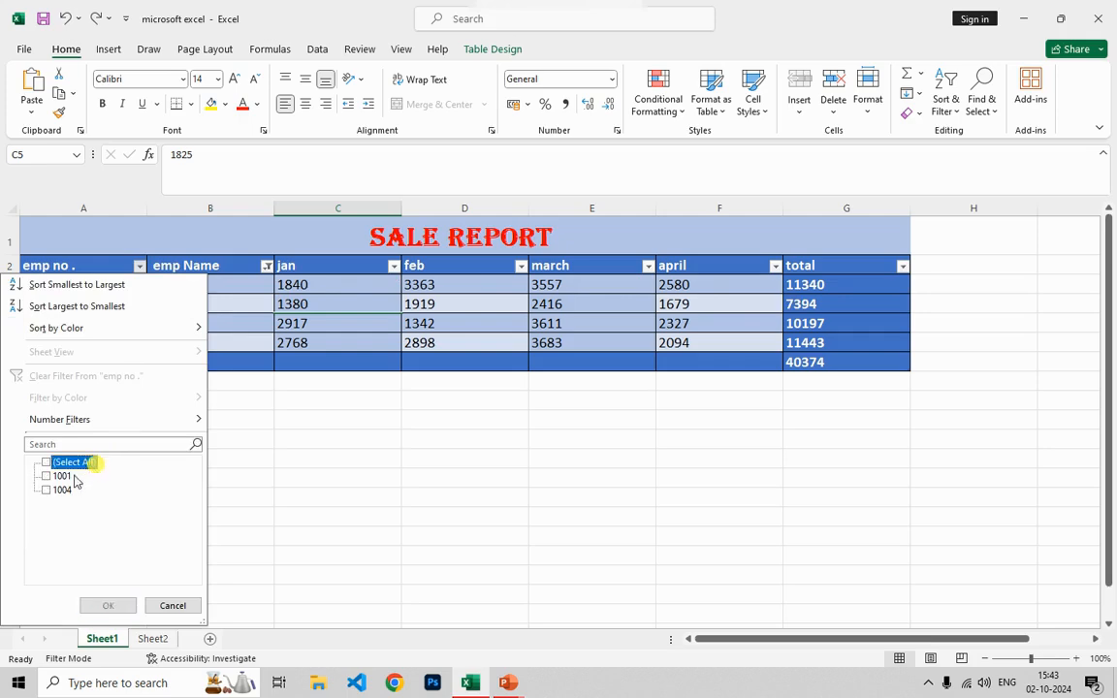
click(62, 476)
click(102, 605)
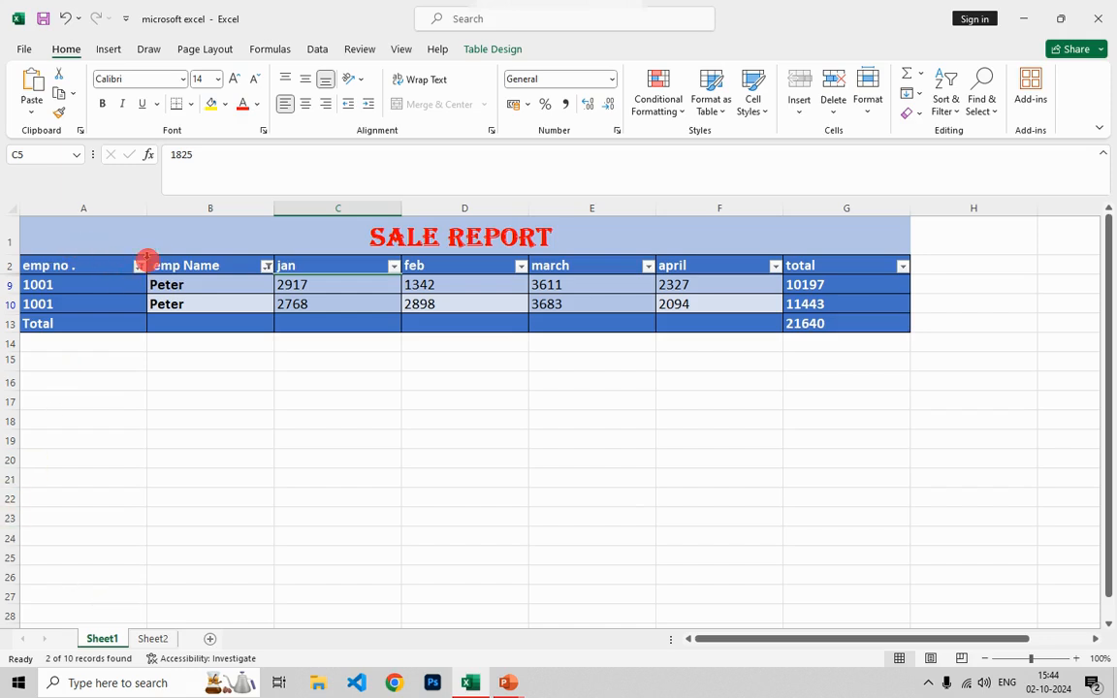
click(140, 266)
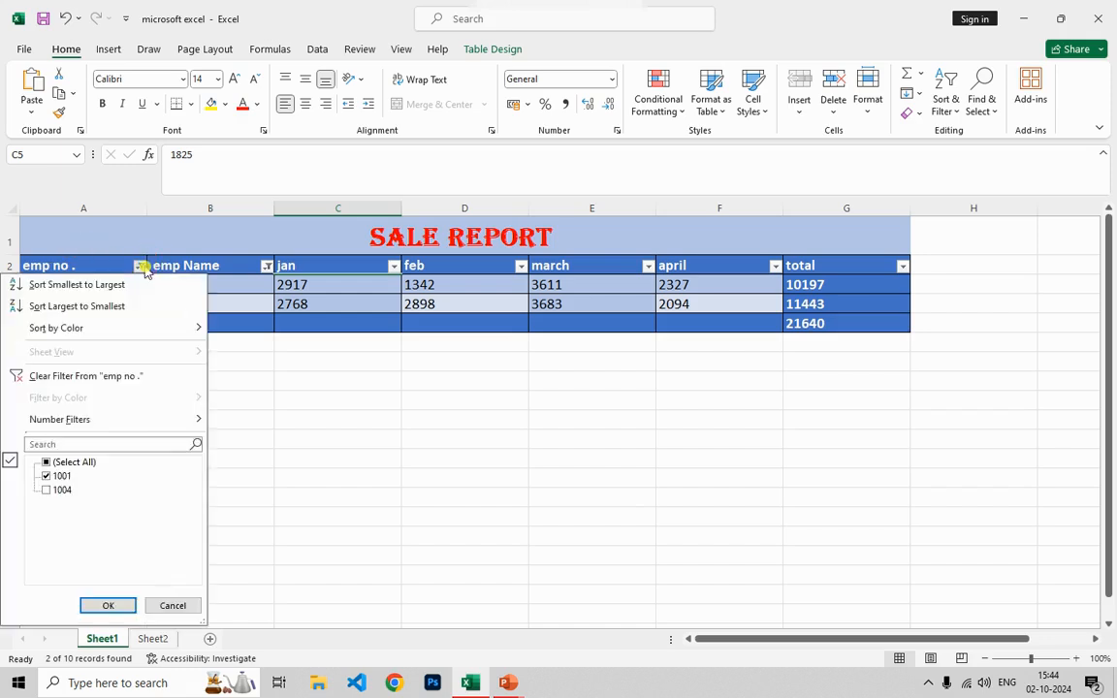
click(83, 463)
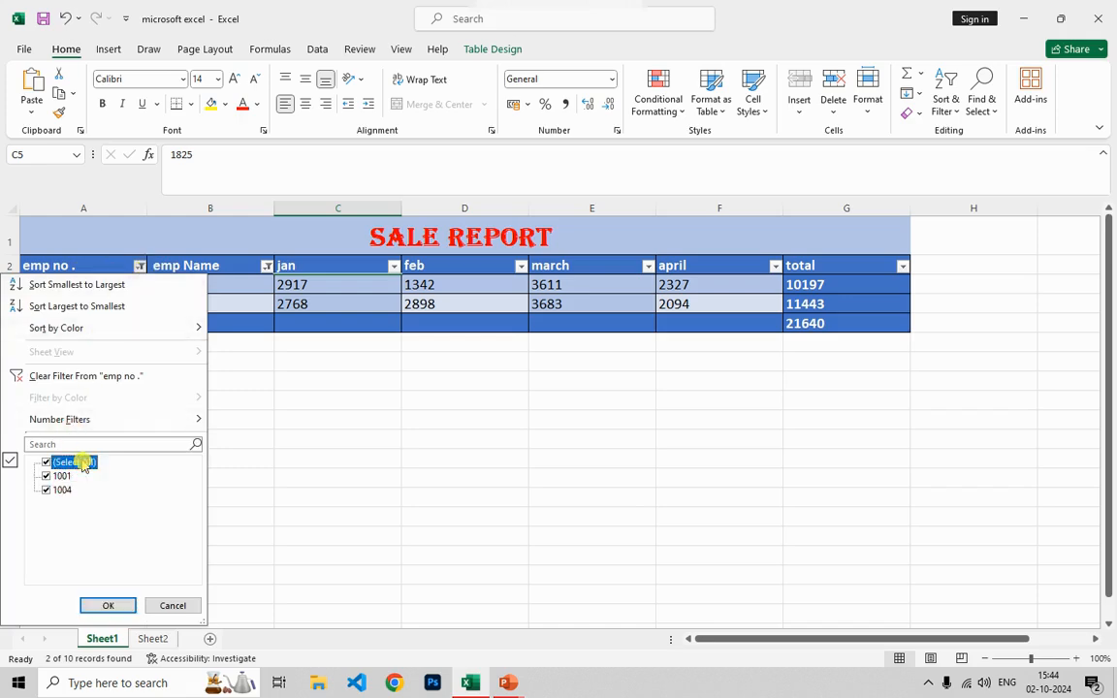
click(129, 607)
- Reselect all employees in the emp Name column filter to show every row of the table
click(267, 266)
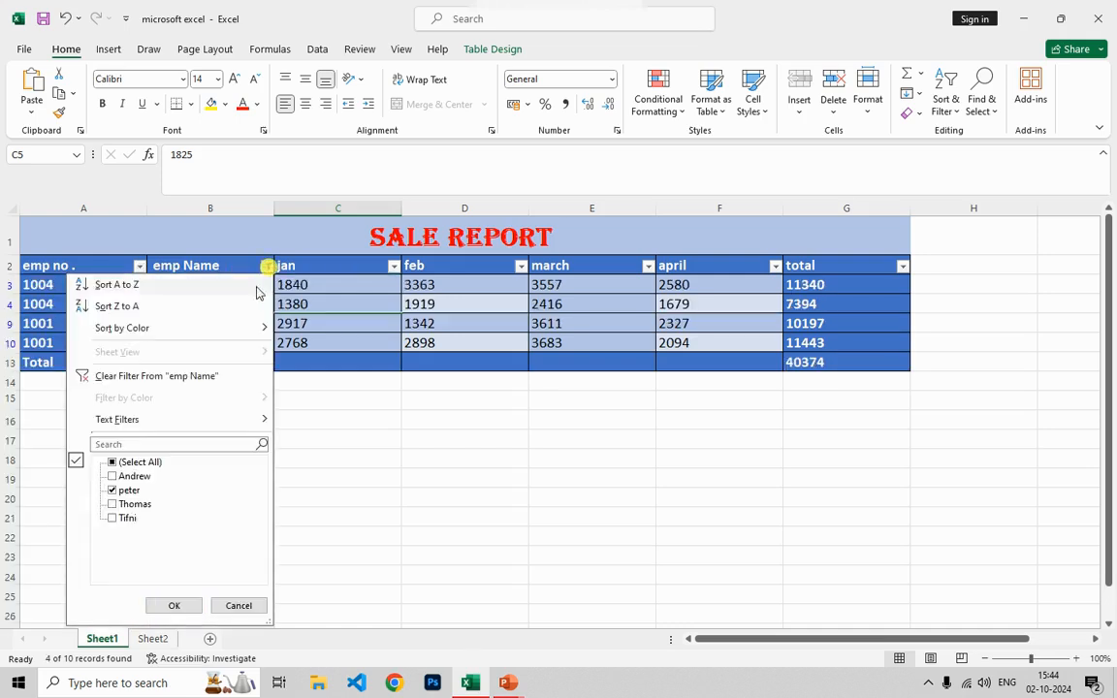
click(130, 462)
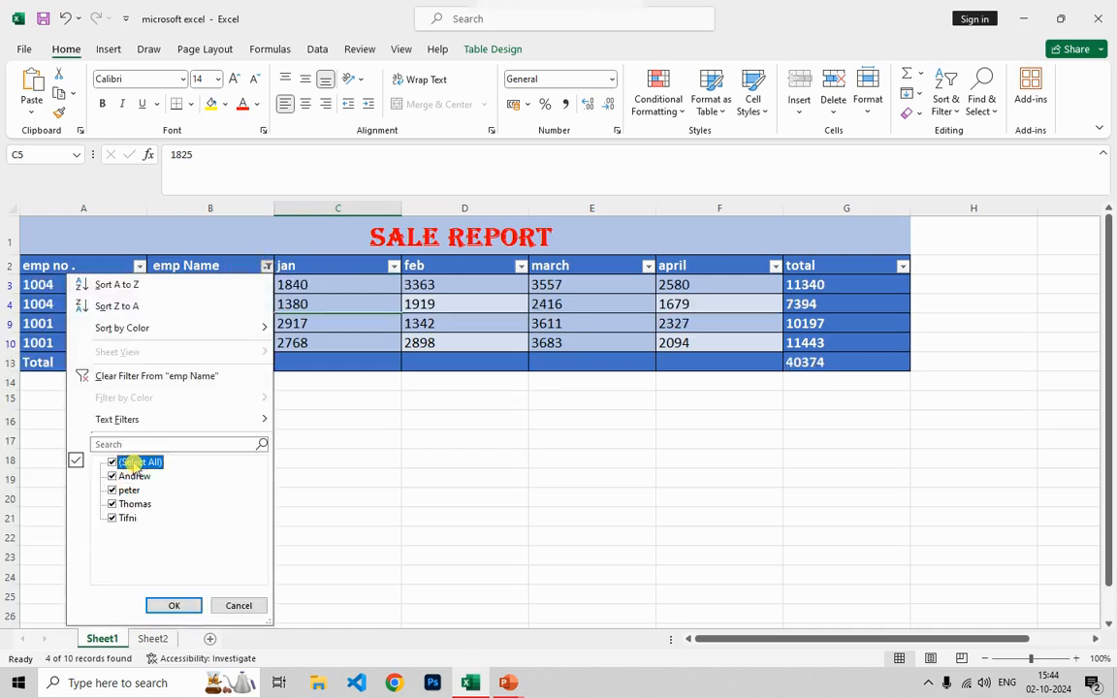
click(174, 605)
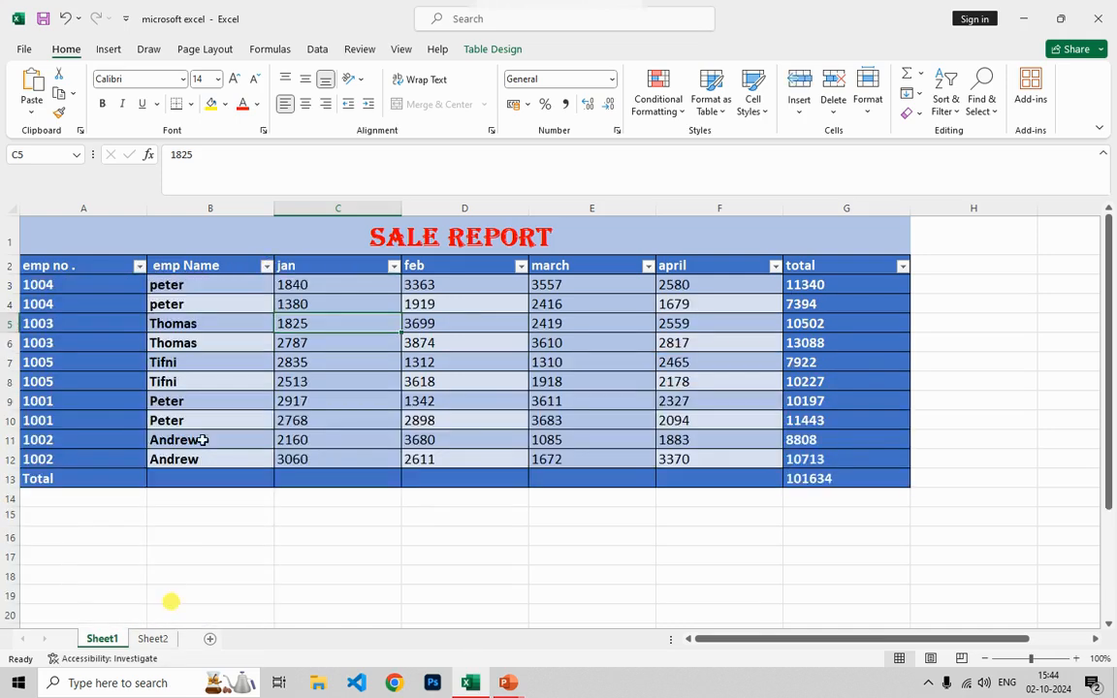
- Sort the table by emp Name from A to Z, and re-sort it from Z to A
click(270, 258)
click(267, 266)
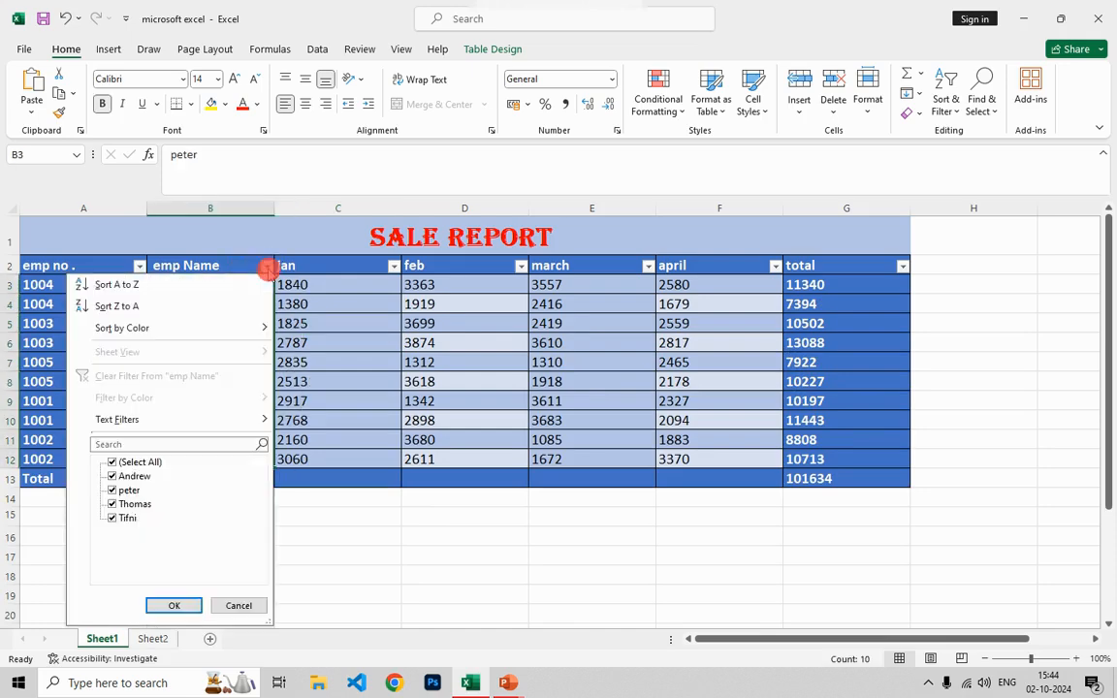
click(197, 272)
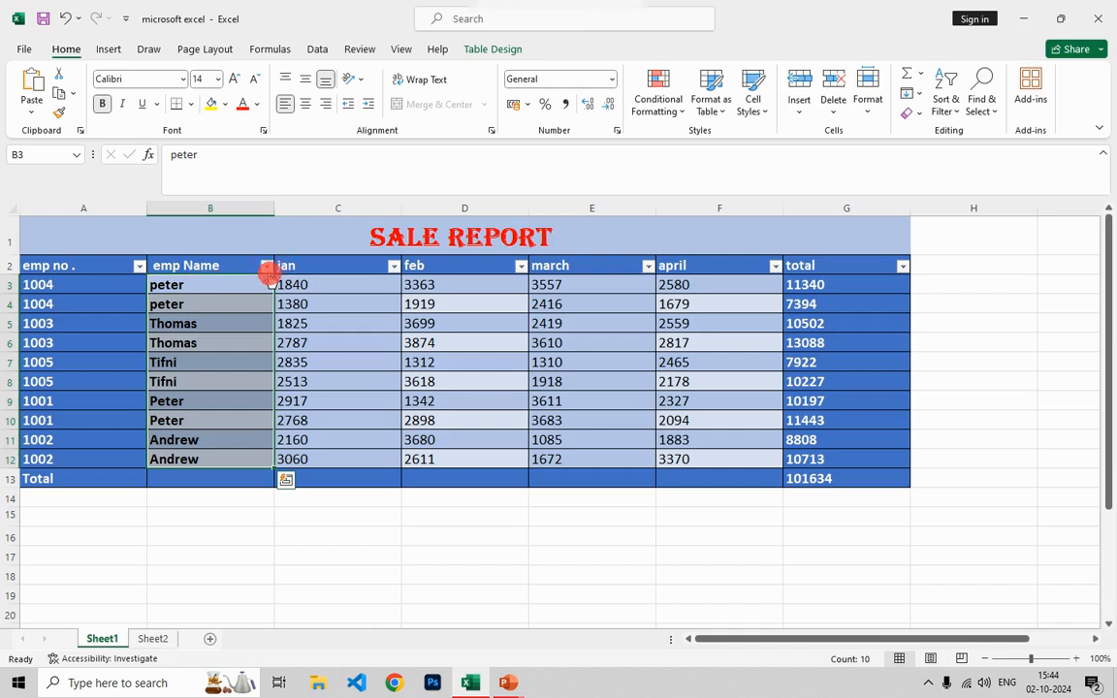
click(267, 266)
click(199, 277)
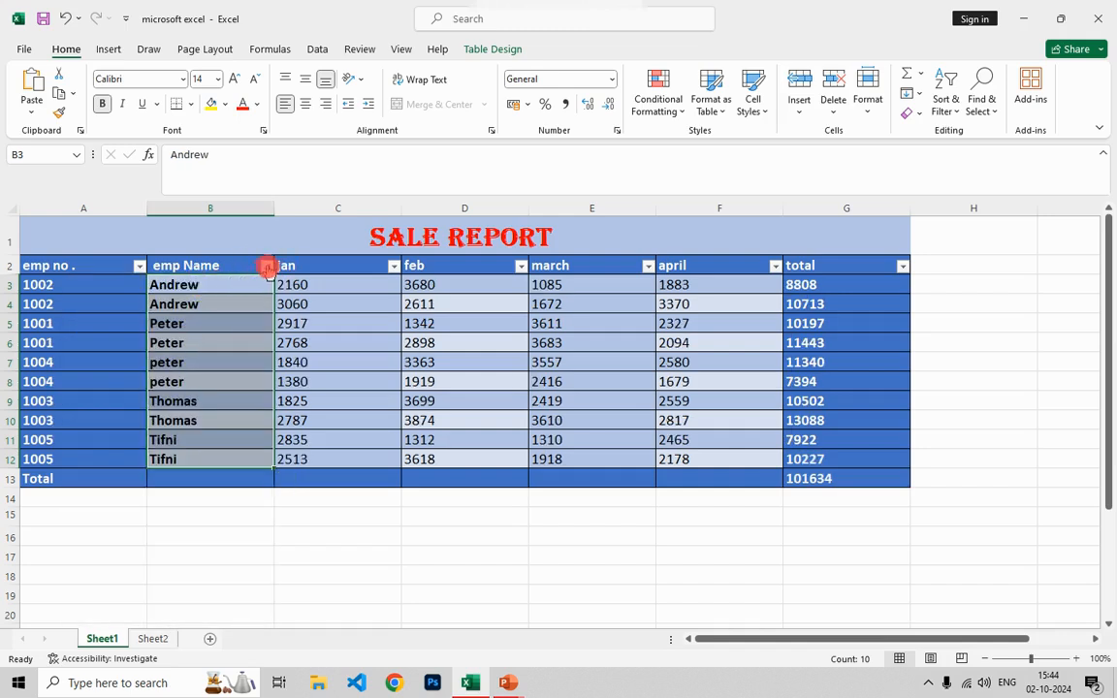
click(266, 265)
click(182, 302)
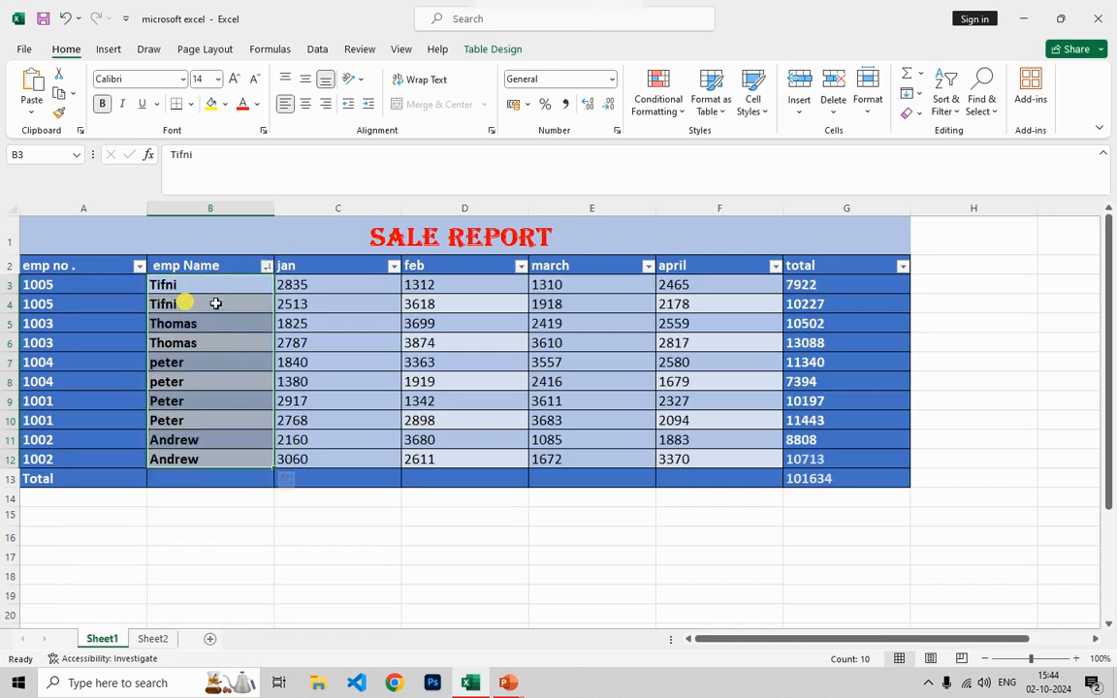
- Set up a custom sort on emp Name by Cell Color with No Cell Color as the order, and dismiss it
click(265, 267)
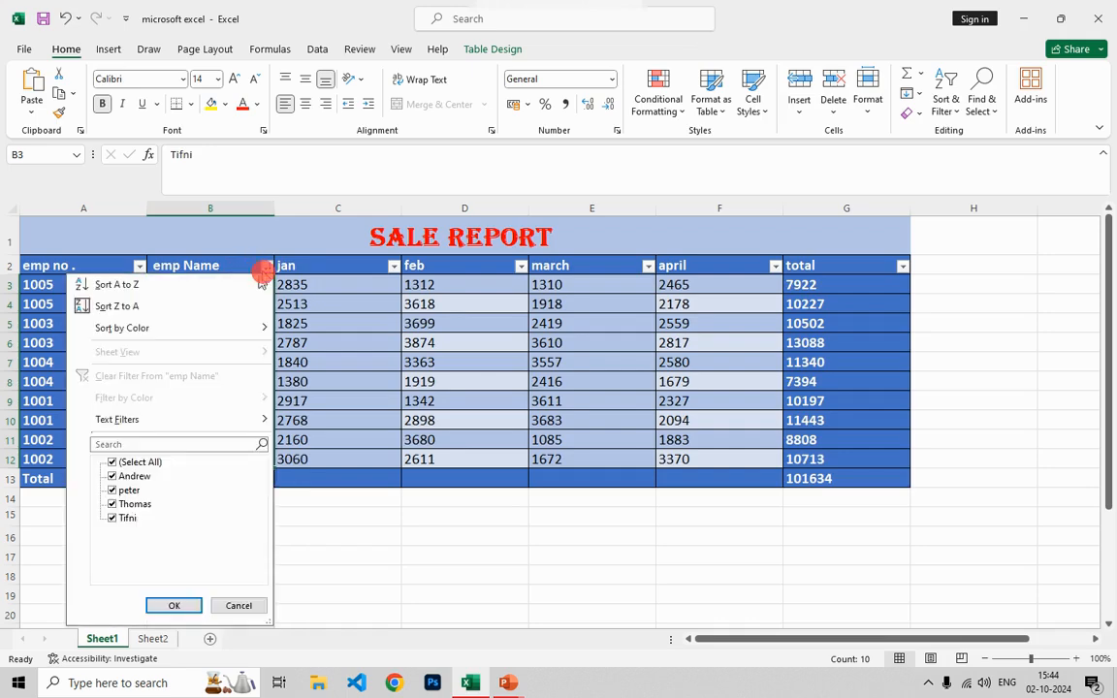
mouse_move(206, 337)
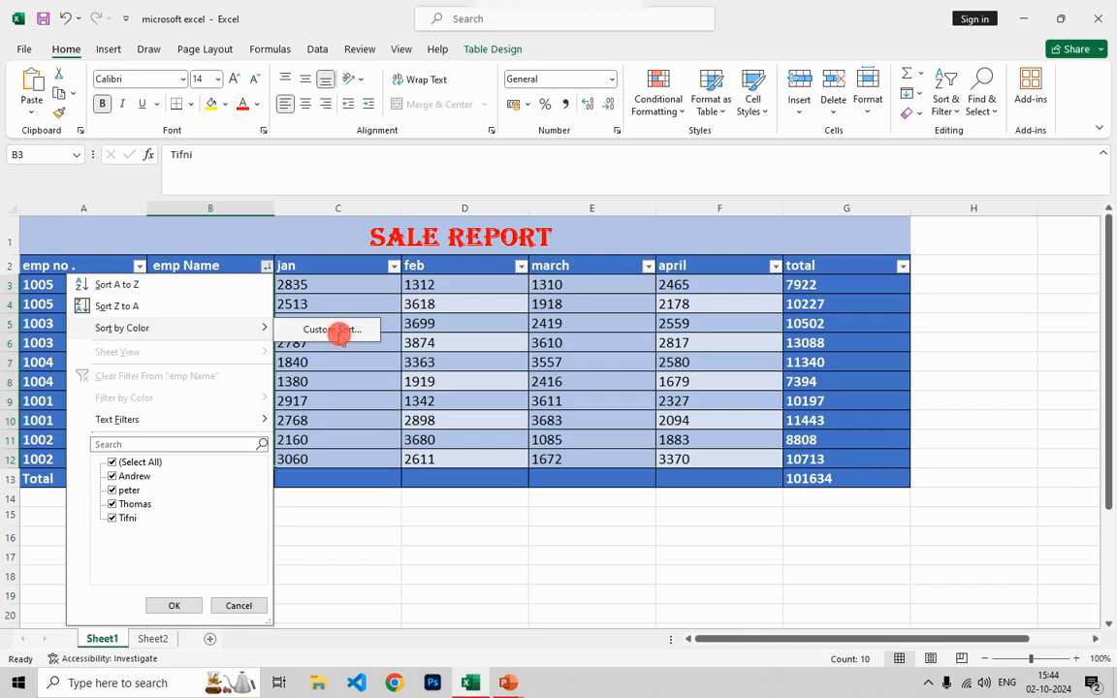
click(303, 329)
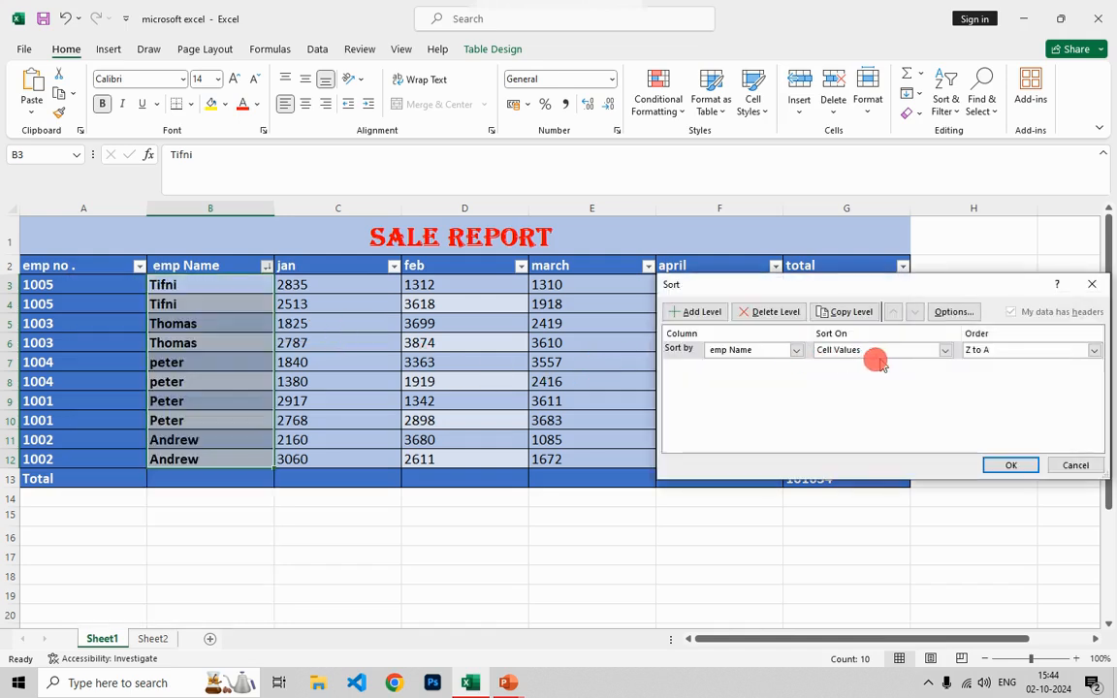
click(796, 350)
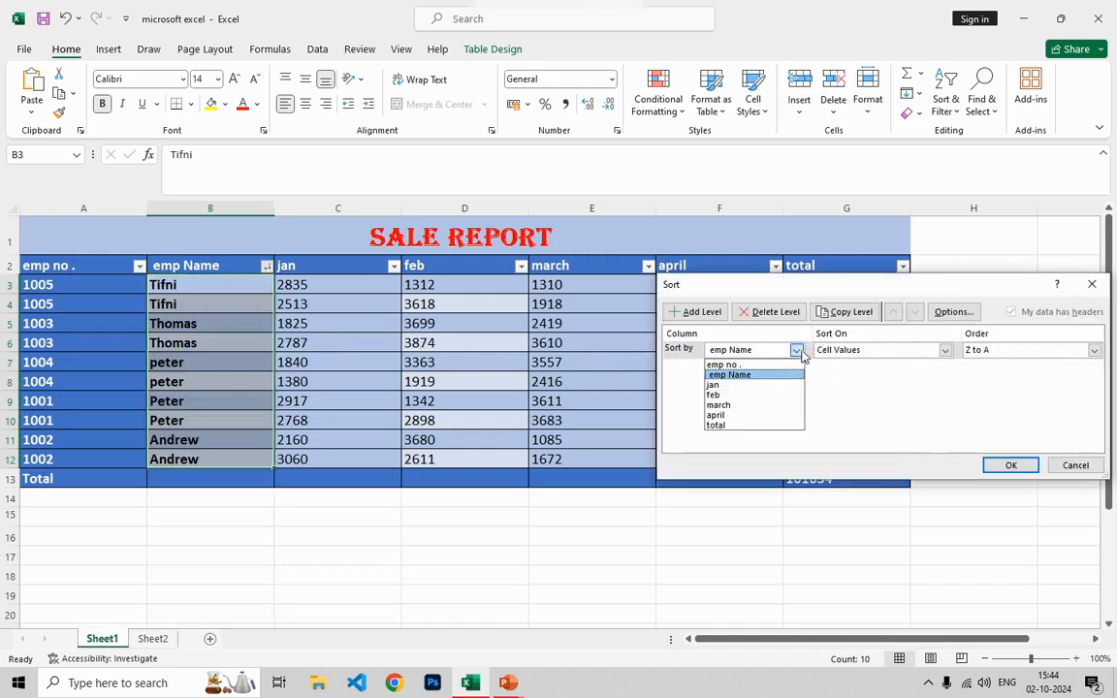
click(770, 377)
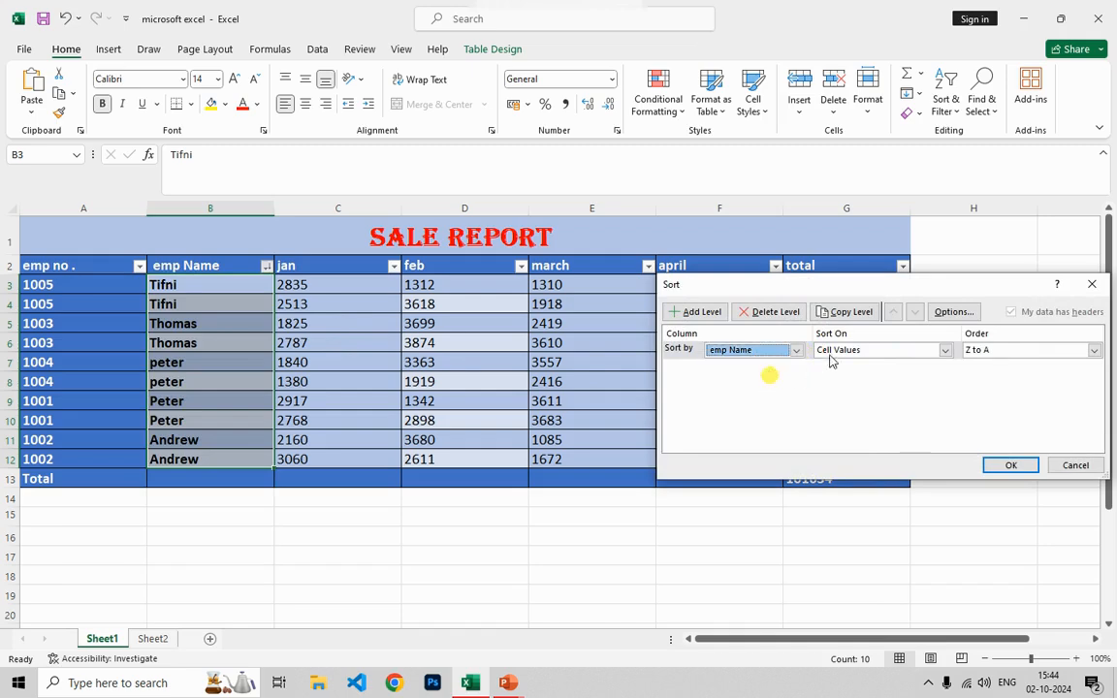
click(944, 350)
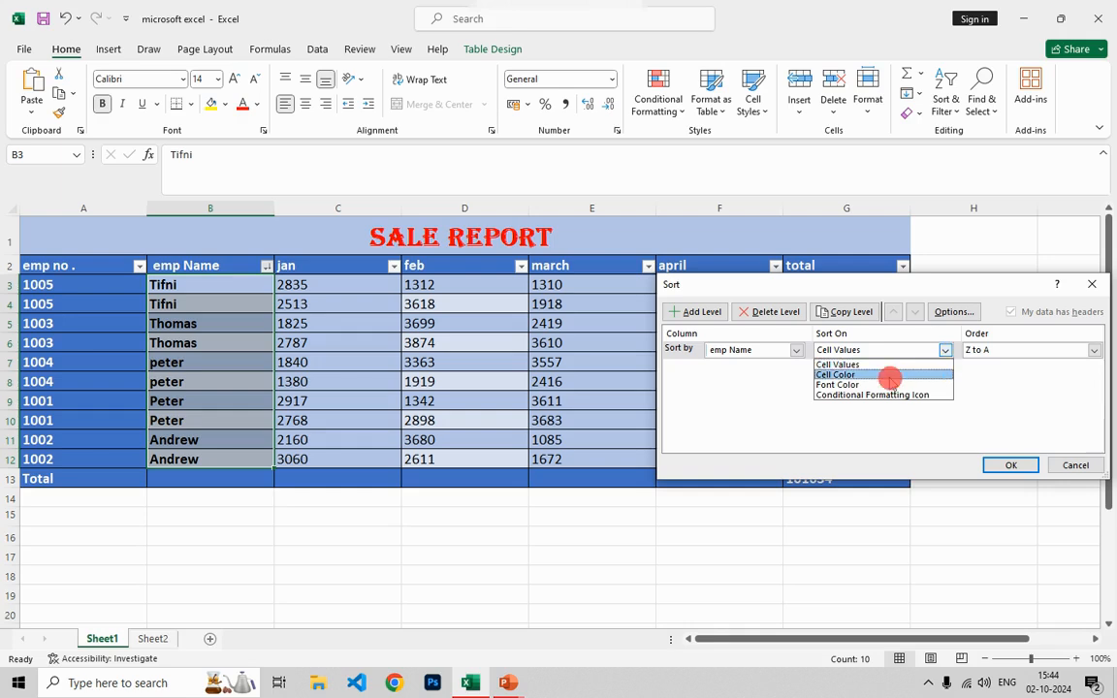
click(878, 375)
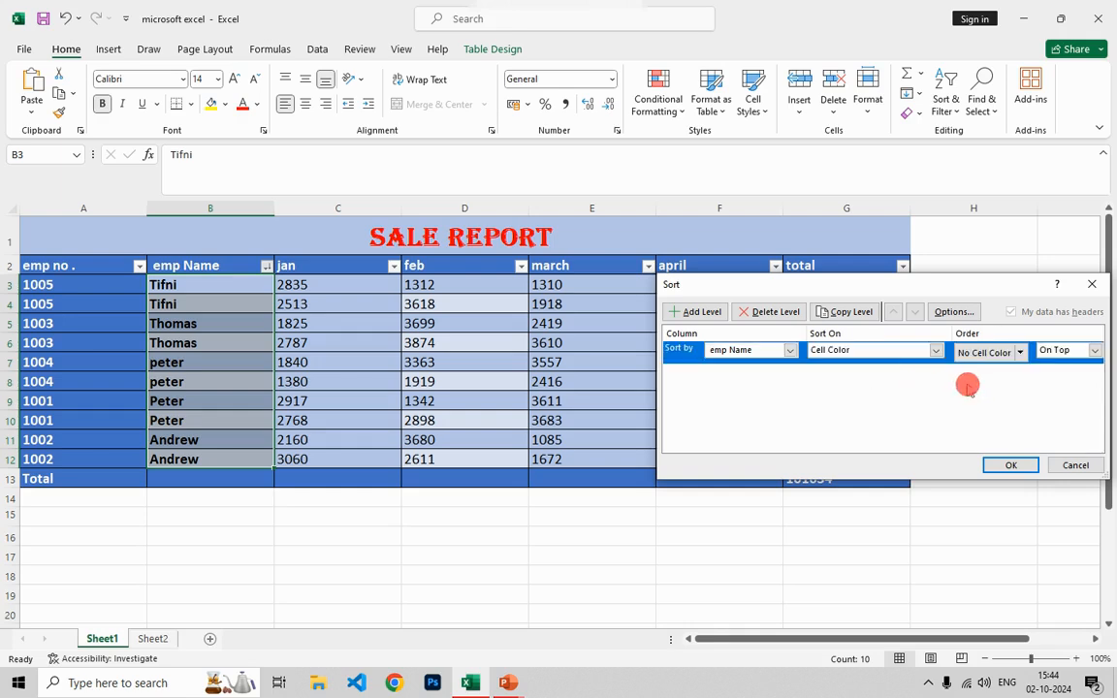
click(1014, 352)
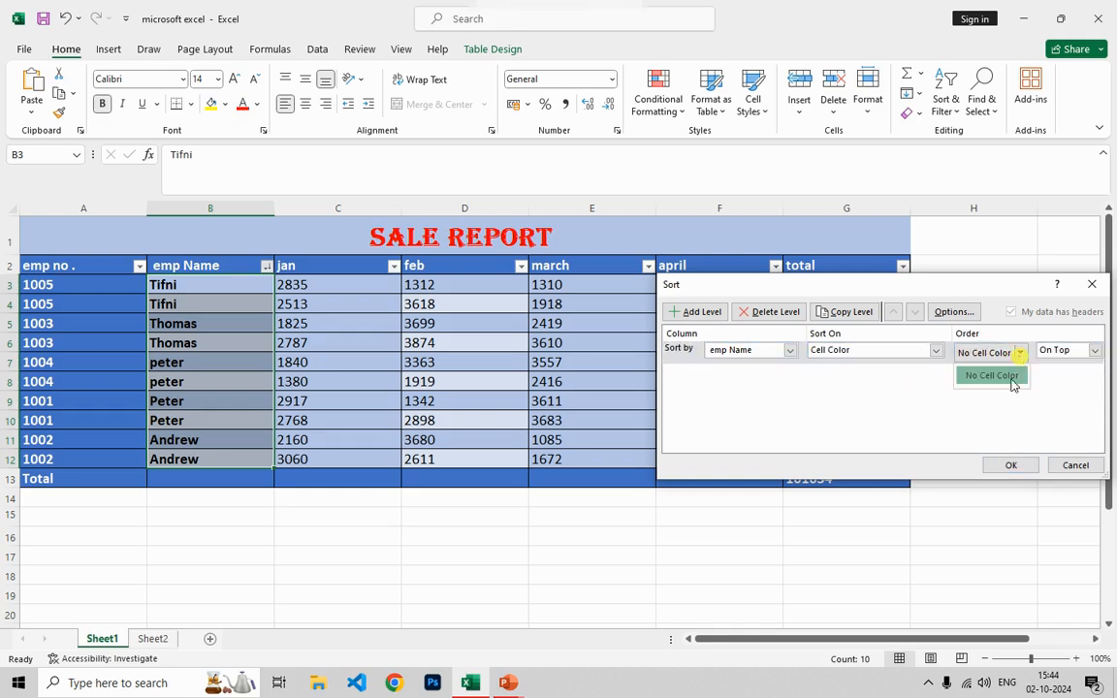
click(1004, 376)
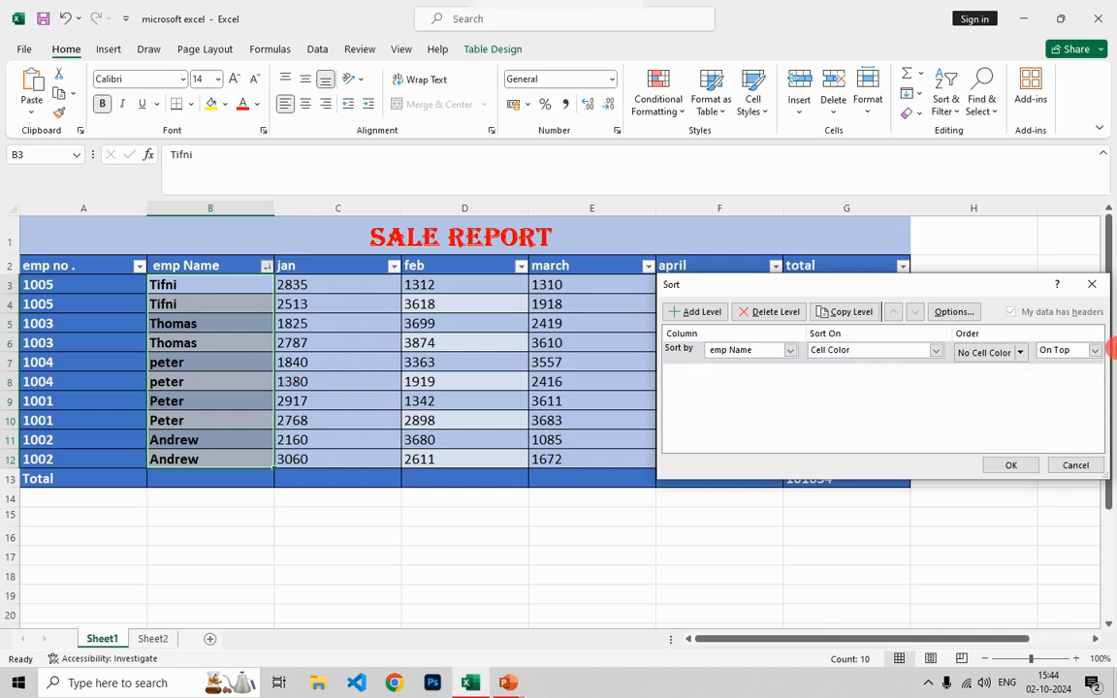
click(1091, 287)
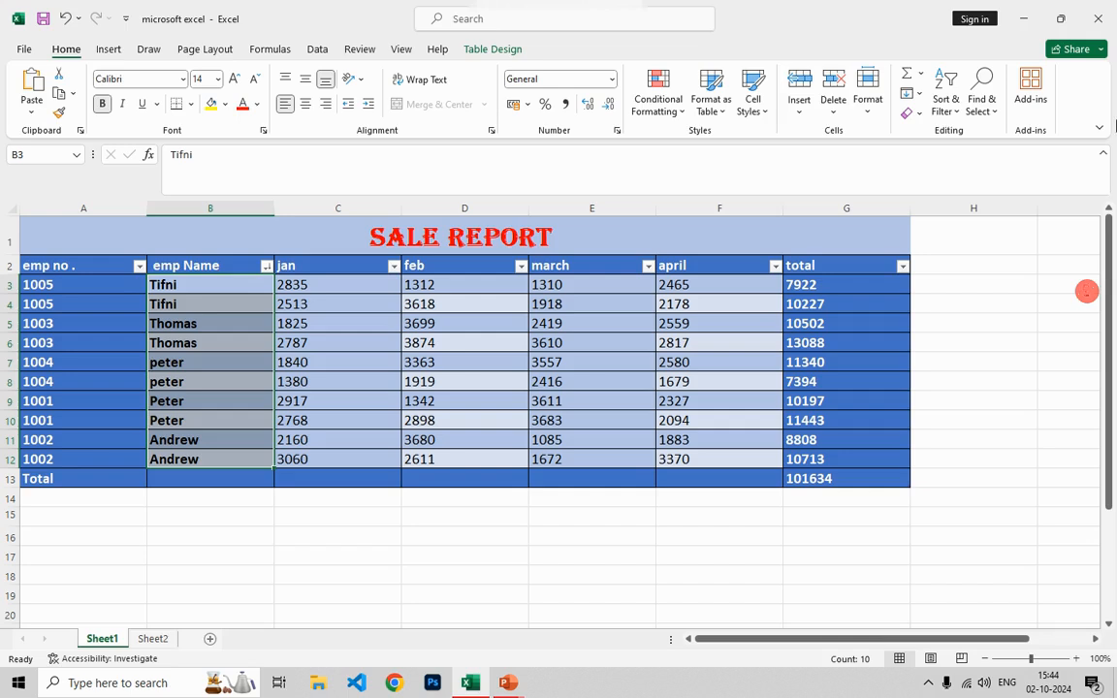
click(447, 418)
click(248, 291)
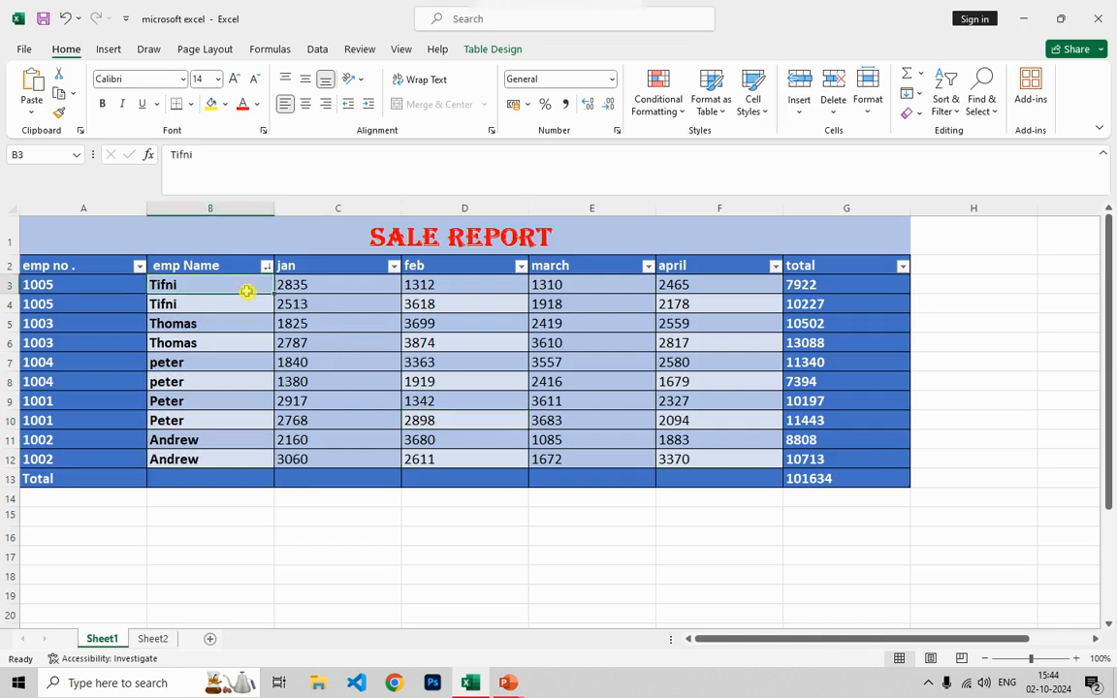
click(660, 105)
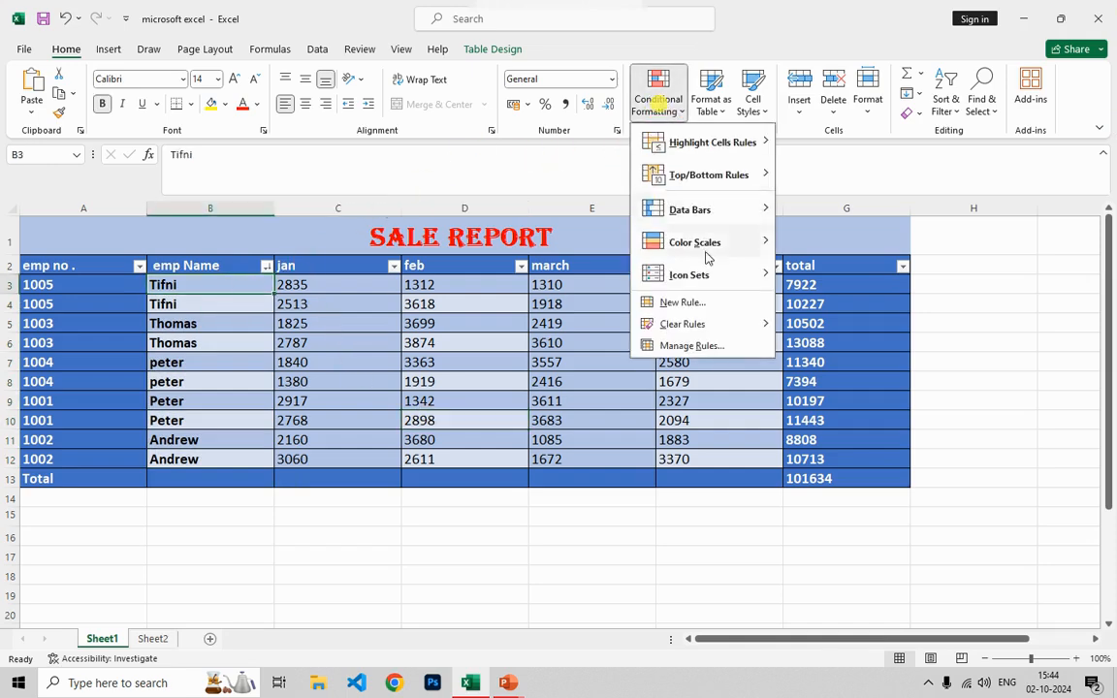
mouse_move(718, 143)
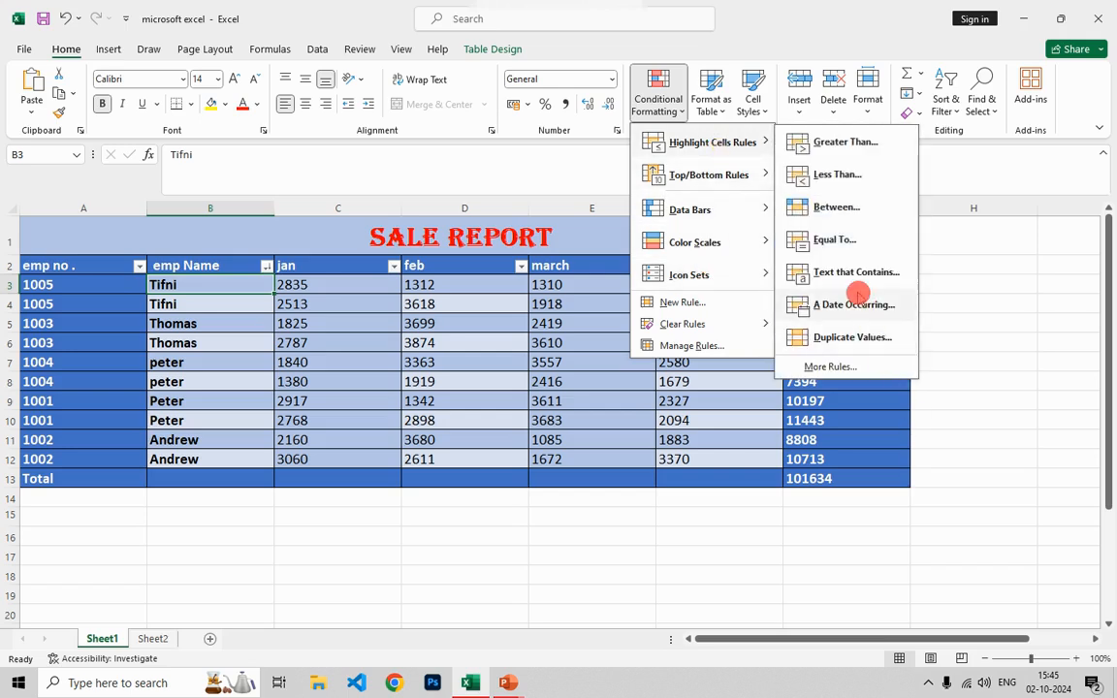
click(853, 273)
click(793, 397)
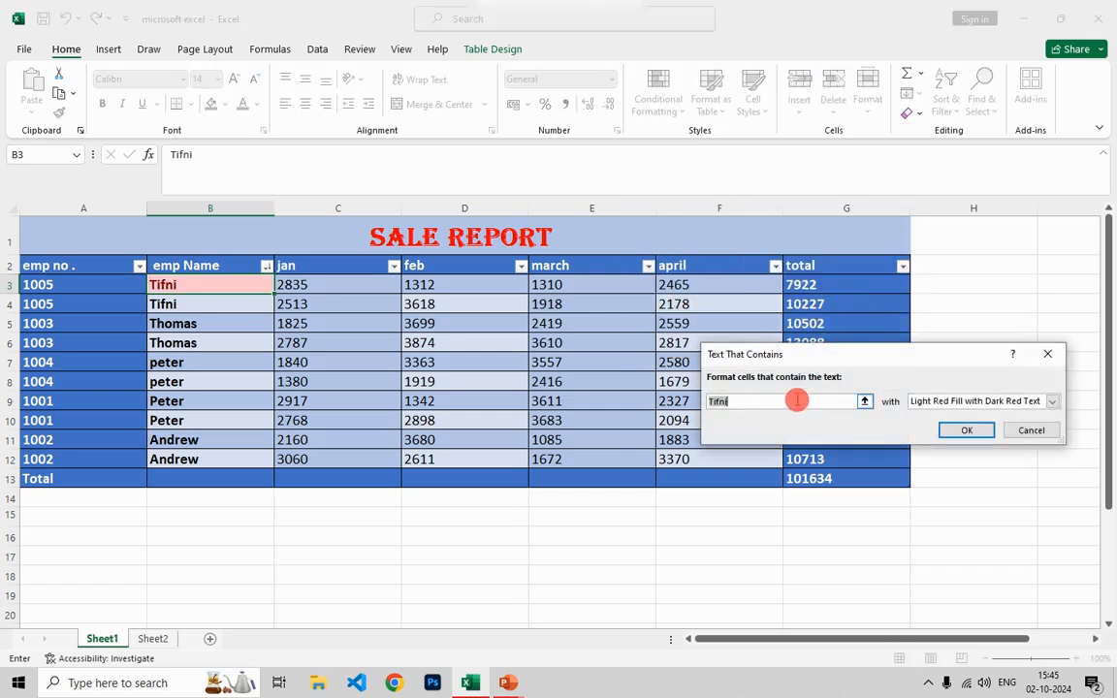
click(1047, 354)
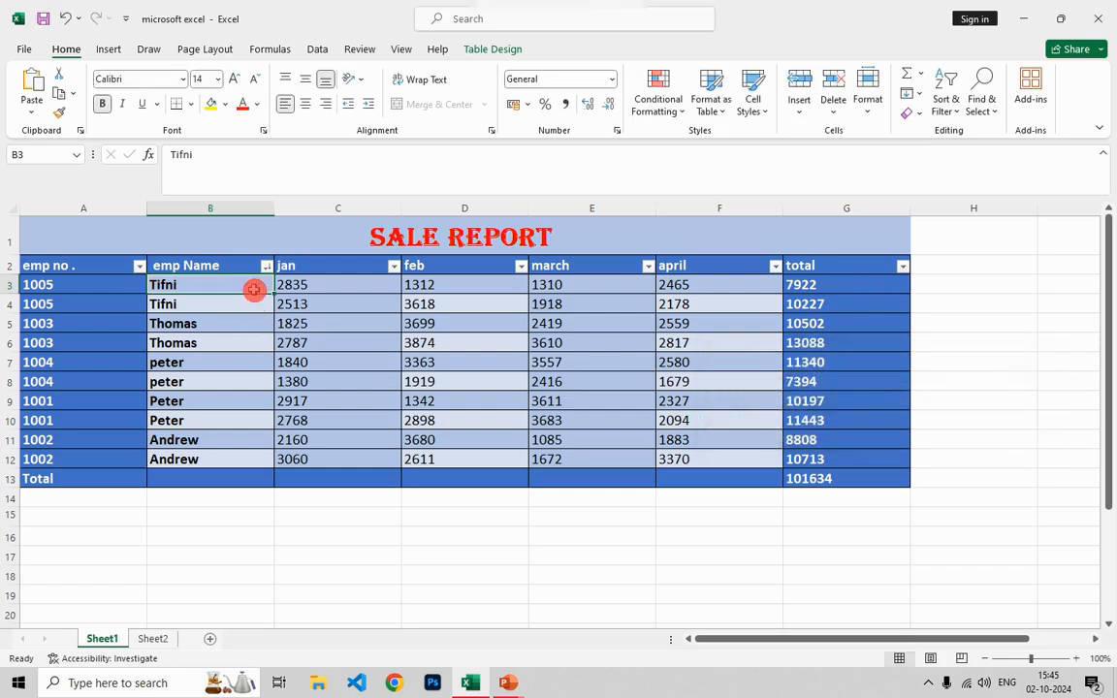
- Highlight emp Name cells containing the first listed employee's name, using Light Red Fill with Dark Red Text conditional formatting
drag(252, 288, 225, 458)
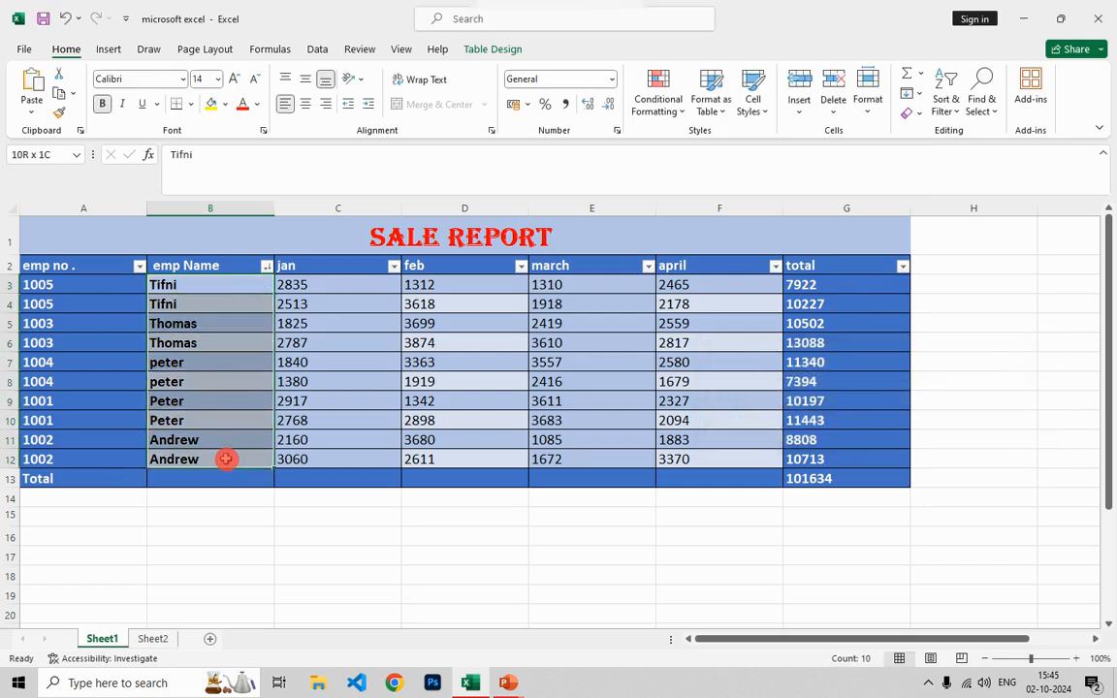
click(659, 97)
mouse_move(739, 150)
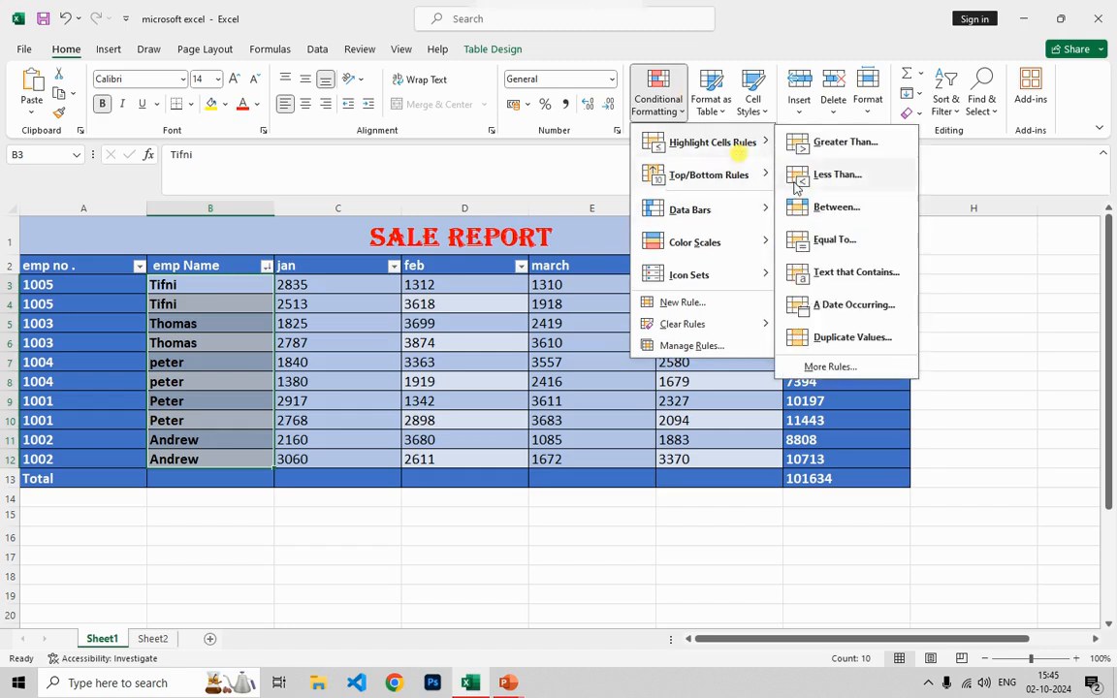
click(844, 271)
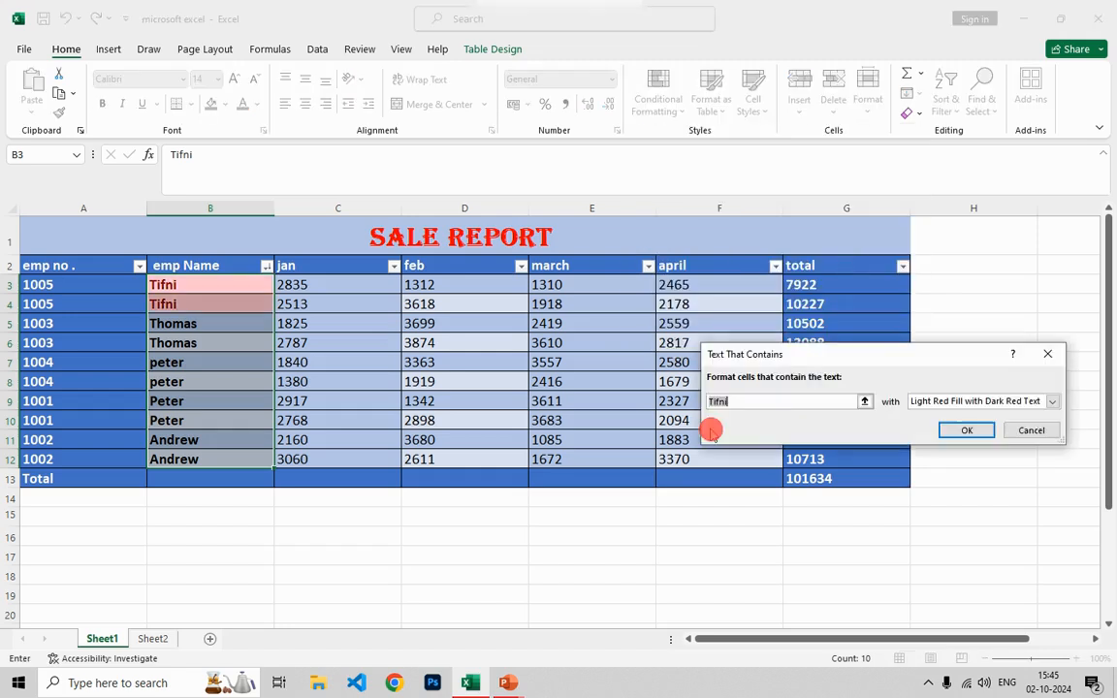
click(967, 430)
click(364, 369)
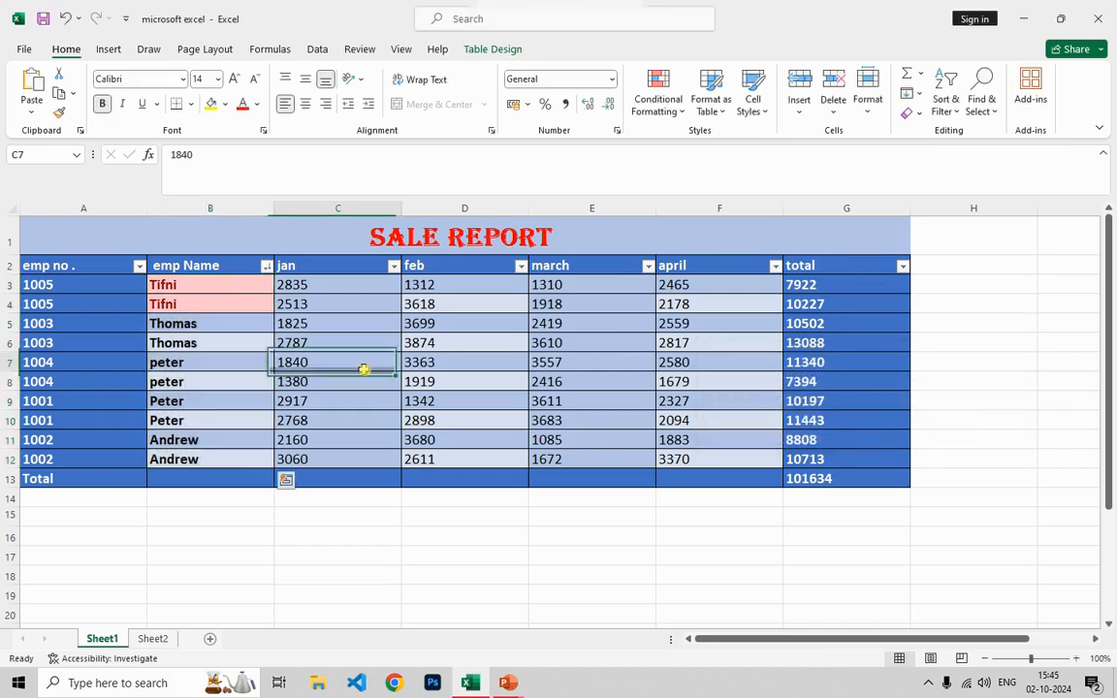
click(658, 97)
click(529, 360)
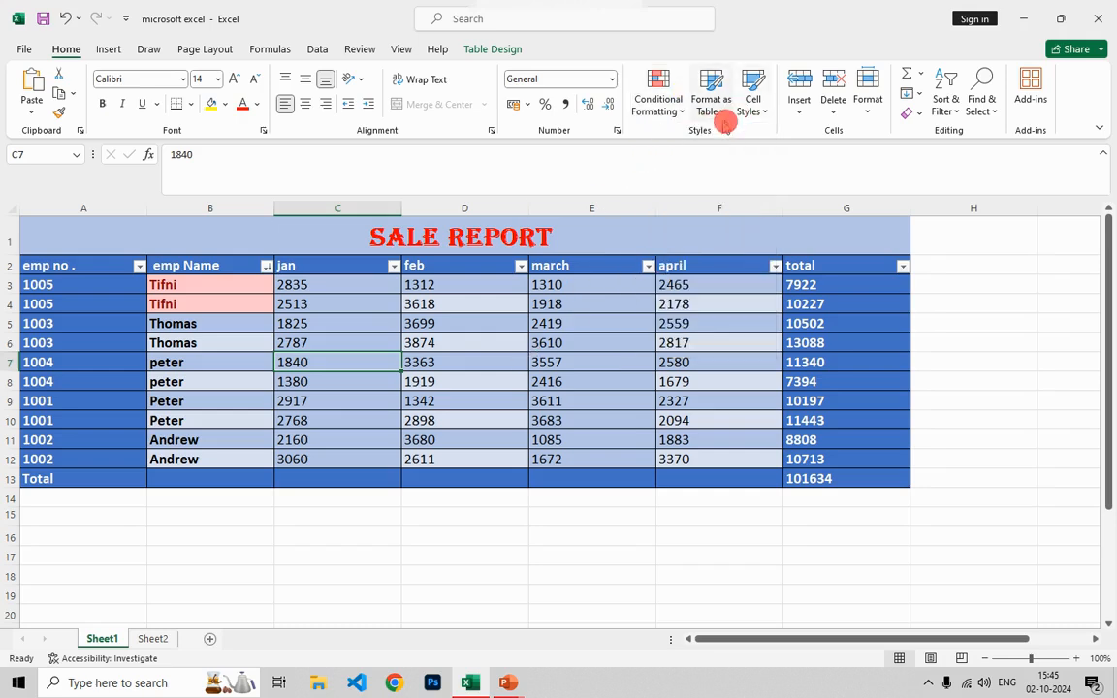
- Sort the table by the light red cell color in the emp Name column
click(579, 421)
click(467, 49)
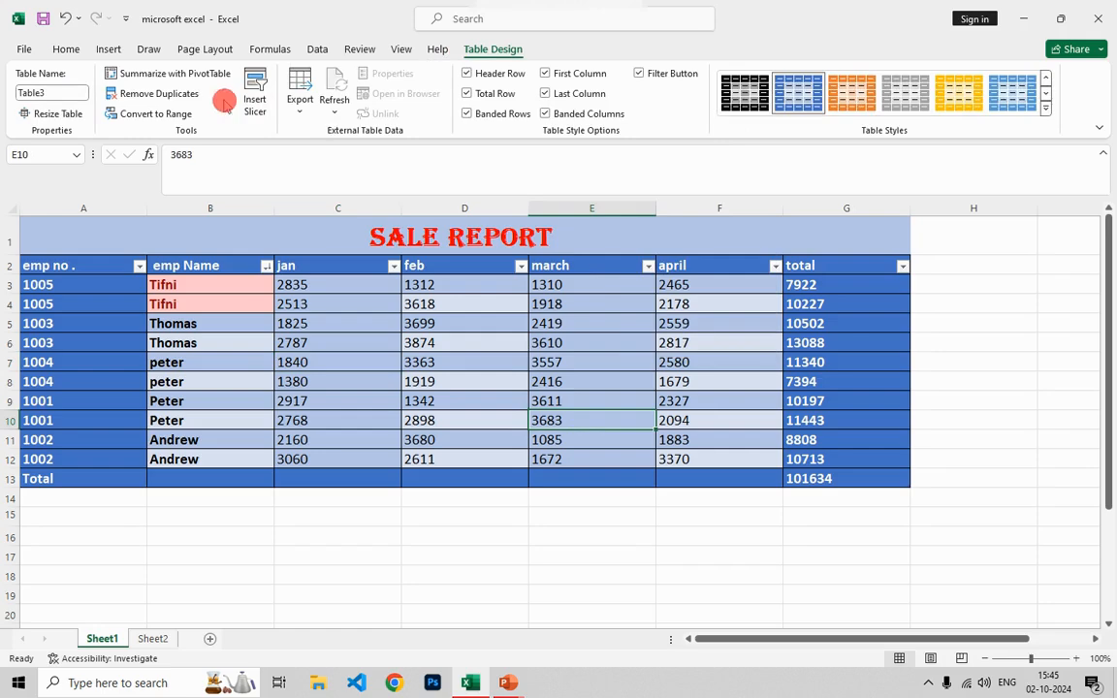
click(266, 267)
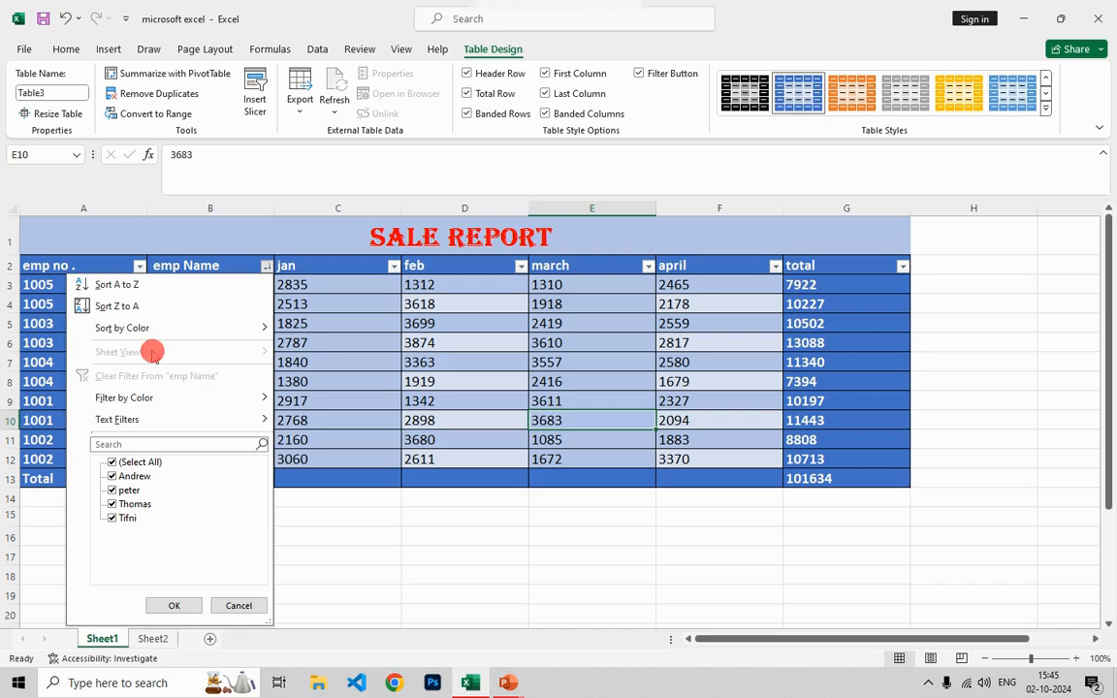
mouse_move(150, 327)
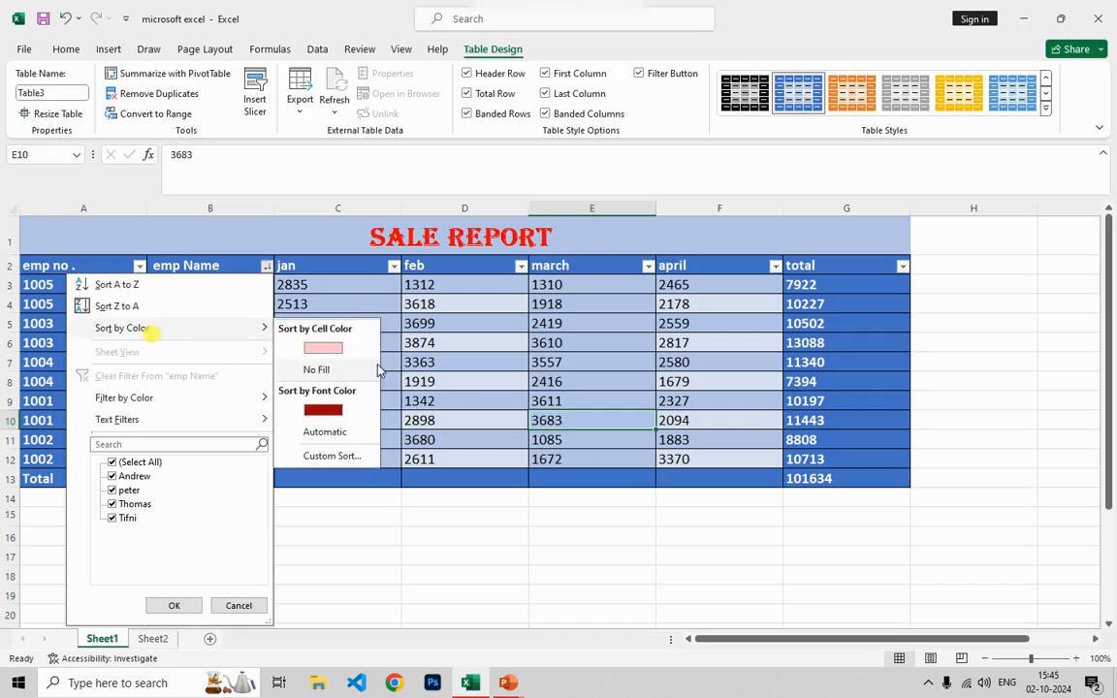
click(323, 349)
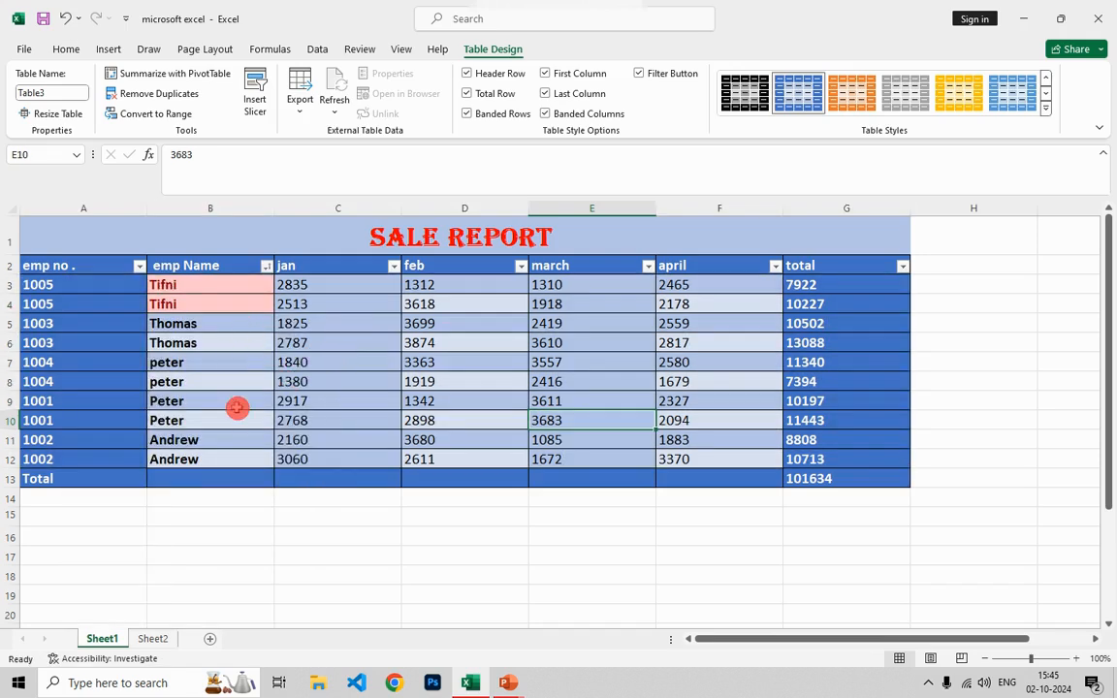
click(325, 323)
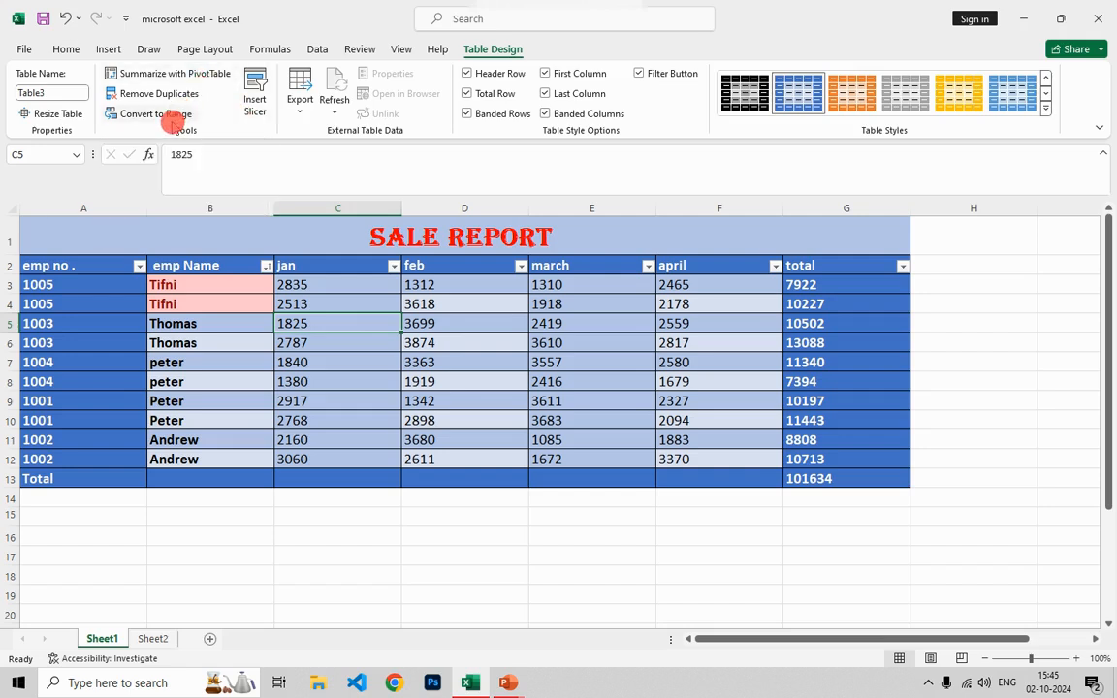
click(266, 267)
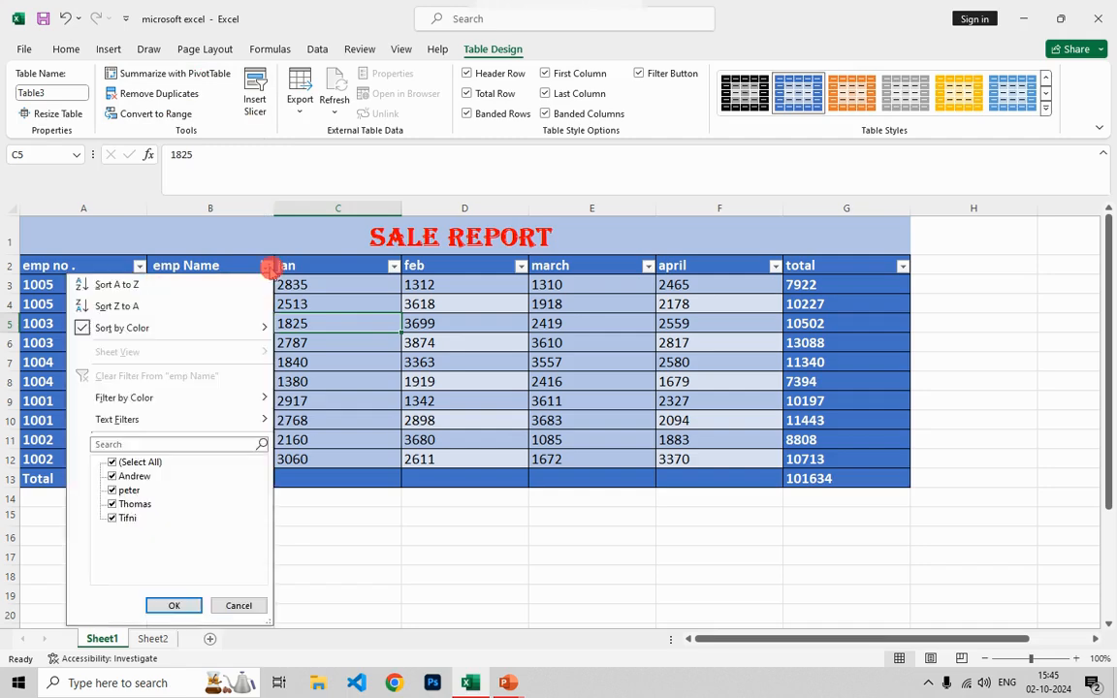
click(362, 411)
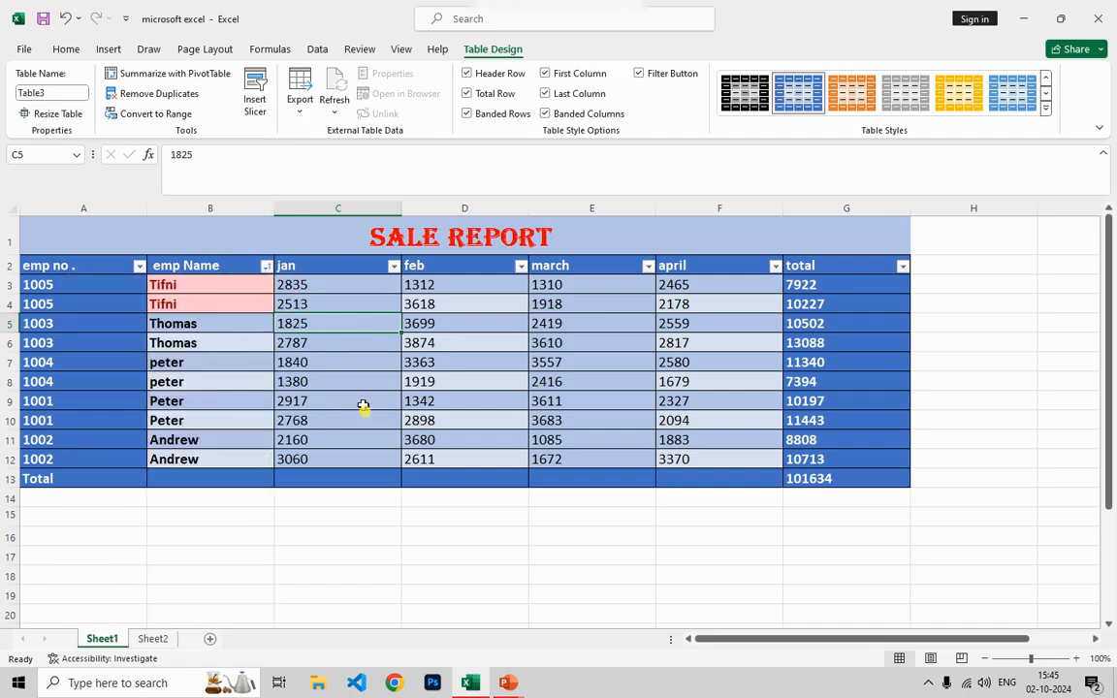
click(393, 266)
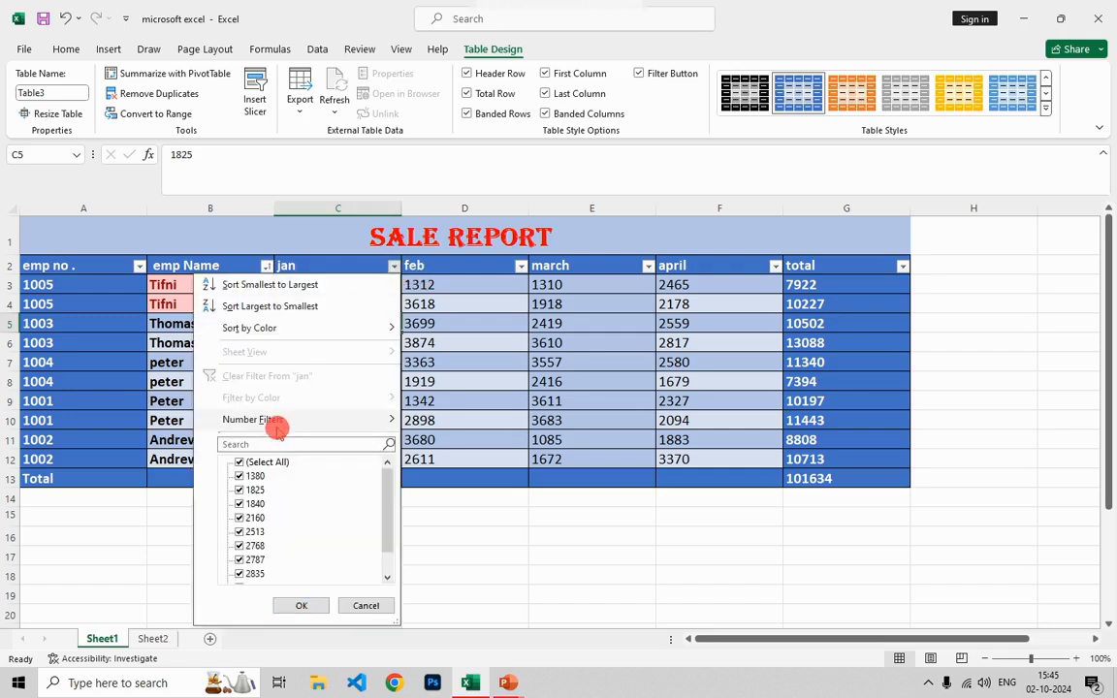
mouse_move(278, 429)
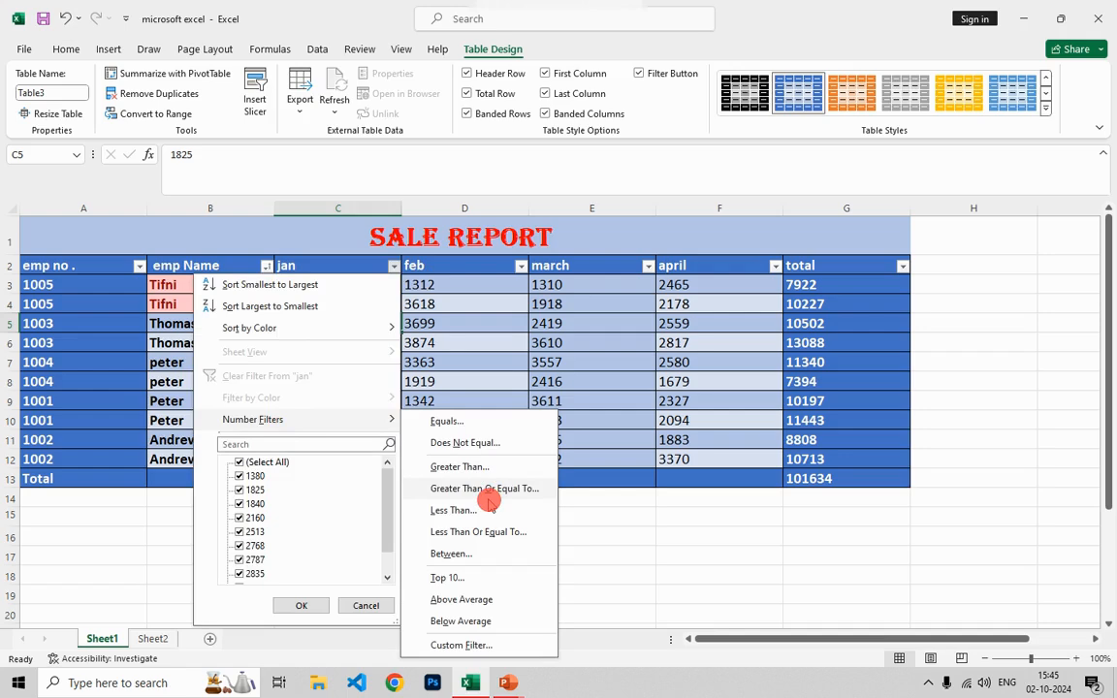
click(456, 531)
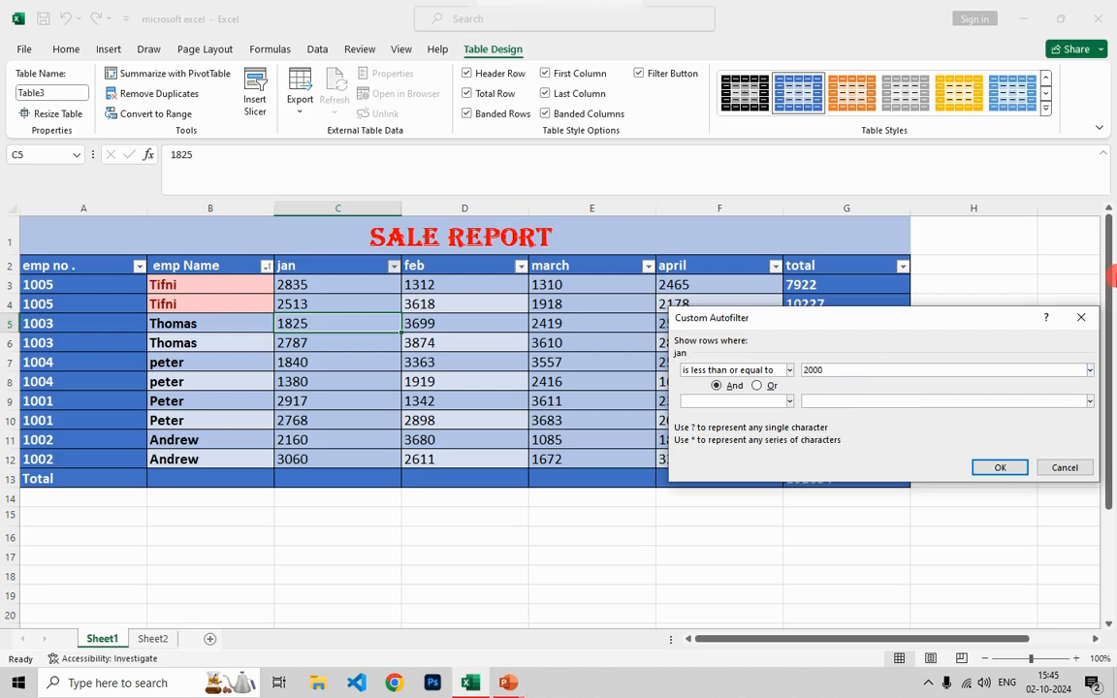
click(1080, 317)
click(675, 363)
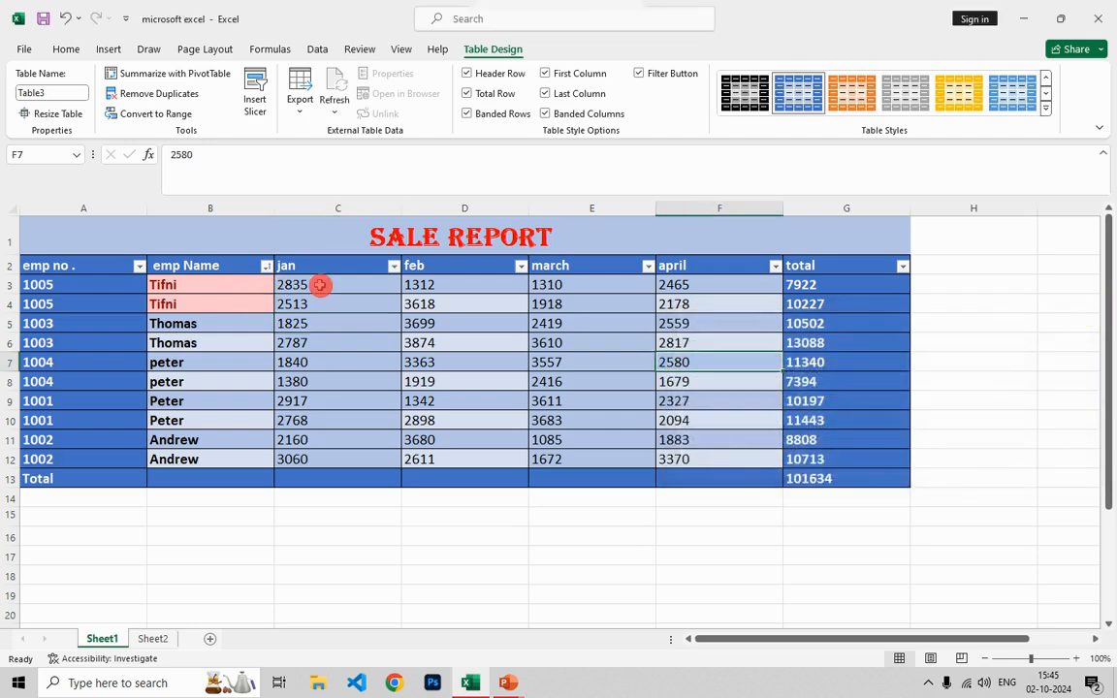
- Apply a number filter to the jan column to show only rows with values less than 2000
drag(319, 285, 332, 461)
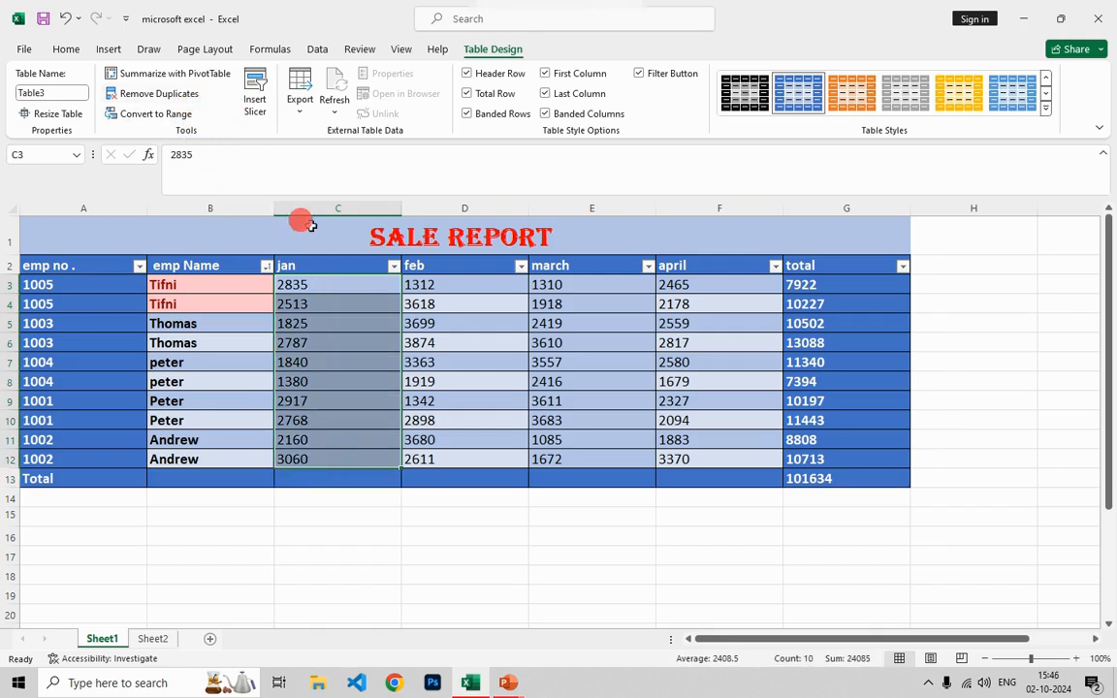
click(393, 266)
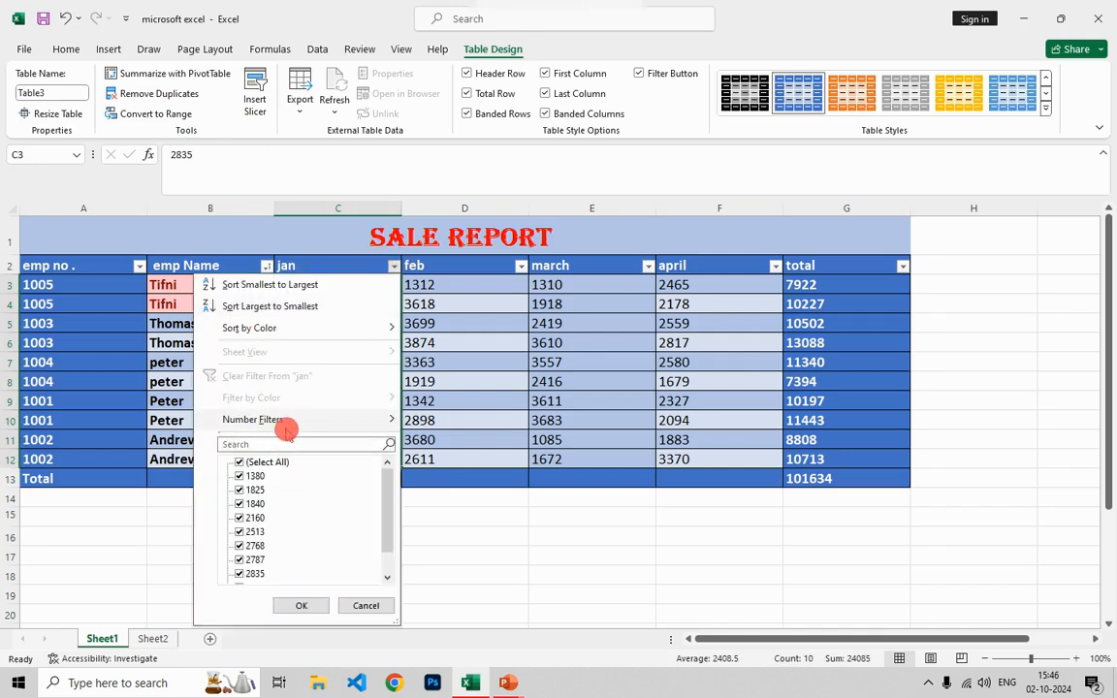
mouse_move(333, 428)
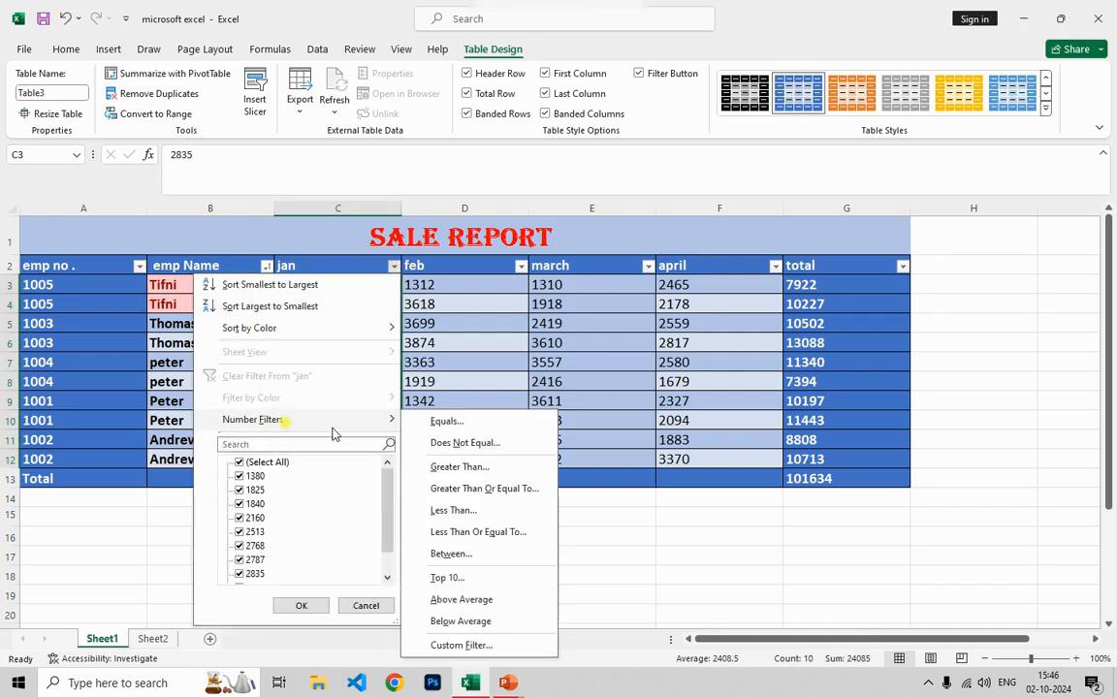
click(456, 510)
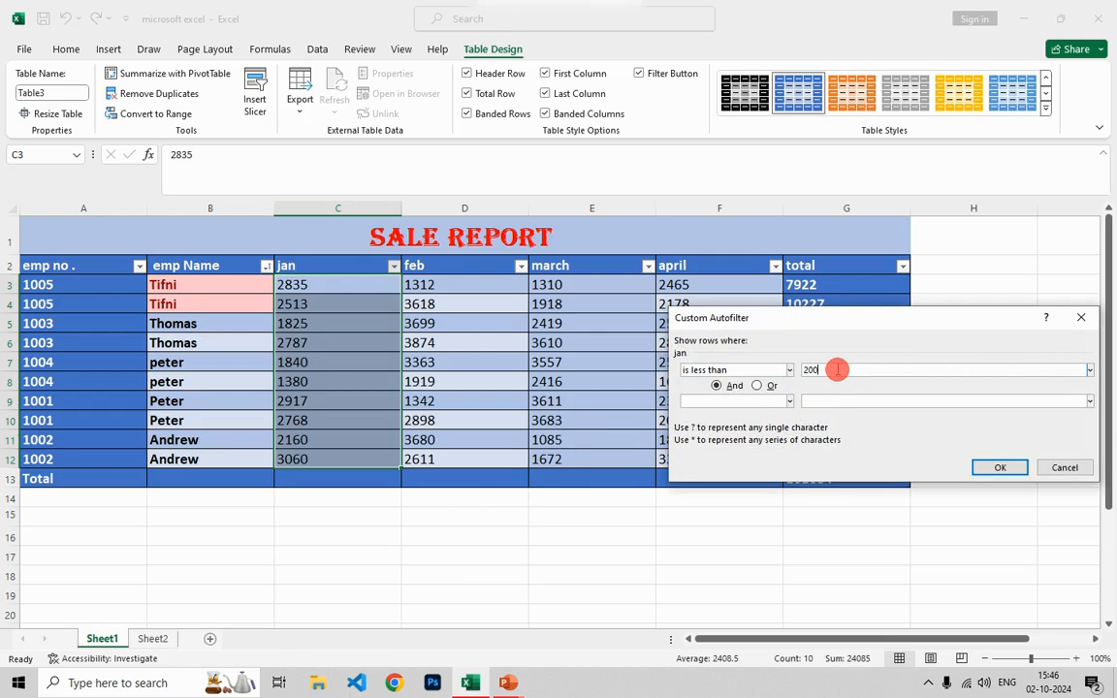
click(1001, 468)
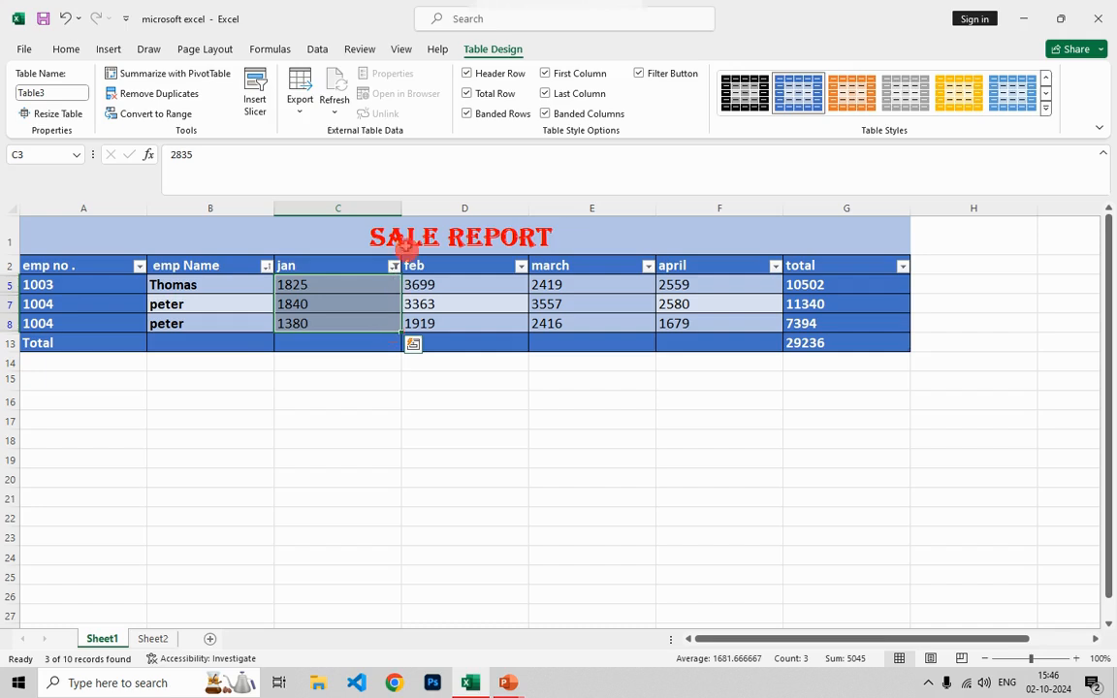
- Clear the number filter from the jan column to restore all table rows
click(396, 267)
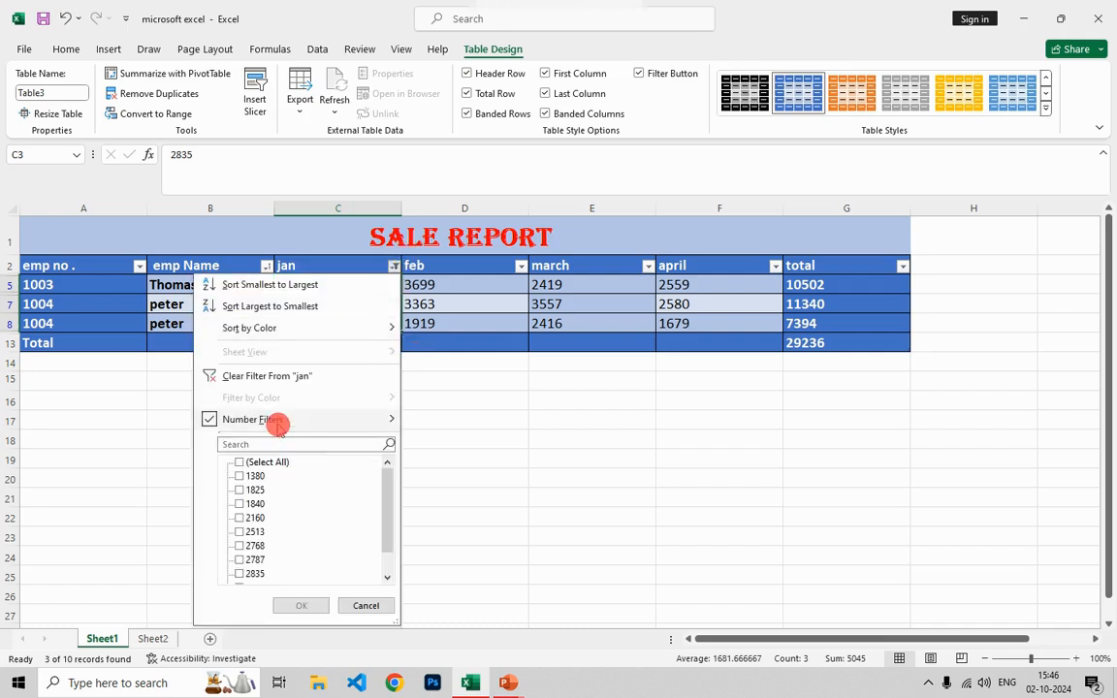
mouse_move(279, 423)
click(452, 425)
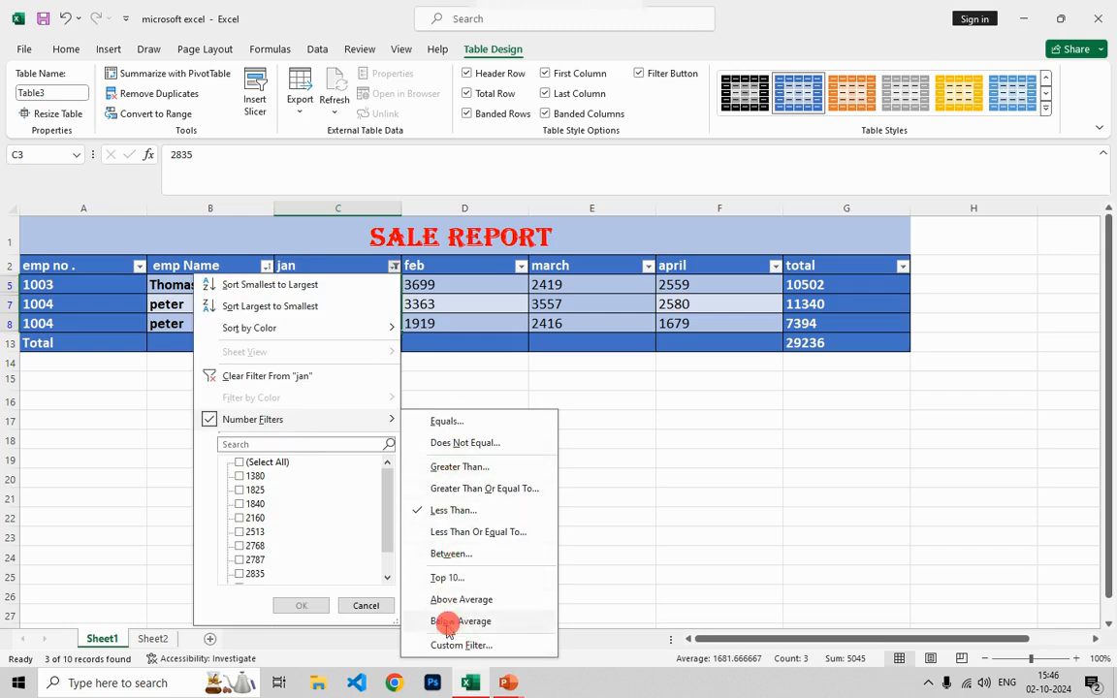
click(206, 424)
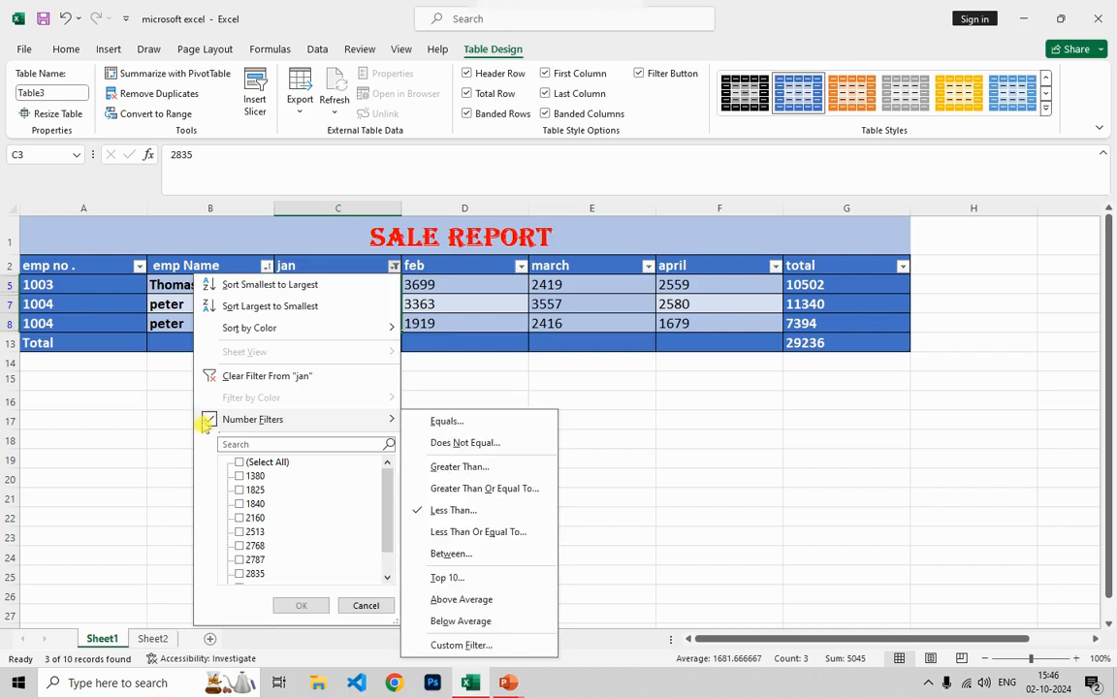
click(413, 396)
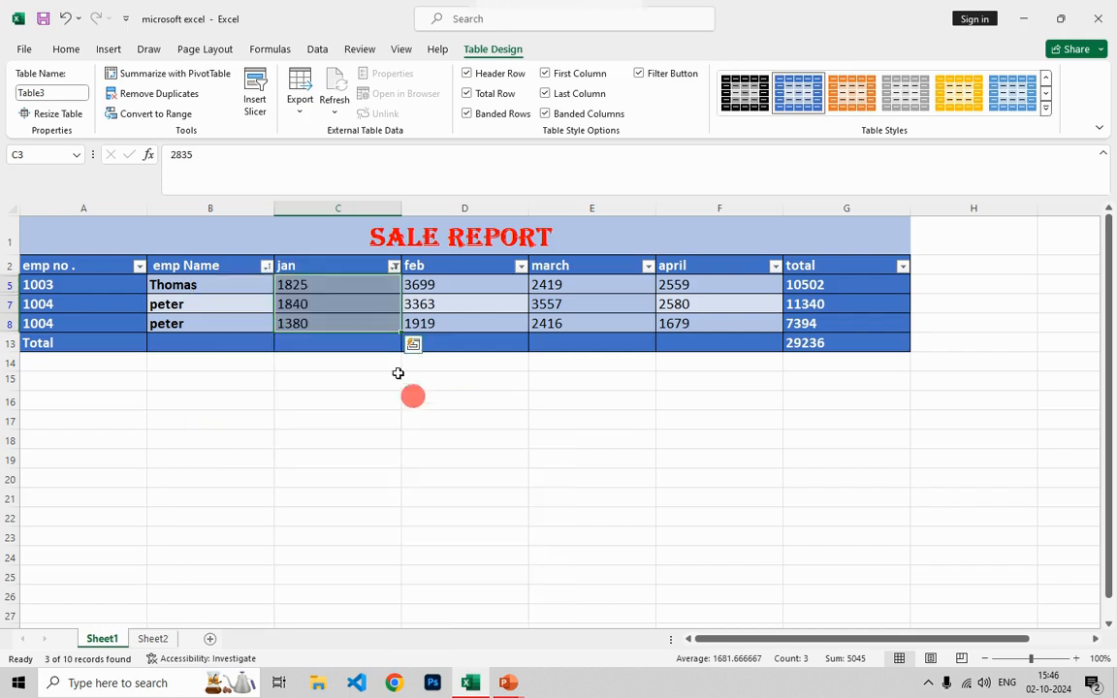
click(394, 265)
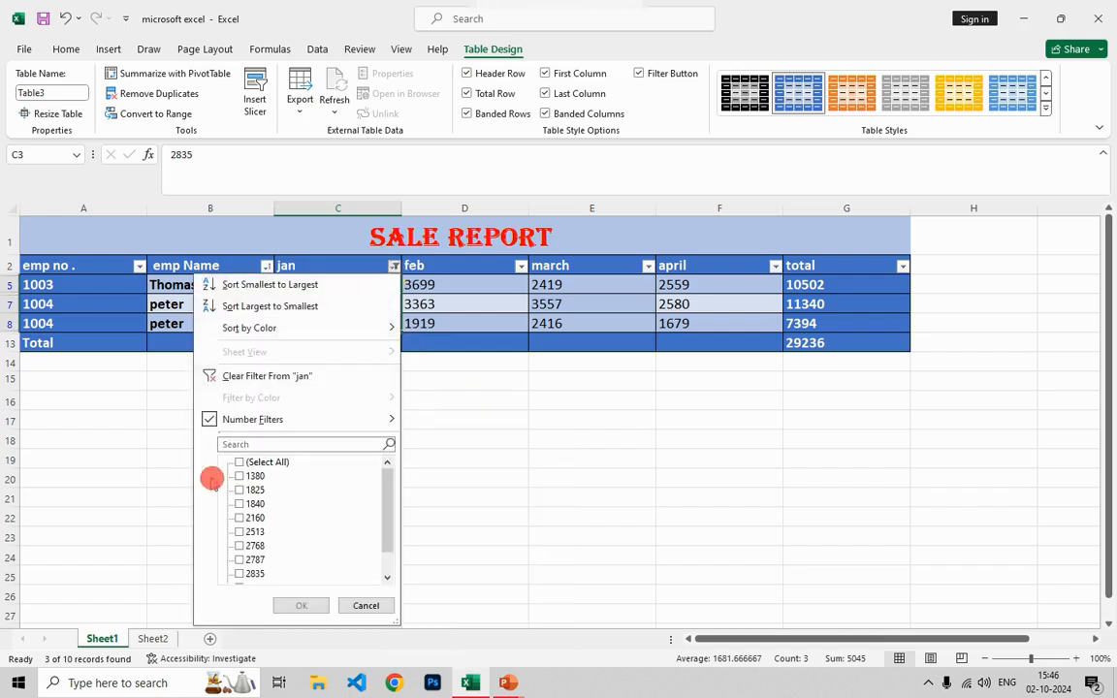
click(212, 419)
click(289, 375)
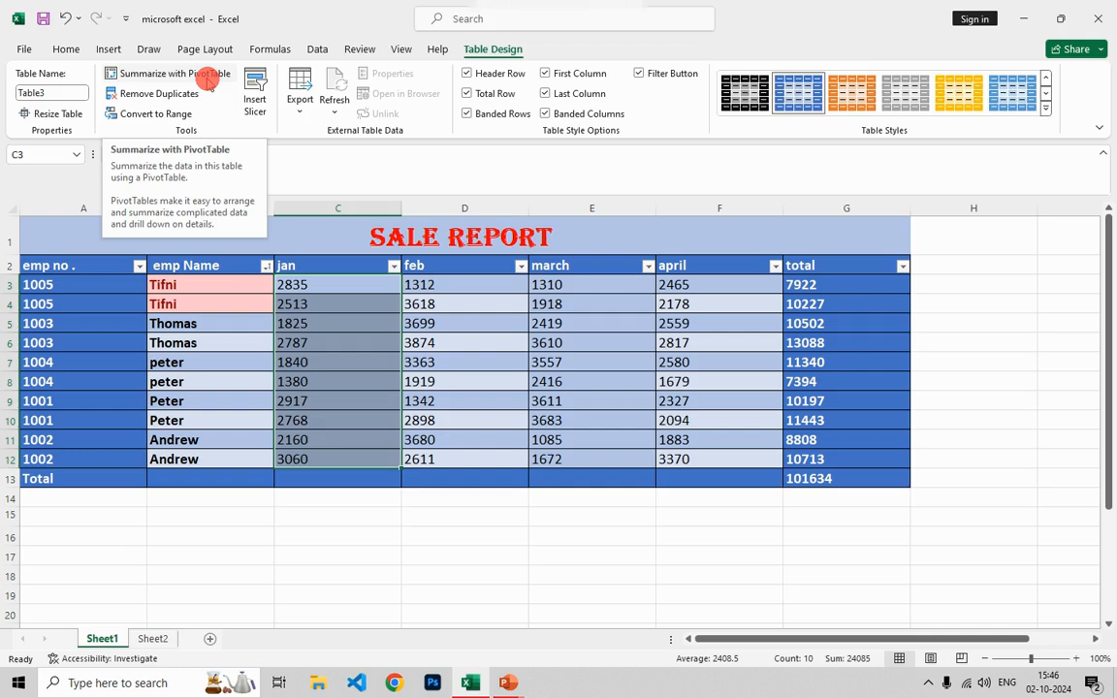
click(307, 114)
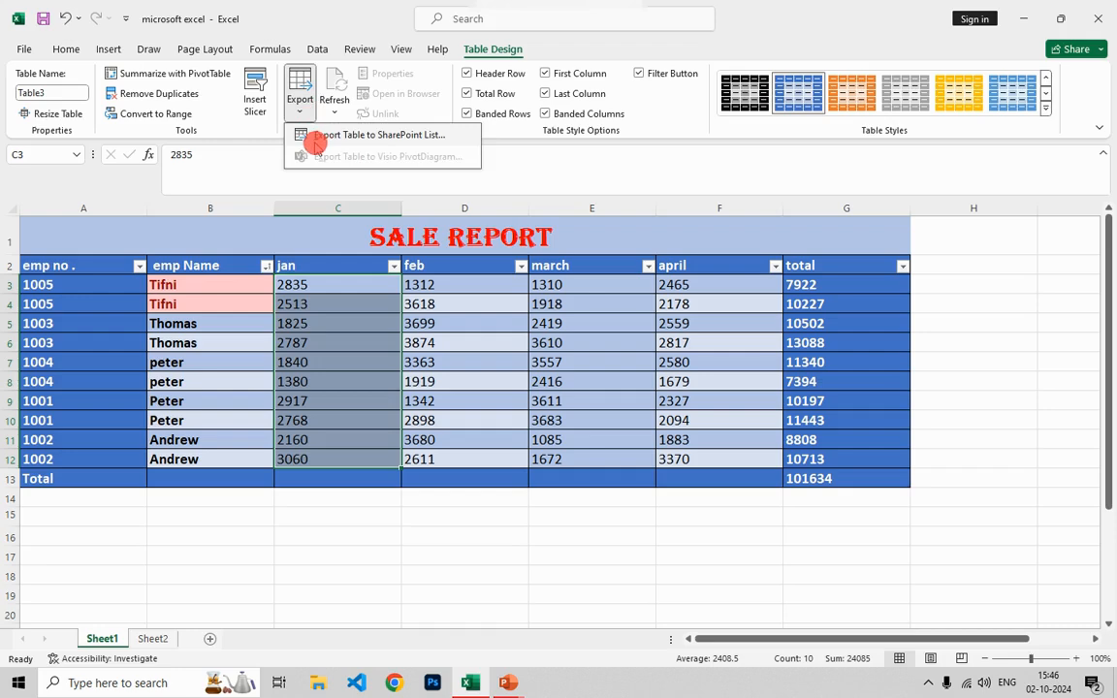
click(222, 249)
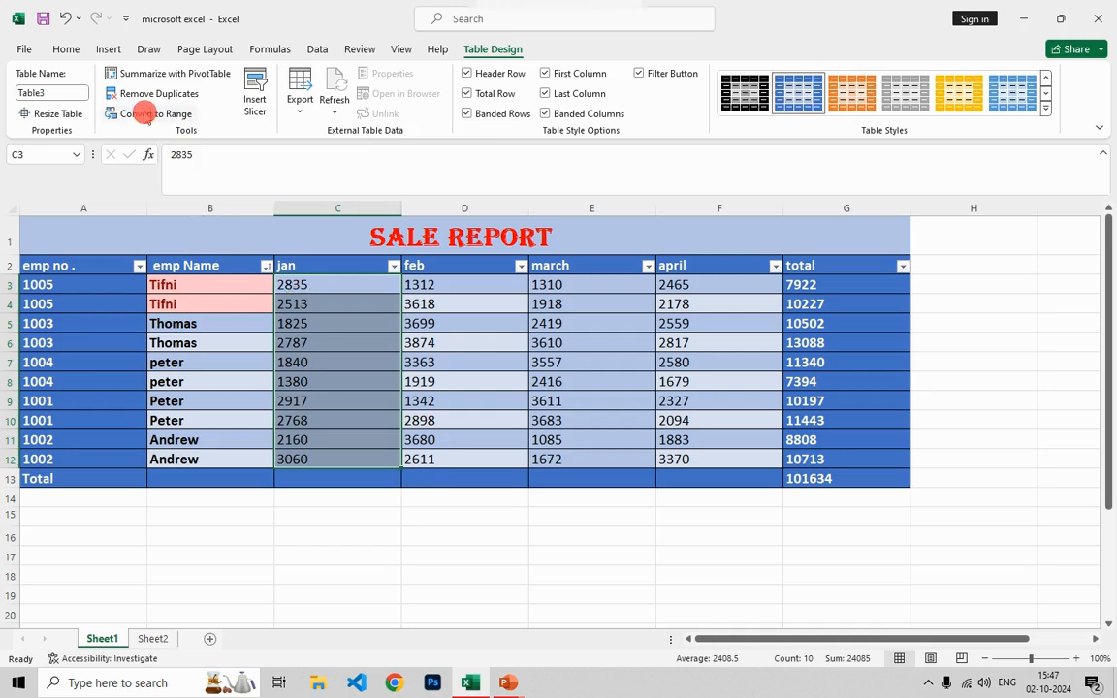
- Convert the sale report table to a normal range
click(144, 114)
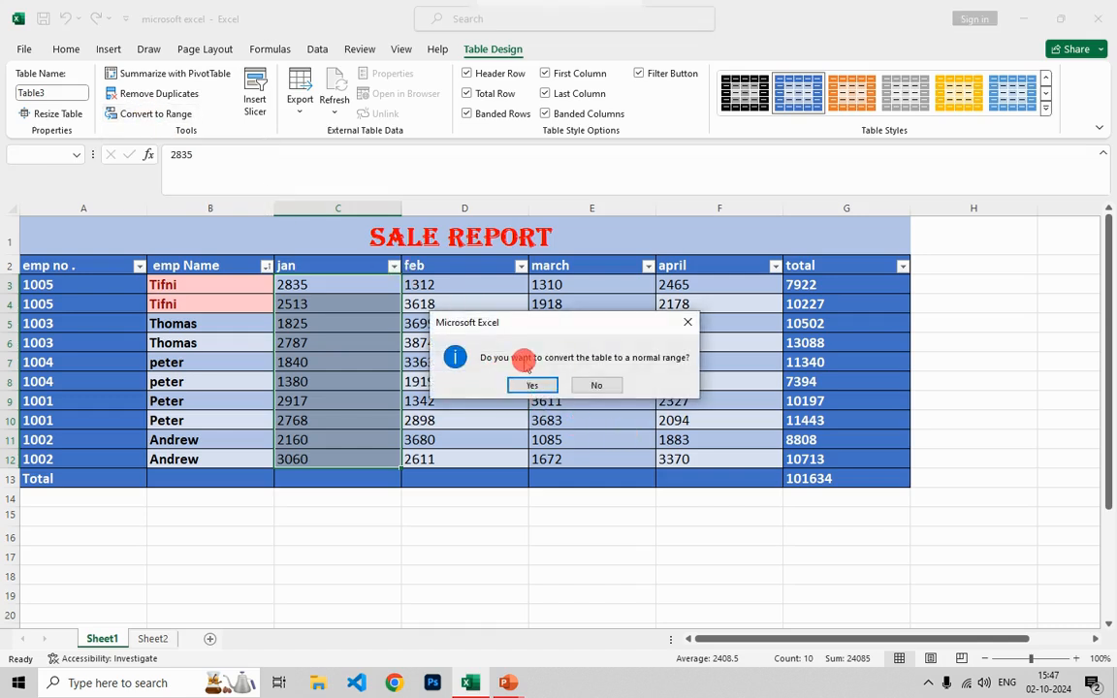
click(594, 387)
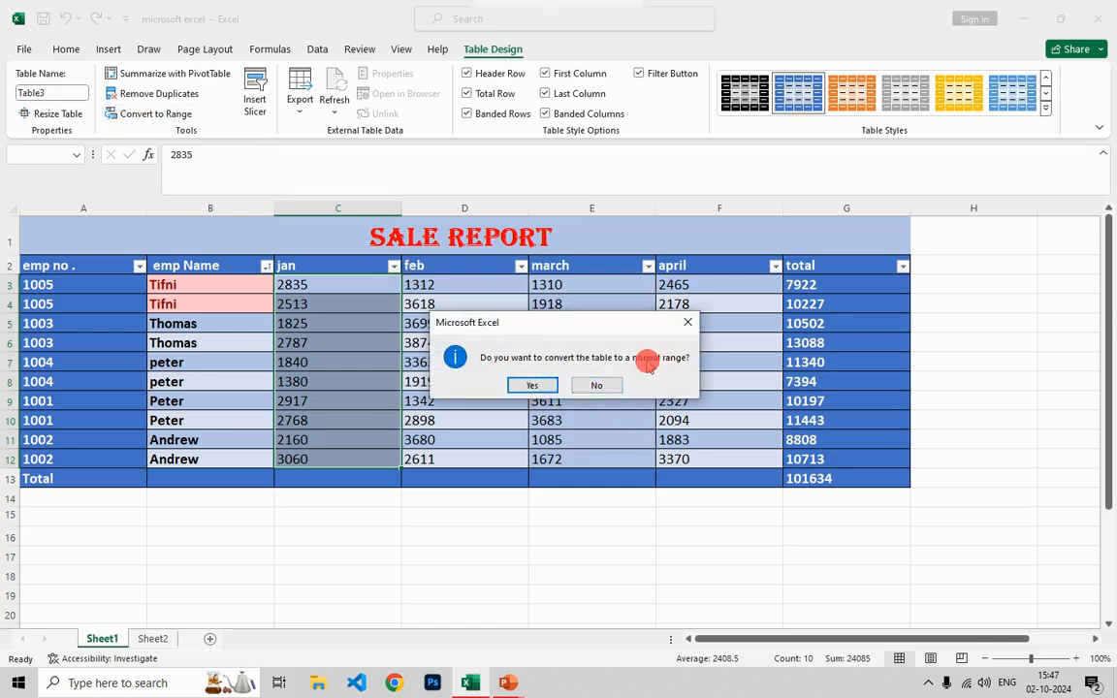
click(531, 386)
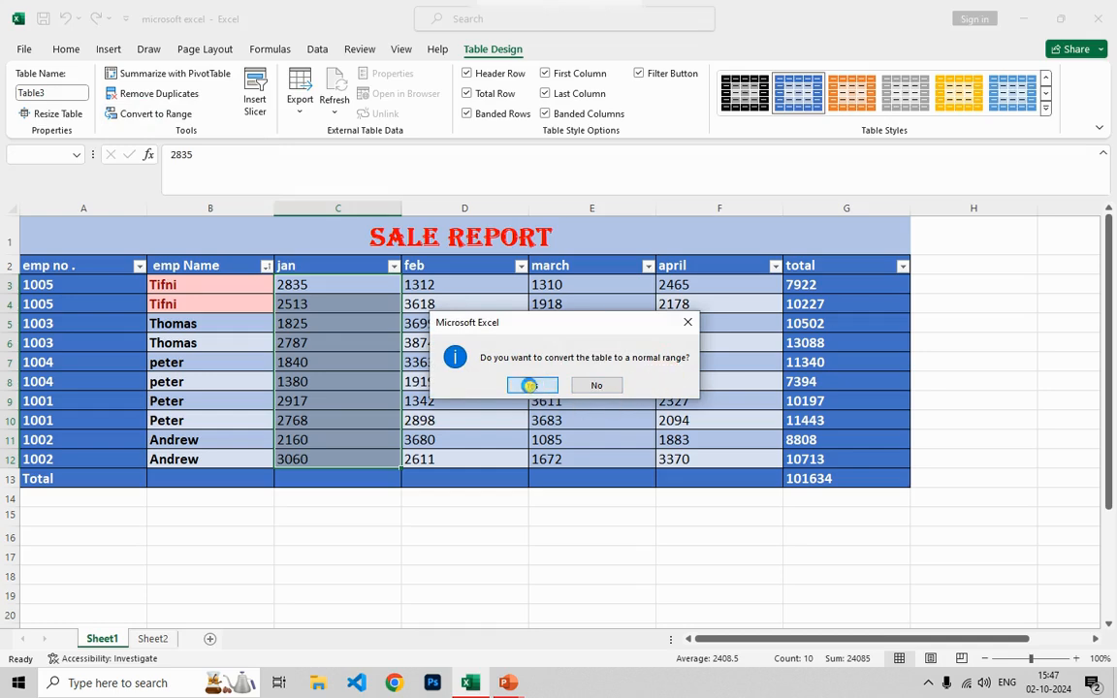
click(536, 362)
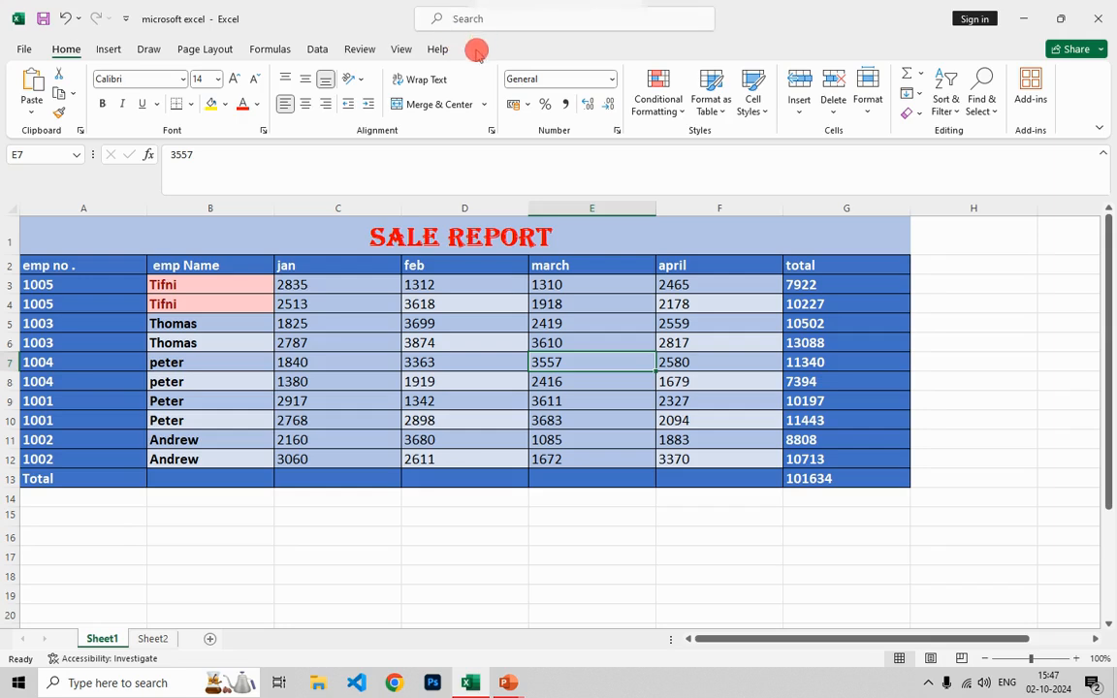
click(419, 322)
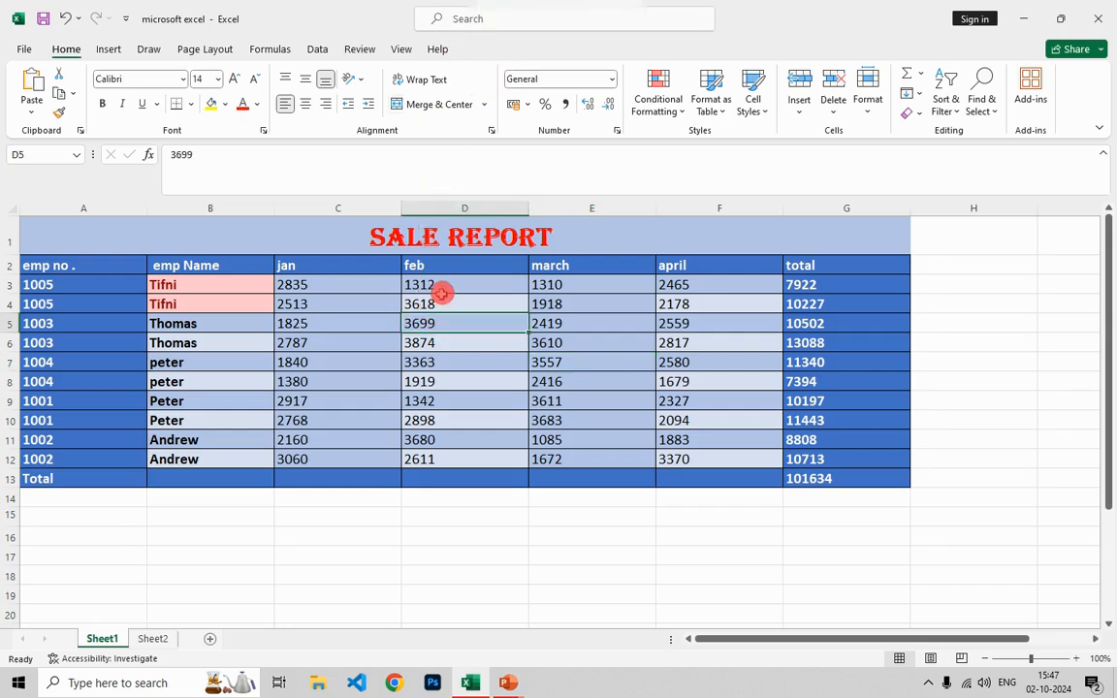
click(375, 341)
click(320, 323)
click(233, 345)
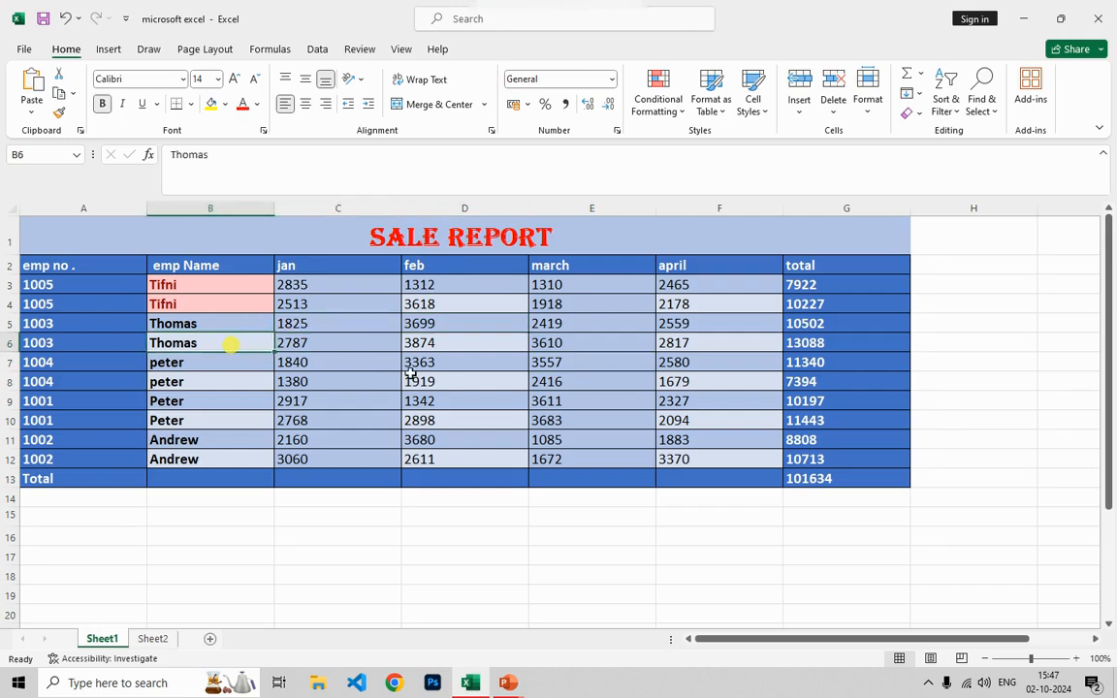
click(426, 376)
click(467, 343)
click(468, 343)
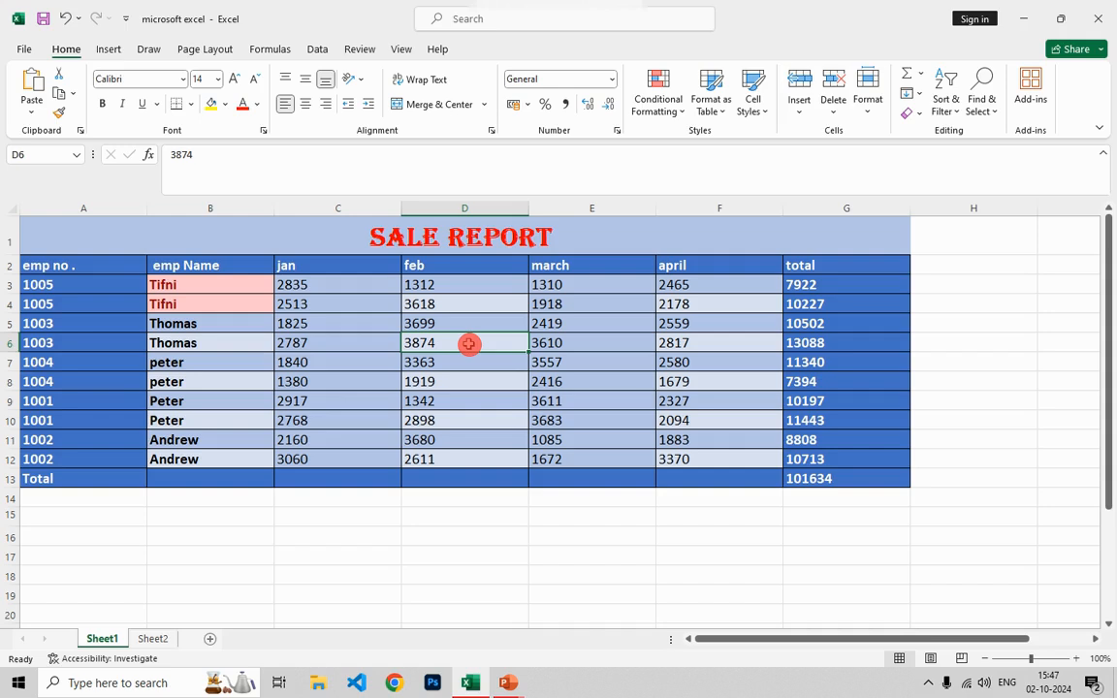
mouse_move(560, 43)
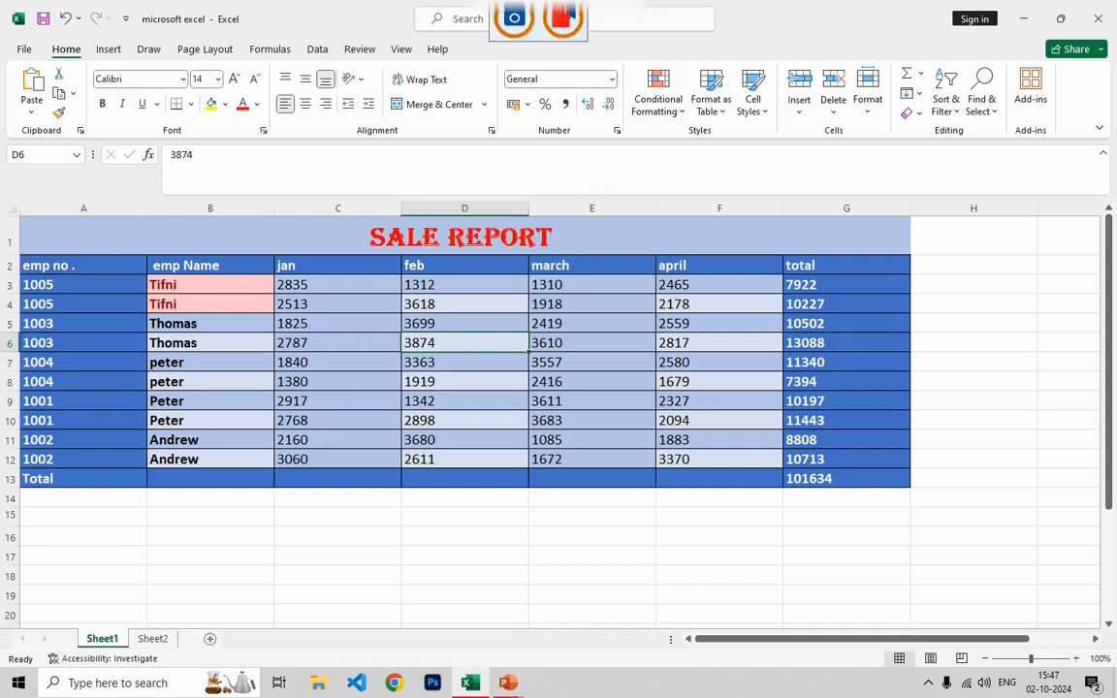